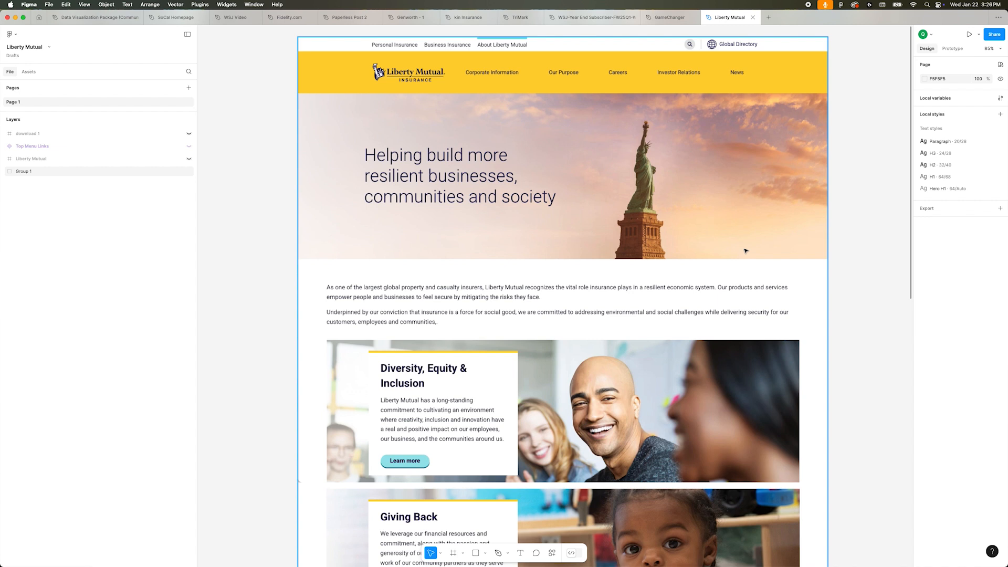
Review the Liberty Mutual reference page from the header and hero through the content cards to the footer.
scroll(746, 251, "right", 1)
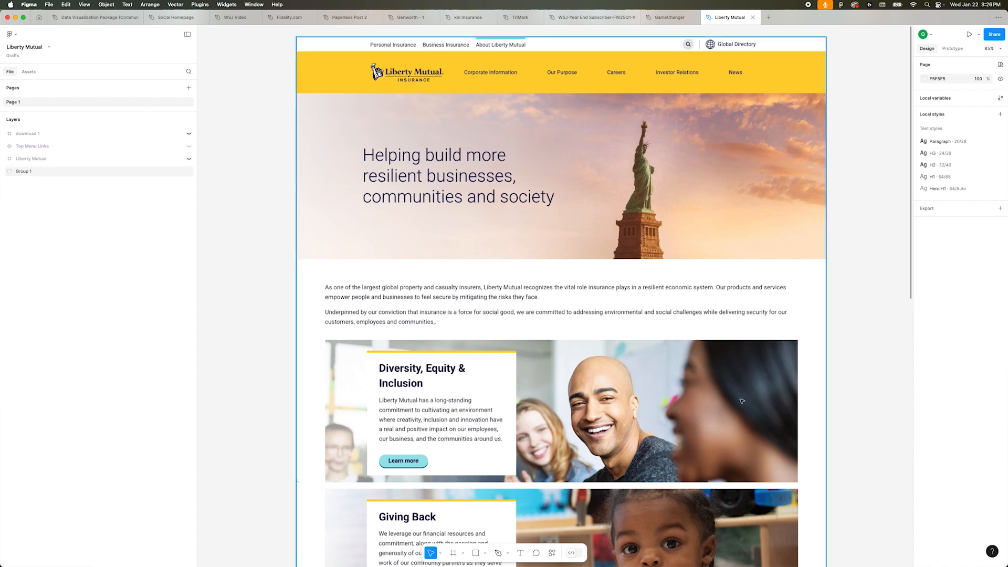
scroll(740, 400, "down", 1)
scroll(741, 401, "up", 4)
scroll(742, 400, "down", 4)
scroll(744, 401, "down", 2)
scroll(744, 401, "up", 4)
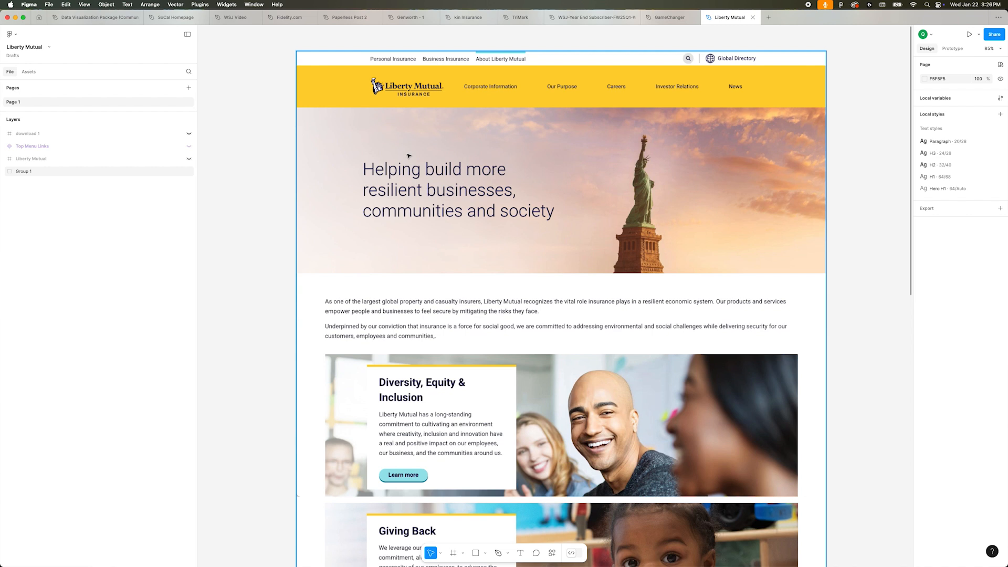
scroll(409, 156, "down", 4)
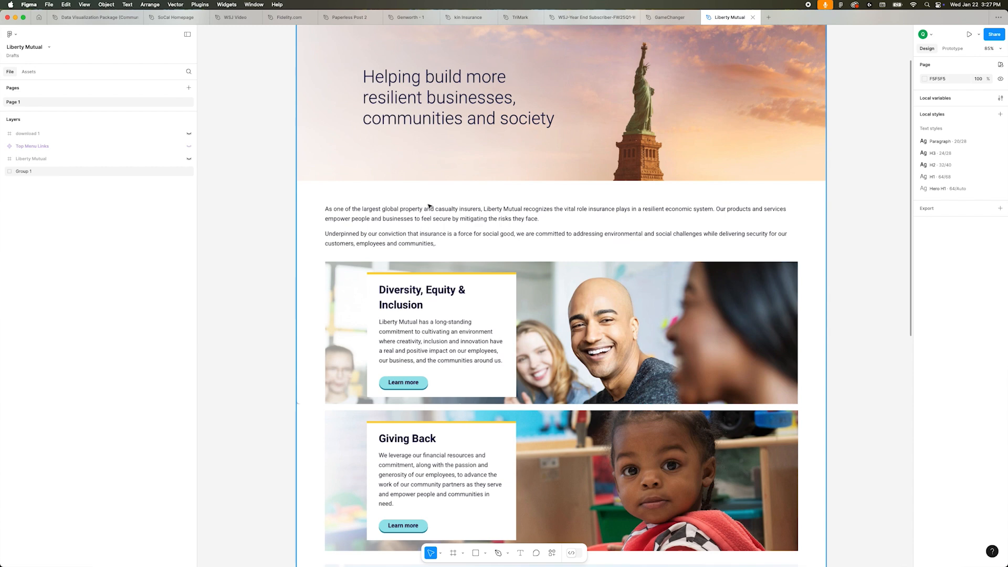
scroll(519, 224, "up", 3)
scroll(521, 224, "down", 3)
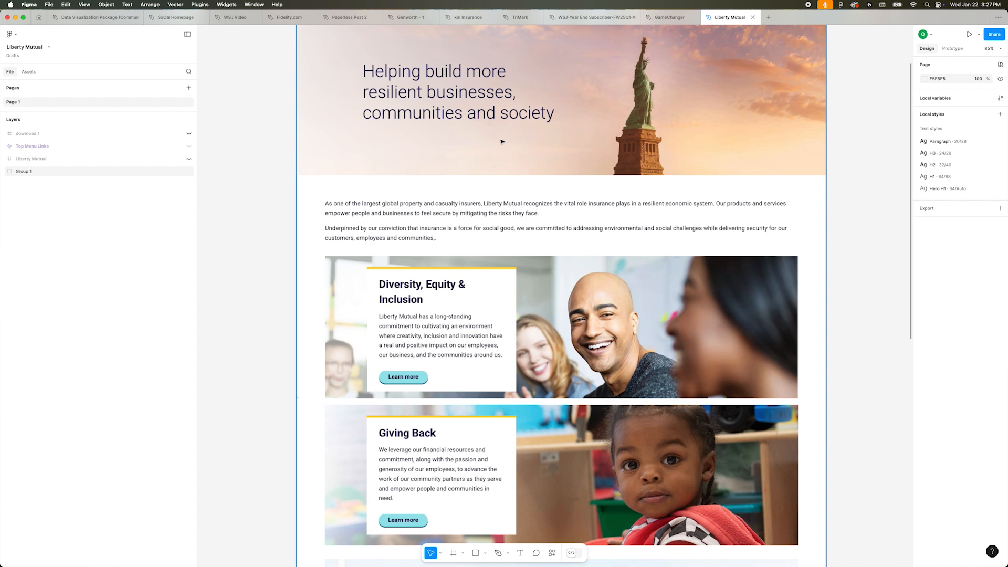
scroll(579, 197, "up", 1)
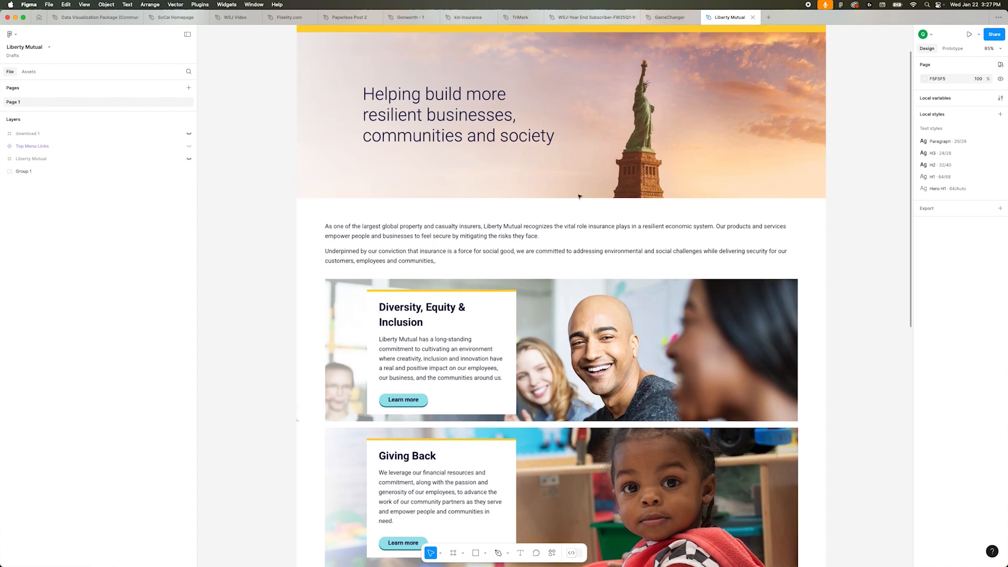
scroll(374, 188, "down", 2)
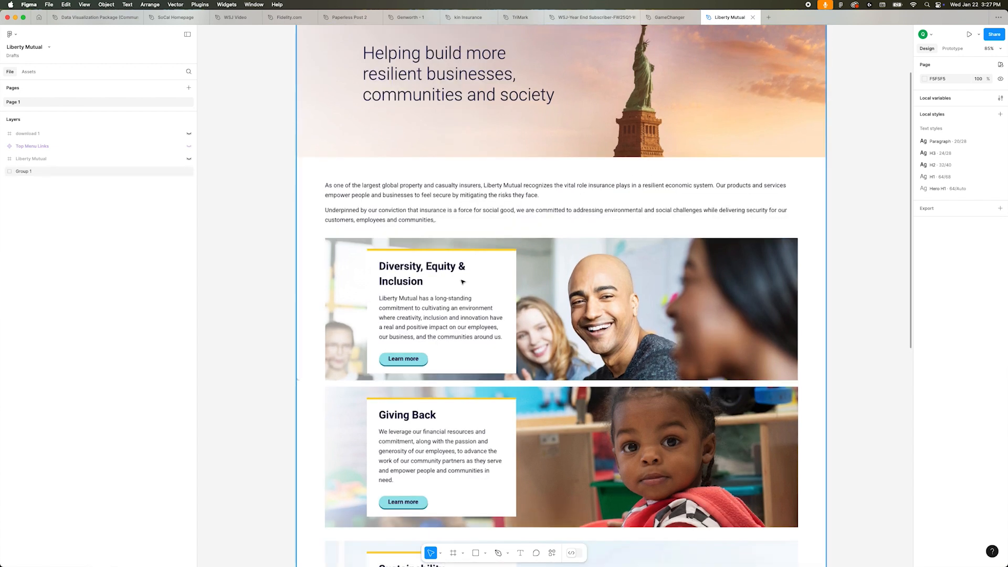
scroll(544, 291, "down", 5)
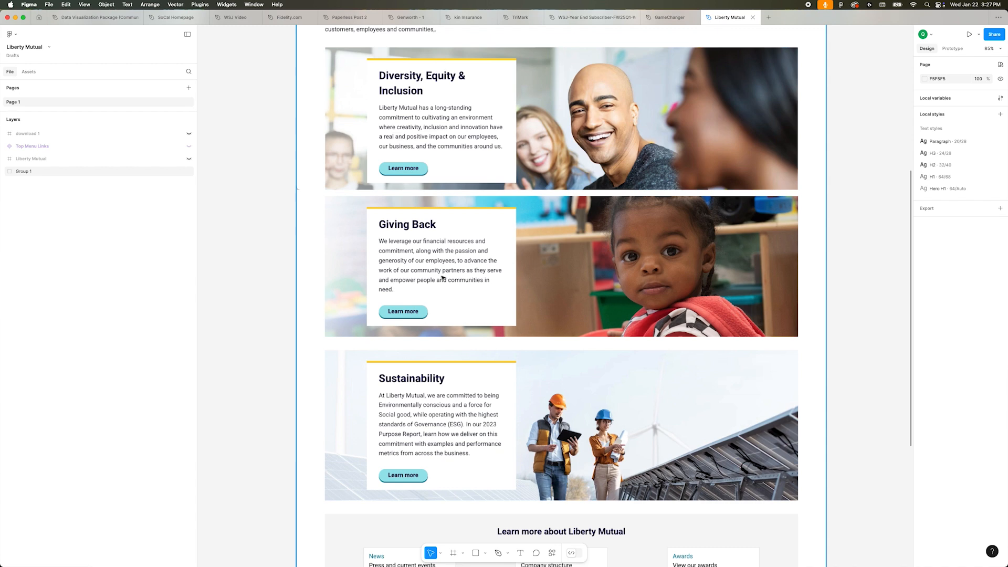
scroll(443, 278, "down", 5)
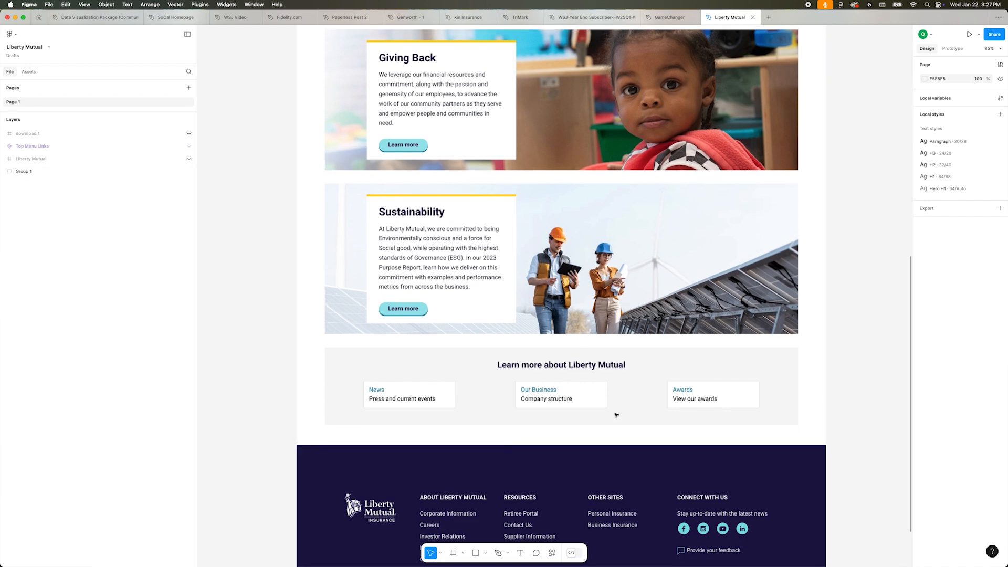
scroll(614, 414, "up", 15)
scroll(615, 415, "down", 5)
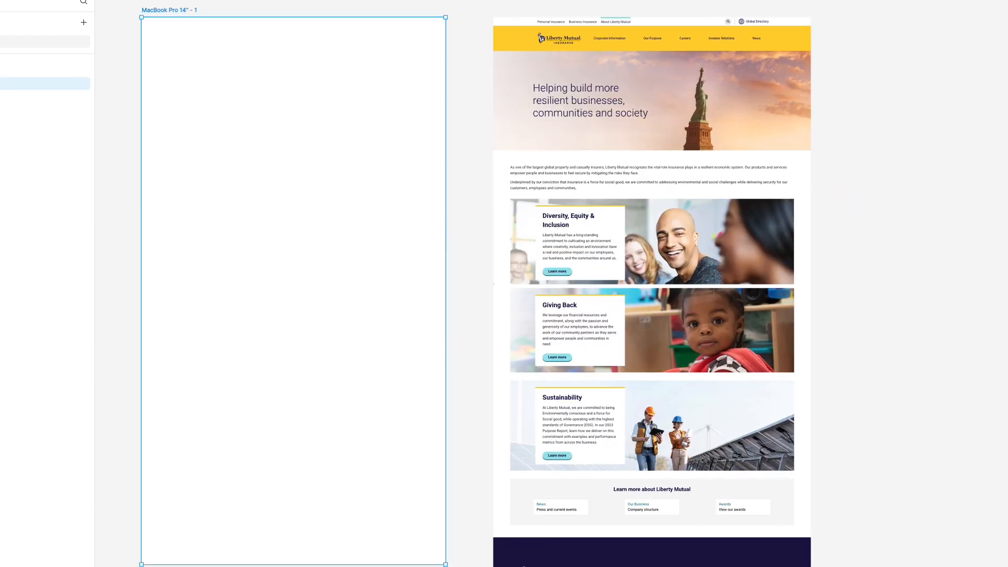
Paste the Liberty Mutual logo into the upper part of the blank MacBook Pro 14" frame.
scroll(168, 74, "up", 5)
key("ctrl+v")
left_click(443, 146)
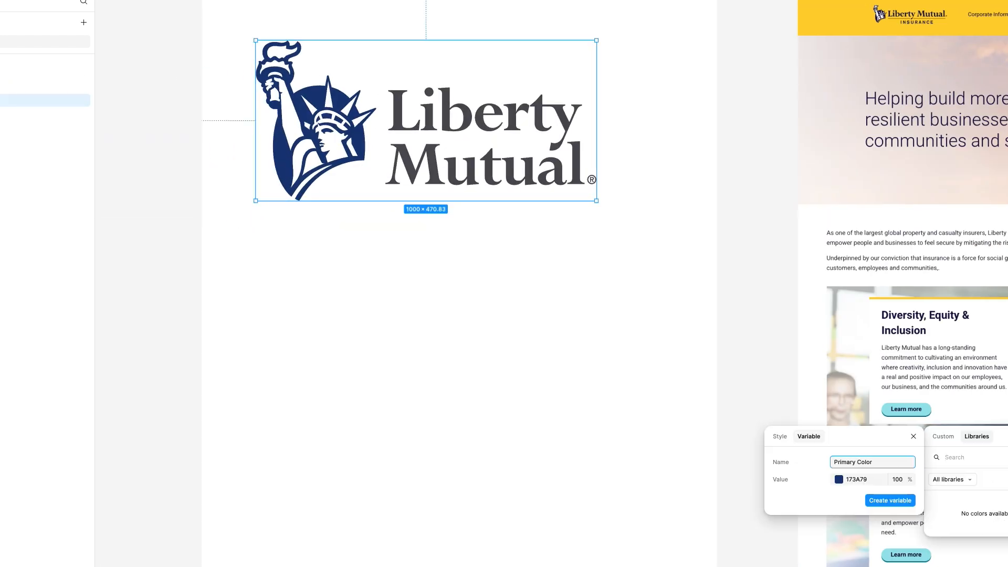
Create the color variable Primary Color with value 173A79, and another variable for the logo's dark gray.
key("Return")
left_click(998, 452)
type("Dary G")
key("Return")
Try to sample the reference page header's yellow #FED12F as another color.
left_click(997, 452)
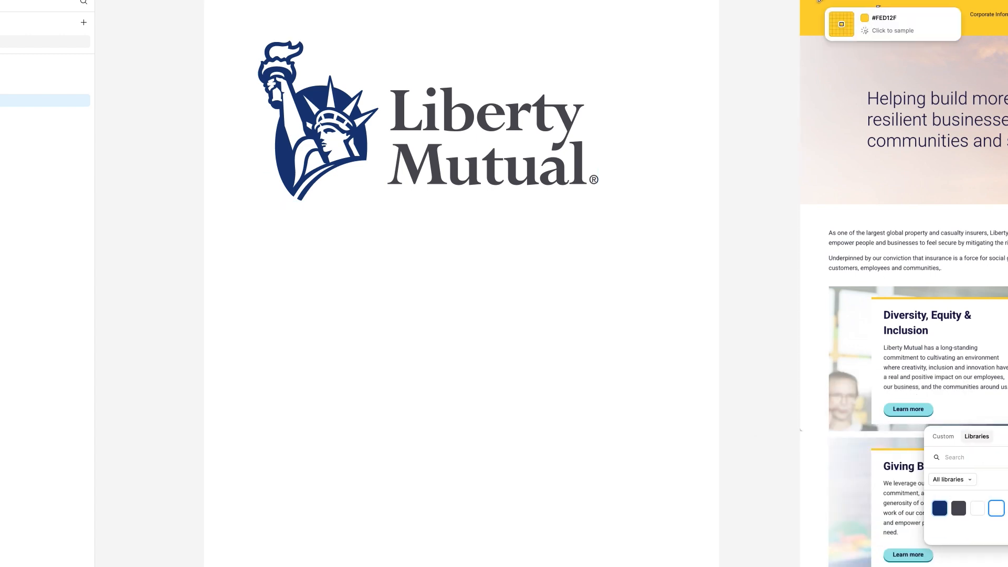
left_click(819, 2)
key("ctrl+z")
left_click(764, 160)
left_click(838, 14)
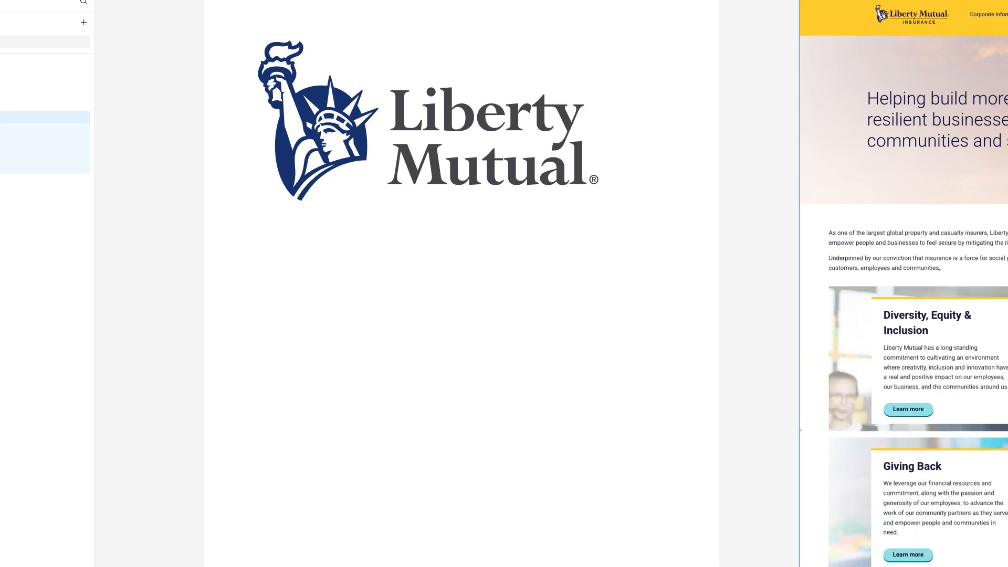
left_click(965, 343)
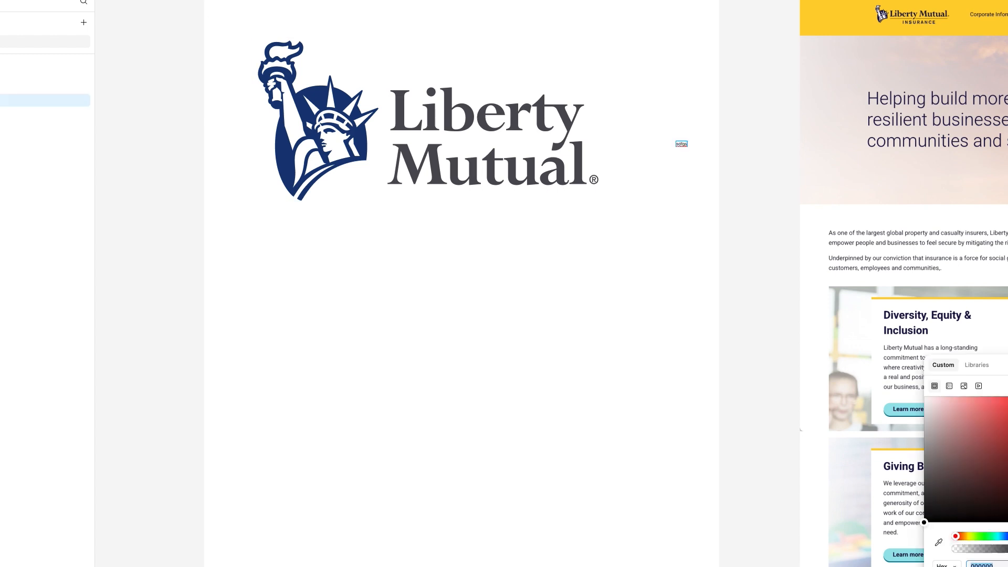
key("Return")
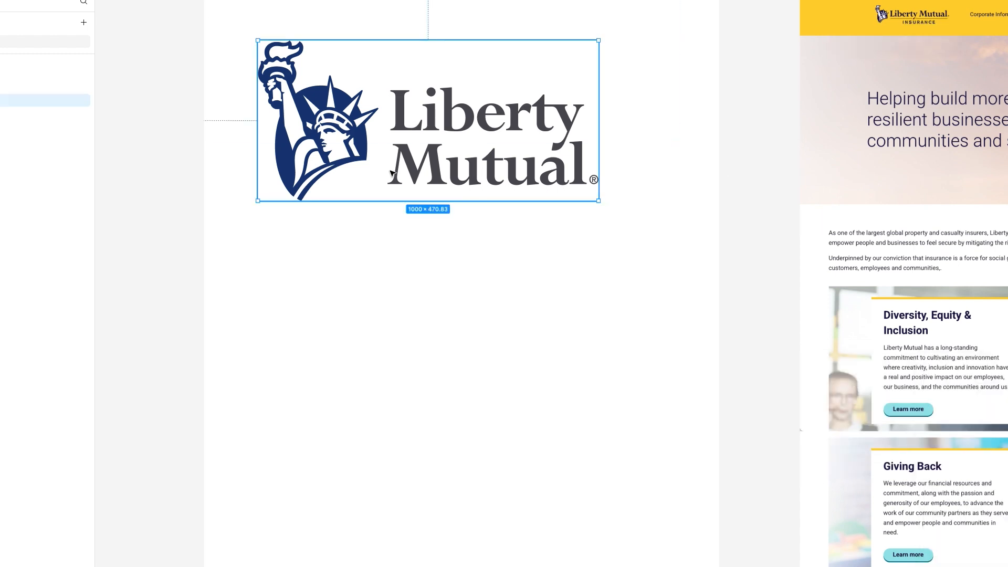
key("ctrl+z")
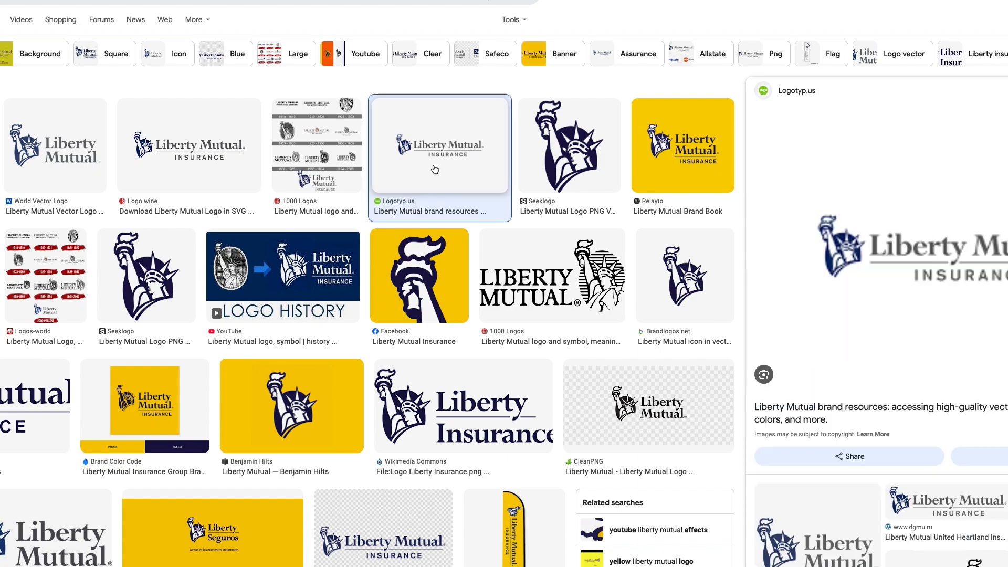
Pick a horizontal Liberty Mutual Insurance logo in the image search and paste it into the Figma design.
left_click(193, 155)
key("super+Tab")
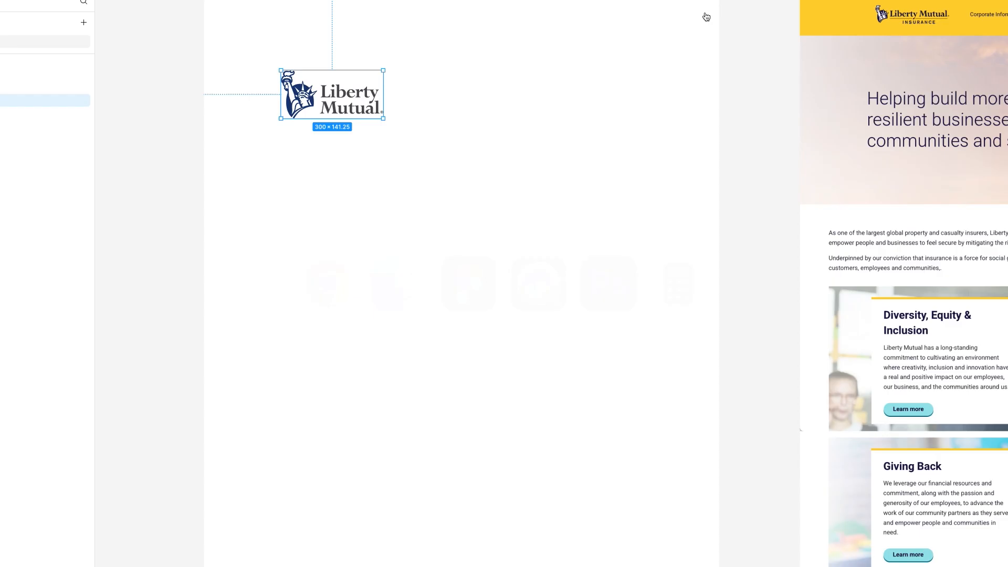
key("super+v")
Crop the pasted logo image to about 2322 × 626 around the artwork and scale it down to header size.
left_click_drag(551, 209, 858, 210)
double_click(857, 209)
left_click(965, 298)
left_click(952, 323)
left_click_drag(534, 549, 542, 314)
scroll(239, 249, "right", 6)
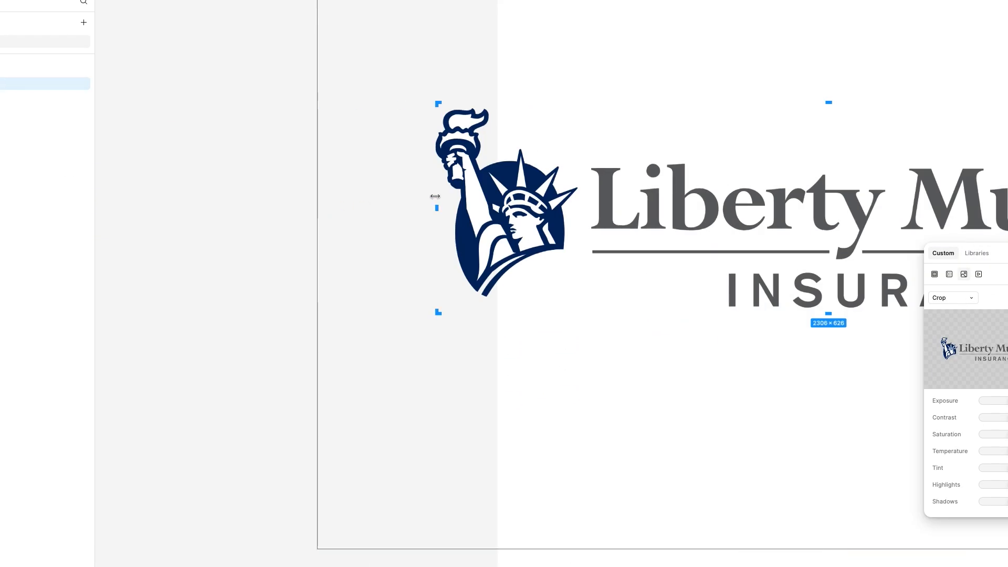
scroll(180, 21, "right", 5)
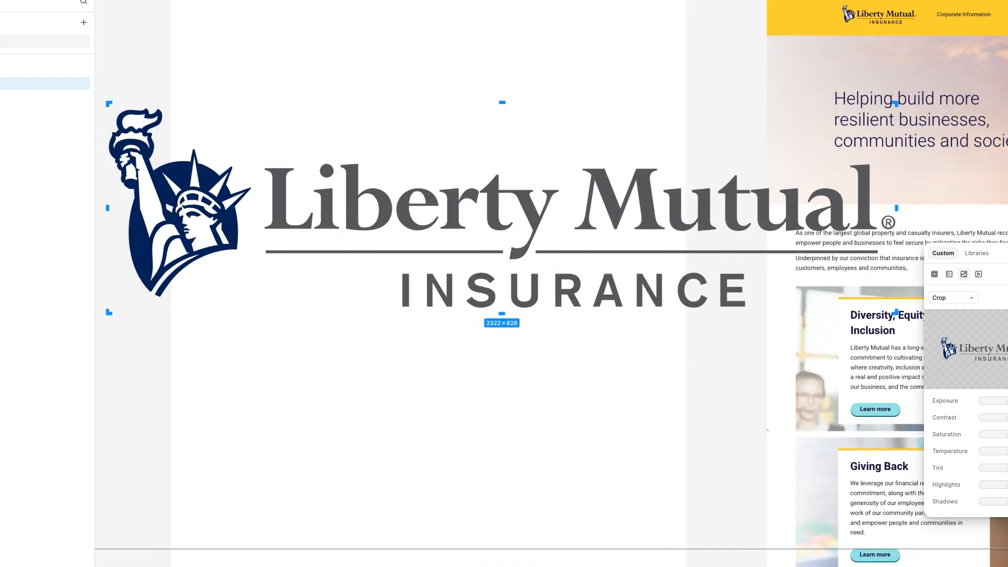
left_click_drag(897, 314, 295, 38)
Add a layout grid of 12 columns to the page frame.
left_click(581, 187)
left_click(581, 187)
left_click(1007, 344)
left_click(952, 360)
left_click(952, 372)
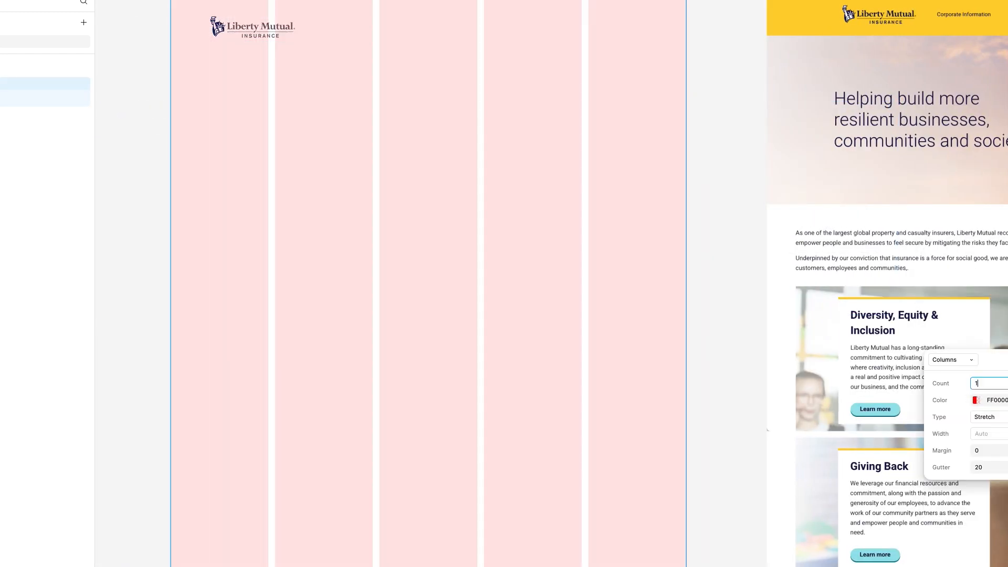
left_click(987, 383)
type("12")
Change the column grid's color to light blue and set its margin to 30.
left_click(976, 400)
left_click_drag(829, 536, 874, 537)
left_click(986, 450)
type("30")
key("Return")
Align the logo with the start of the first grid column and hide the layout grid.
left_click_drag(263, 28, 234, 22)
left_click(153, 30)
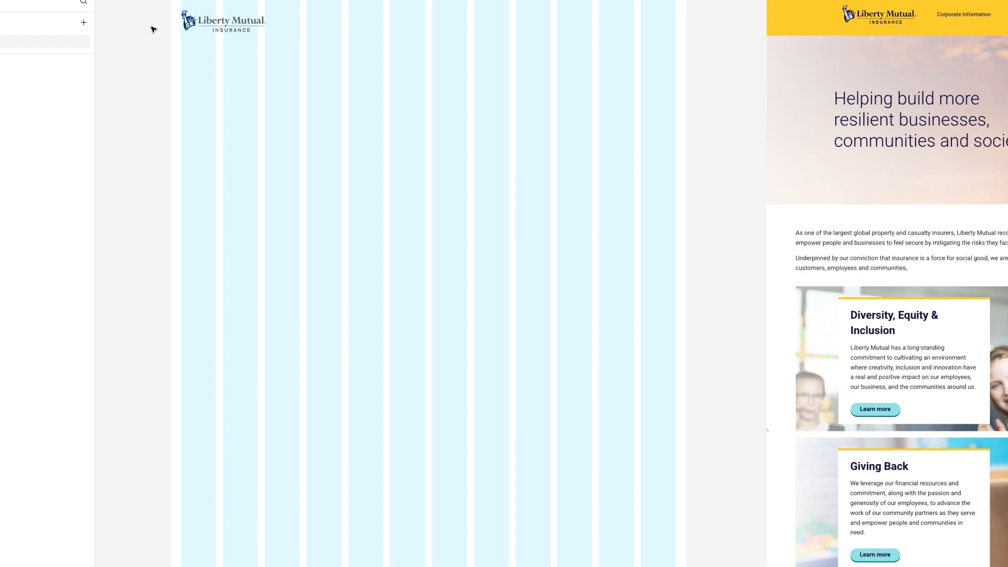
scroll(370, 297, "left", 1)
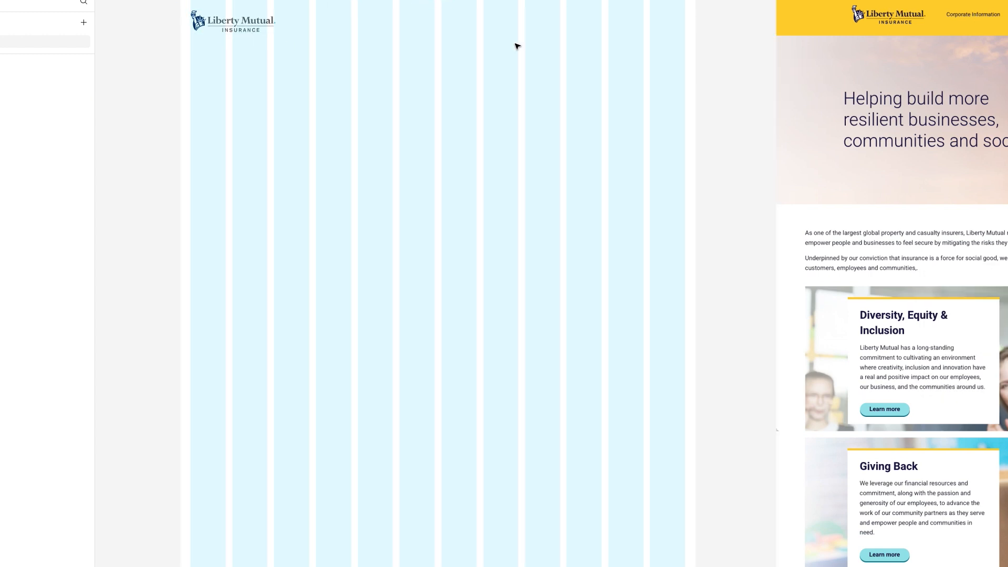
key("ctrl+shift+4")
Add a variant to the Top Menu Links component and delete its dropdown arrow.
scroll(540, 47, "down", 2)
scroll(543, 95, "down", 1)
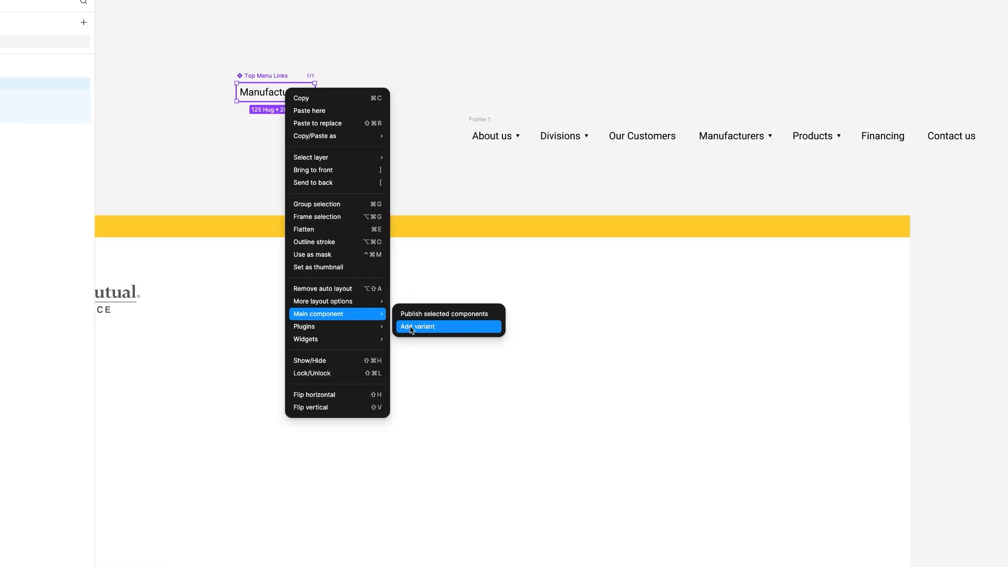
left_click(79, 134)
key("Delete")
left_click(77, 100)
left_click(58, 134)
left_click(53, 101)
Move the Frame 1 menu links into the Liberty Mutual frame, level with the logo.
left_click(480, 120)
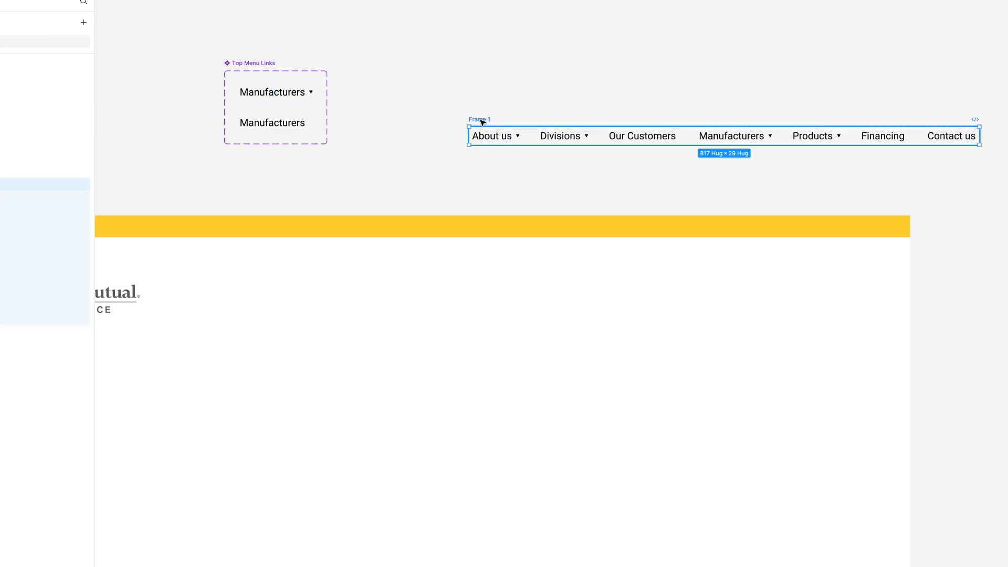
key("ctrl+x")
scroll(419, 178, "left", 6)
key("ctrl+v")
left_click_drag(785, 433, 708, 282)
scroll(649, 281, "right", 1)
Paste the arrowless Manufacturers link into the header menu and delete the surplus old links.
left_click(527, 105)
left_click(644, 280)
key("ctrl+v")
scroll(644, 280, "right", 6)
left_click(785, 278)
left_click(715, 277, "shift")
key("Delete")
left_click(330, 279)
Rename the first two header menu links as Corporate Information and Our Purpose.
scroll(524, 241, "down", 3)
double_click(426, 266)
type("Corporate Information")
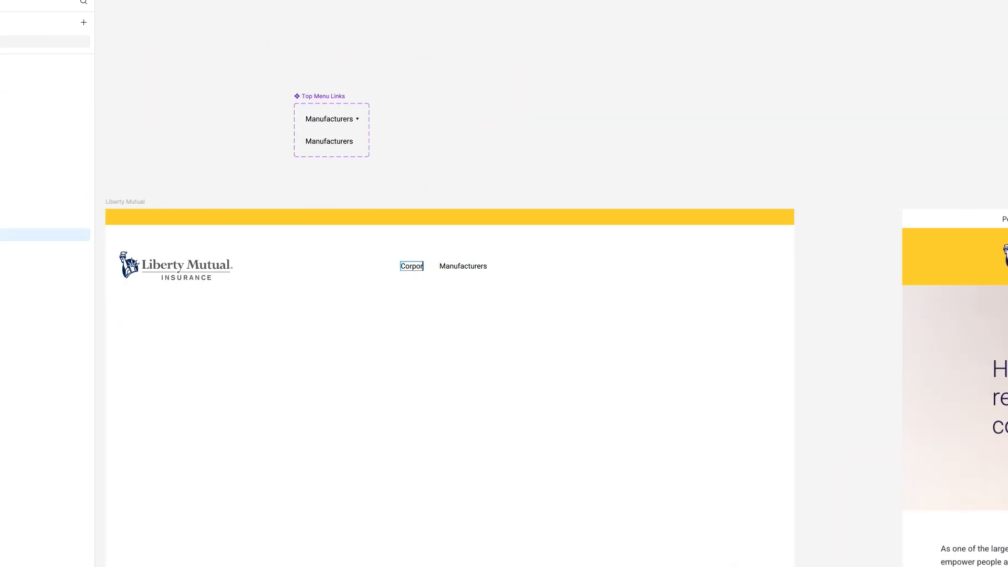
double_click(505, 266)
type("Our Purpose")
Duplicate the Our Purpose link three times within the header menu.
left_click(429, 181)
scroll(429, 180, "right", 3)
scroll(430, 180, "left", 3)
left_click(508, 268)
double_click(519, 266)
key("ctrl+d")
key("ctrl+d")
key("ctrl+d")
left_click(564, 265)
Rename the three duplicated header links as Careers, Investor Relations and News.
scroll(565, 258, "right", 8)
double_click(347, 266)
type("Careers")
double_click(357, 266)
type("Investor Relations")
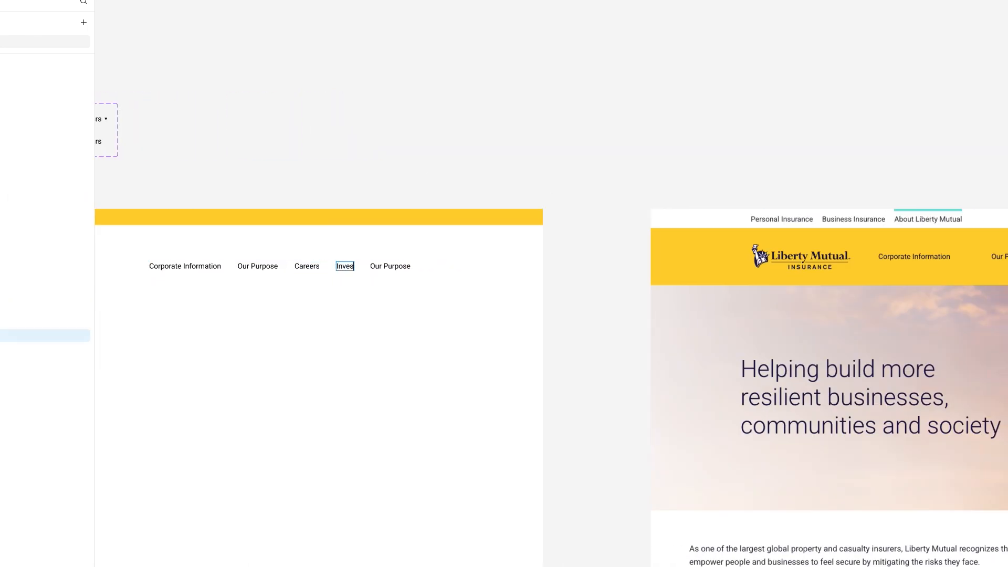
scroll(356, 266, "right", 4)
double_click(245, 266)
type("News")
Show the layout grid and shift the header menu to end at the last column's outer edge.
left_click(210, 125)
scroll(210, 125, "down", 3)
key("shift+g")
left_click_drag(579, 227, 647, 227)
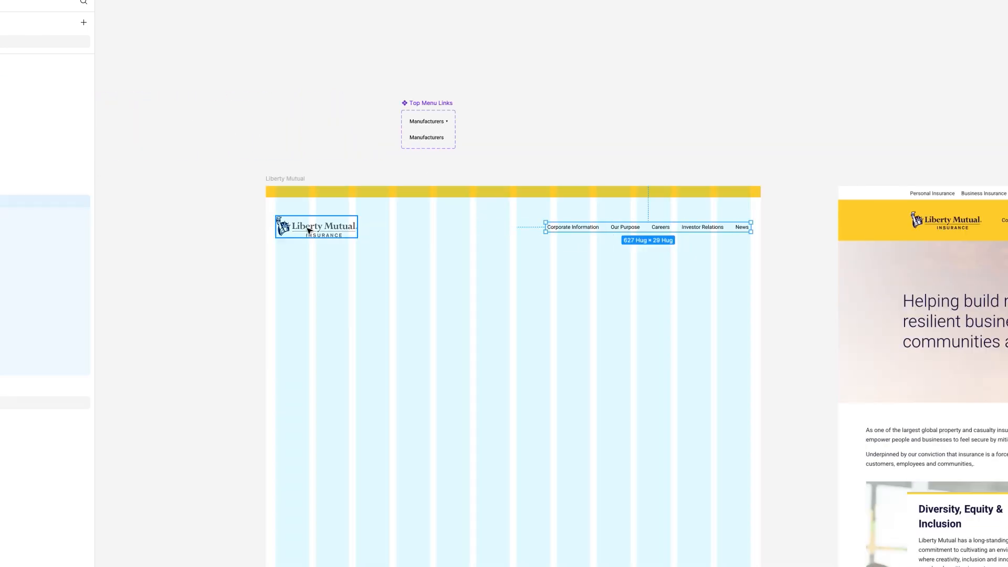
Browse the asset libraries and inspect a header element on the live Liberty Mutual website in the browser.
scroll(974, 245, "right", 2)
left_click(578, 192)
scroll(821, 260, "up", 2)
scroll(822, 260, "right", 5)
key("alt+2")
left_click(84, 3)
key("Escape")
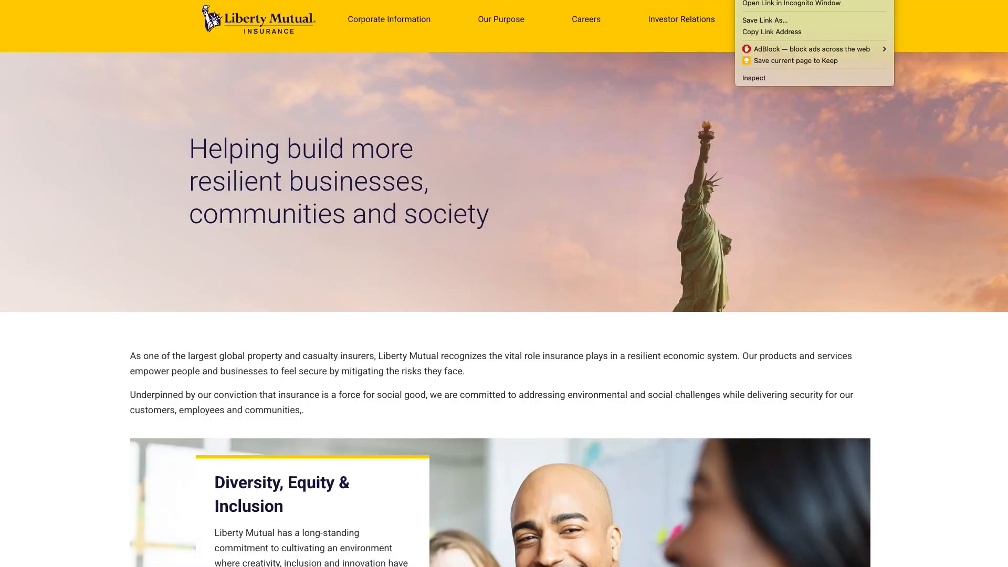
left_click(745, 79)
left_click(982, 434)
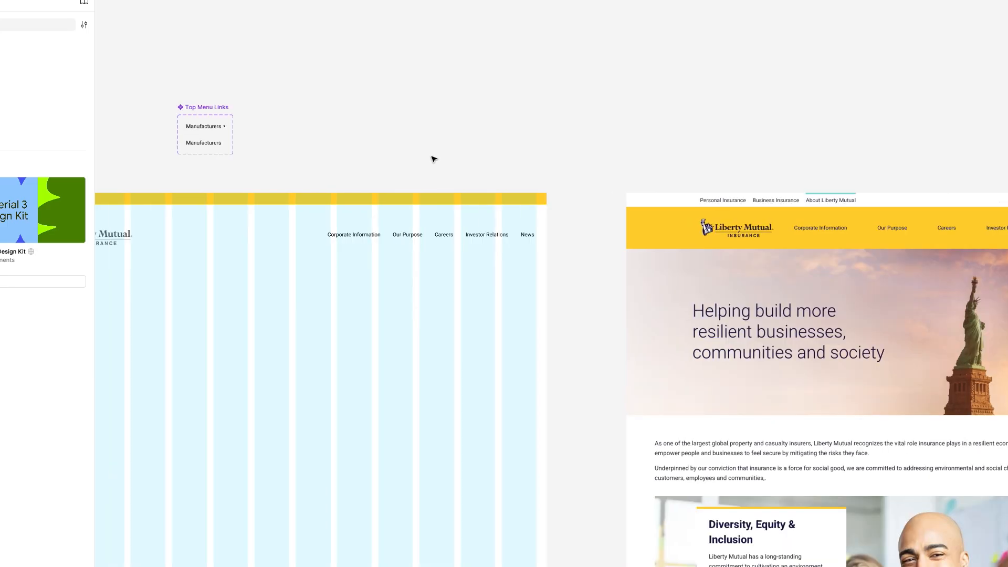
Duplicate the header menu and place the copy on the yellow bar above the logo, starting at the first column.
scroll(167, 105, "right", 3)
scroll(166, 103, "left", 5)
key("ctrl+d")
left_click_drag(462, 234, 239, 202)
scroll(158, 202, "down", 1)
scroll(157, 202, "up", 2)
Rename the yellow bar's first three links as Personal Insurance, Business Insurance and About Liberty Mutual.
double_click(186, 200)
type("Personal Insurance")
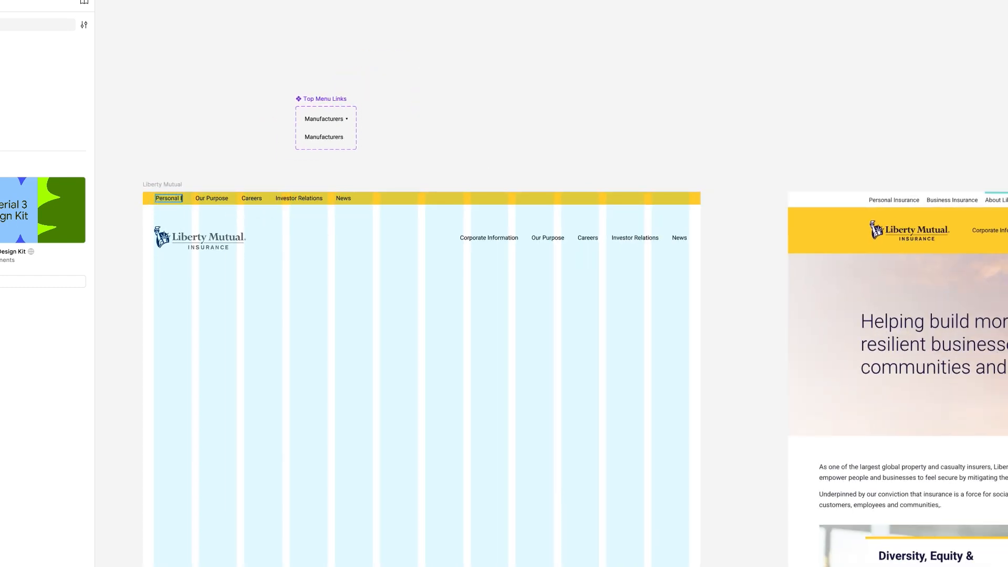
double_click(237, 199)
type("Business Insurance")
double_click(294, 198)
type("About Liberty Mutual")
key("Escape")
Delete the surplus Investor Relations and News links from the yellow bar.
left_click(383, 198)
left_click(416, 200, "shift")
key("Delete")
Enlarge the Top Menu Links component set and add a third, arrowless Manufacturers variant below the others.
scroll(375, 205, "left", 1)
double_click(337, 201)
left_click(344, 99)
left_click_drag(345, 99, 340, 41)
left_click_drag(333, 91, 333, 133)
left_click(330, 80)
left_click(329, 101)
scroll(331, 98, "up", 6)
left_click(508, 566)
left_click(496, 554)
left_click_drag(231, 117, 398, 117)
left_click(382, 115)
left_click(384, 116, "super")
key("Delete")
Draw a horizontal line as wide as the text in the third variant and order it before the text.
left_click(387, 99)
key("alt+1")
key("l")
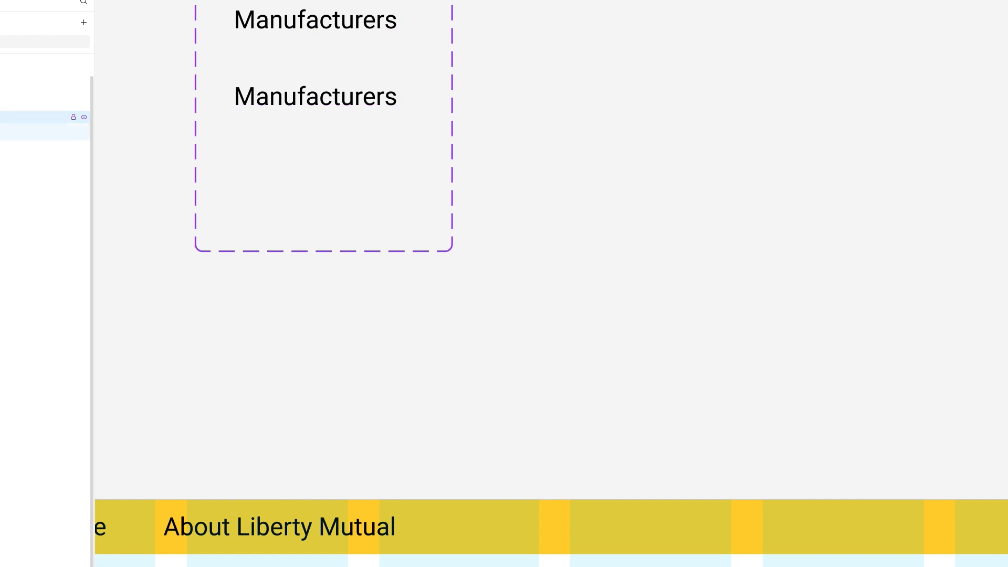
left_click_drag(238, 110, 393, 107)
left_click_drag(37, 101, 37, 134)
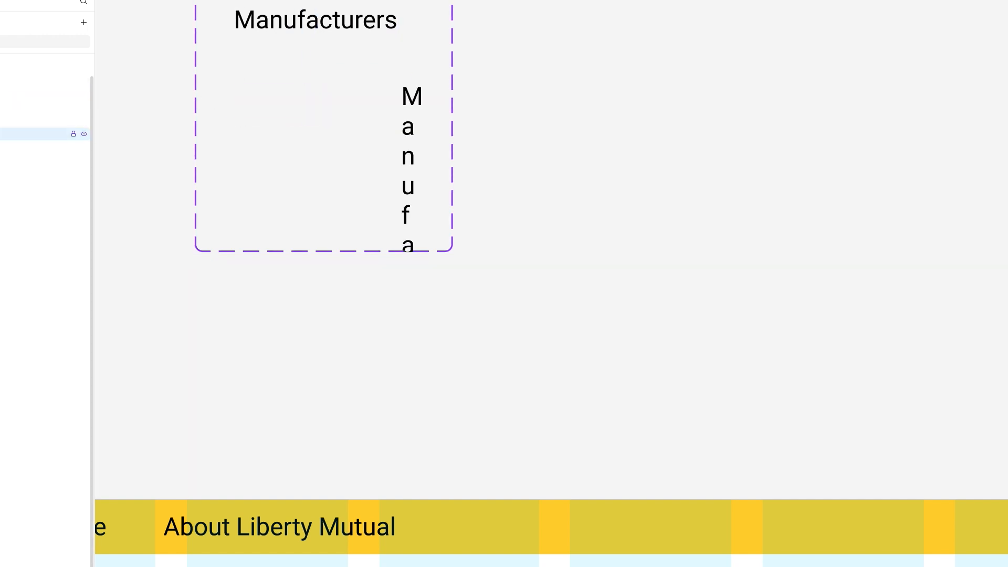
Stack the line vertically above the third variant's text and set the spacing between them to 0.
left_click(37, 117)
left_click(36, 134)
left_click(47, 117)
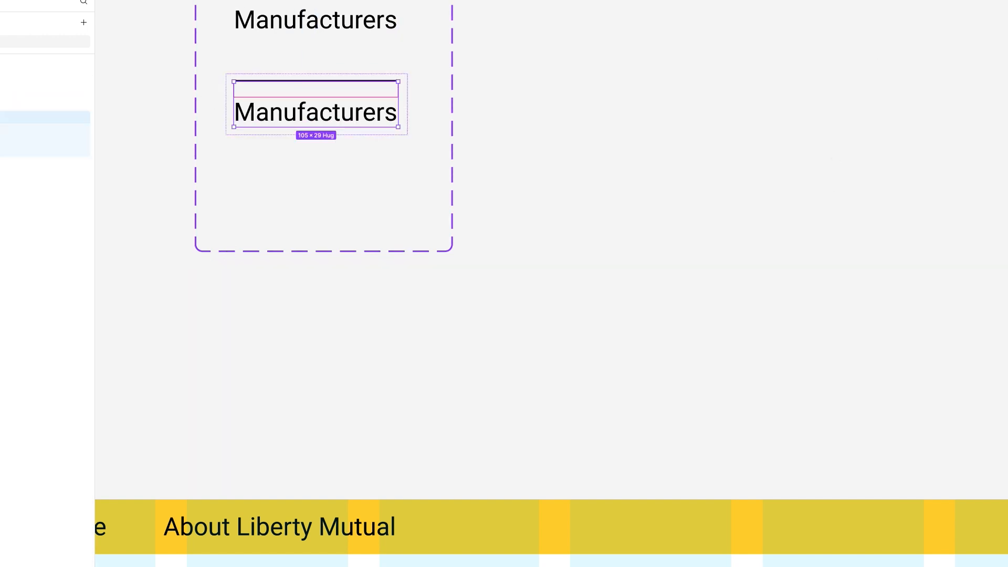
type("0")
key("Return")
left_click(531, 111)
Recolor the contents of all three Top Menu Links variants to the dark navy.
scroll(530, 112, "down", 5)
left_click(465, 56)
left_click(456, 83, "shift")
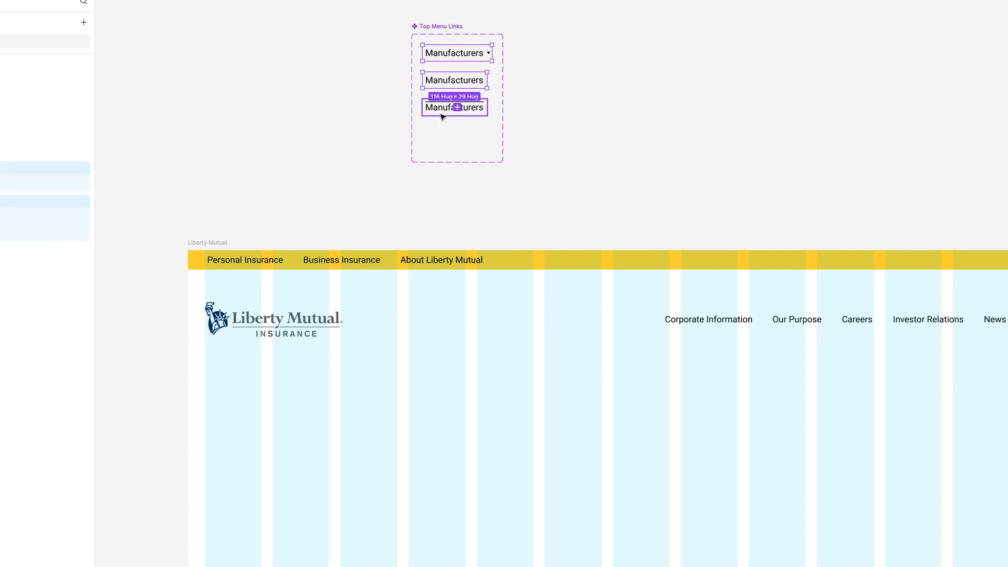
left_click(442, 111, "shift")
left_click(940, 512)
Thicken the line above the text in the third Top Menu Links variant and recolor it teal.
left_click(418, 267)
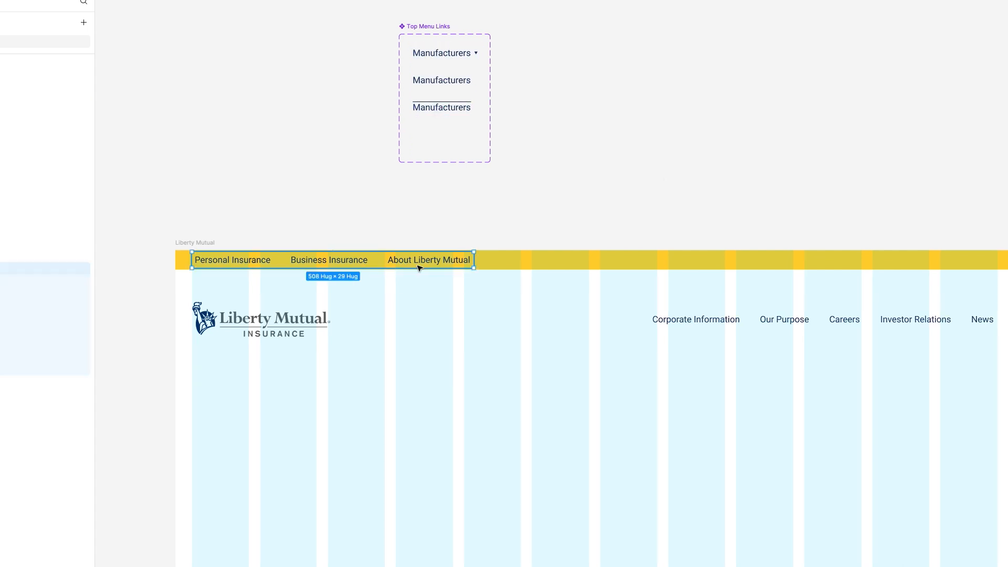
double_click(420, 107)
scroll(416, 474, "up", 6)
scroll(456, 504, "up", 5)
left_click(413, 294)
left_click(400, 131)
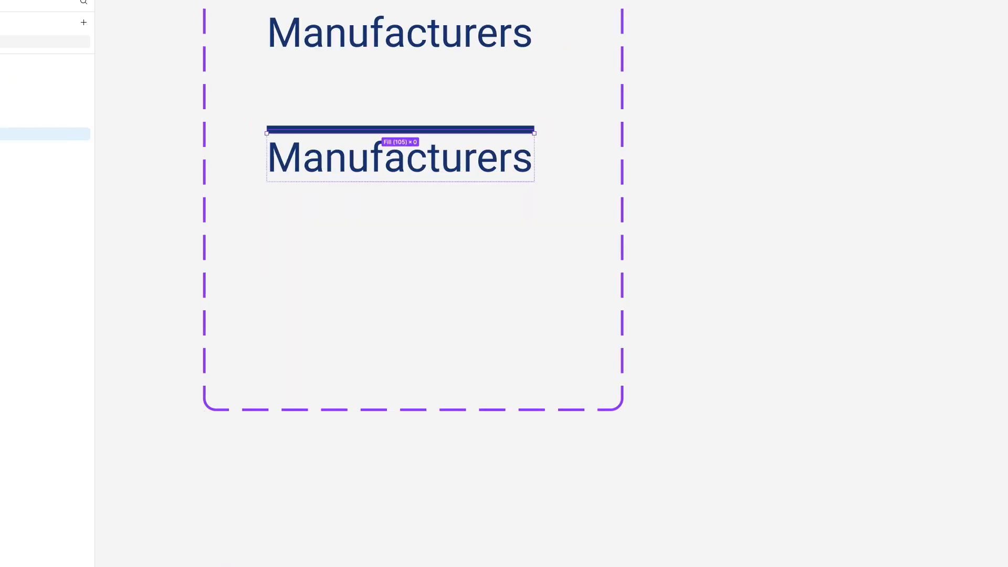
key("Escape")
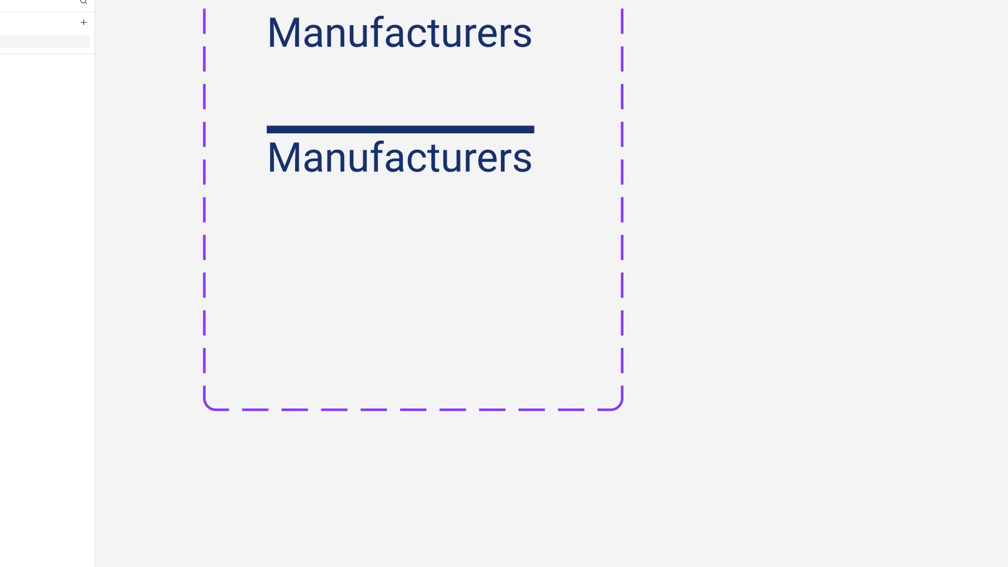
scroll(843, 345, "down", 6)
scroll(795, 351, "up", 5)
scroll(338, 205, "down", 7)
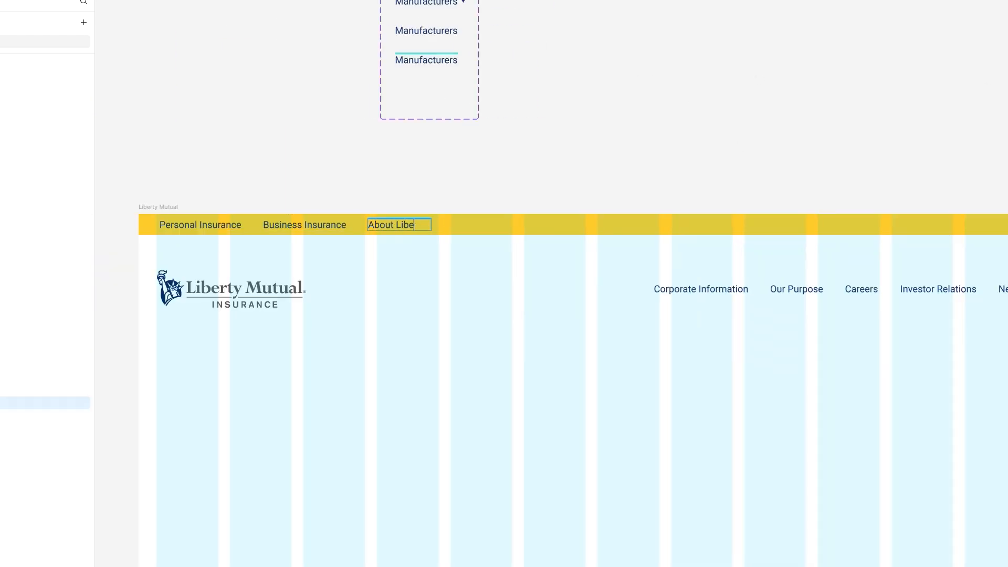
Give the third top bar link the teal-line variant with the label About Liberty Mutual.
key("Escape")
left_click(428, 60)
left_click(439, 228)
left_click(420, 228)
double_click(415, 226)
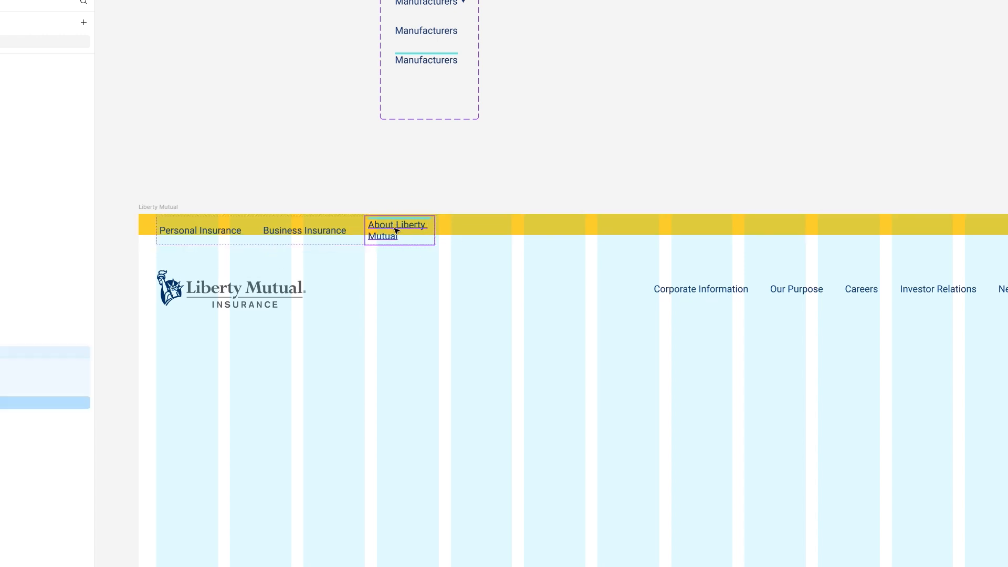
double_click(396, 226)
scroll(383, 224, "up", 5)
left_click(466, 223)
double_click(465, 223)
Make the About Liberty Mutual label size to its text so that it fits on a single line.
left_click(324, 224)
left_click(4, 352)
left_click(4, 365)
left_click(902, 178)
scroll(469, 189, "down", 4)
left_click(446, 211)
left_click(734, 121)
Increase the gap between the third variant's line and text, and make the top link row hug its contents.
left_click(494, 32)
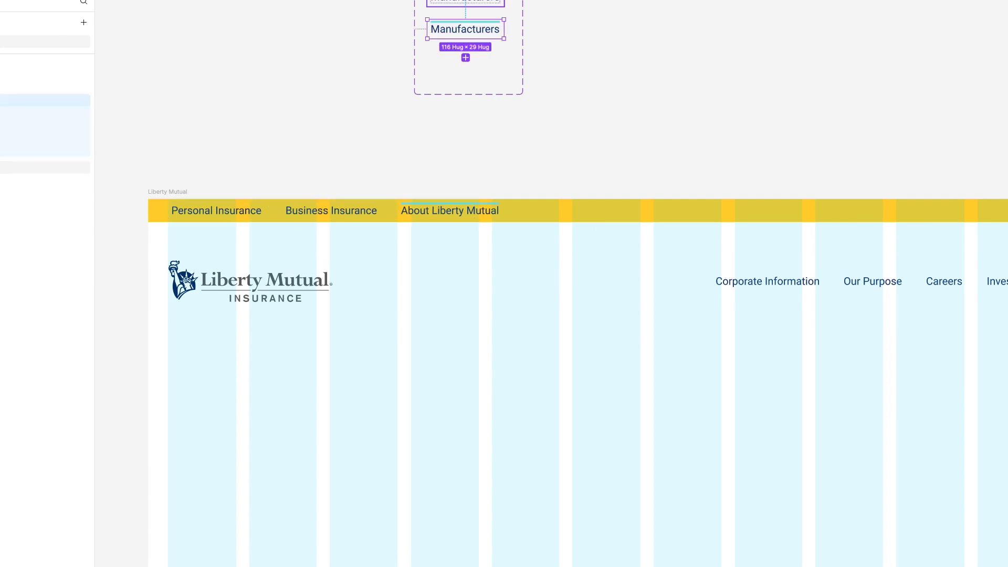
key("Return")
left_click(492, 206, "super")
key("shift+Return")
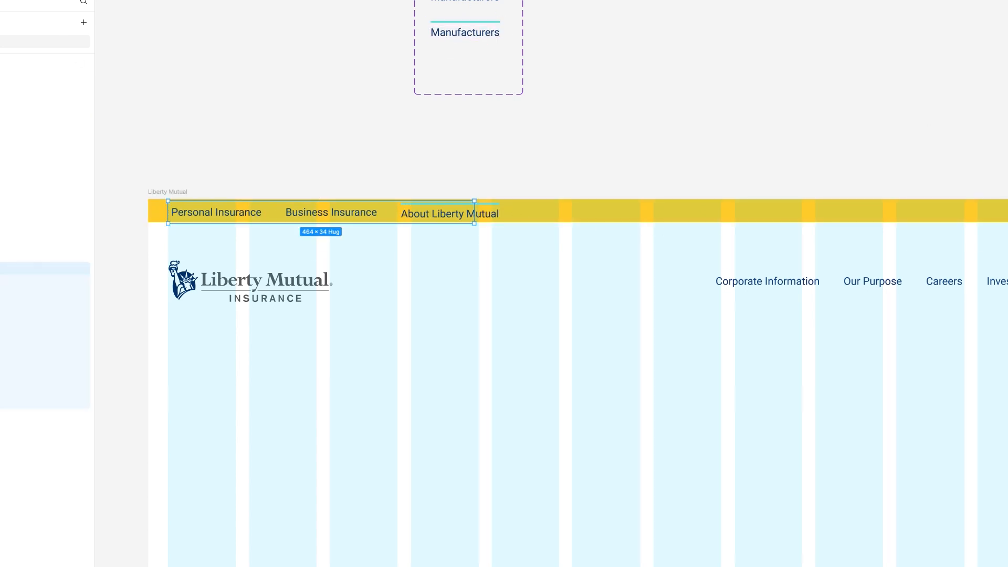
left_click(216, 212)
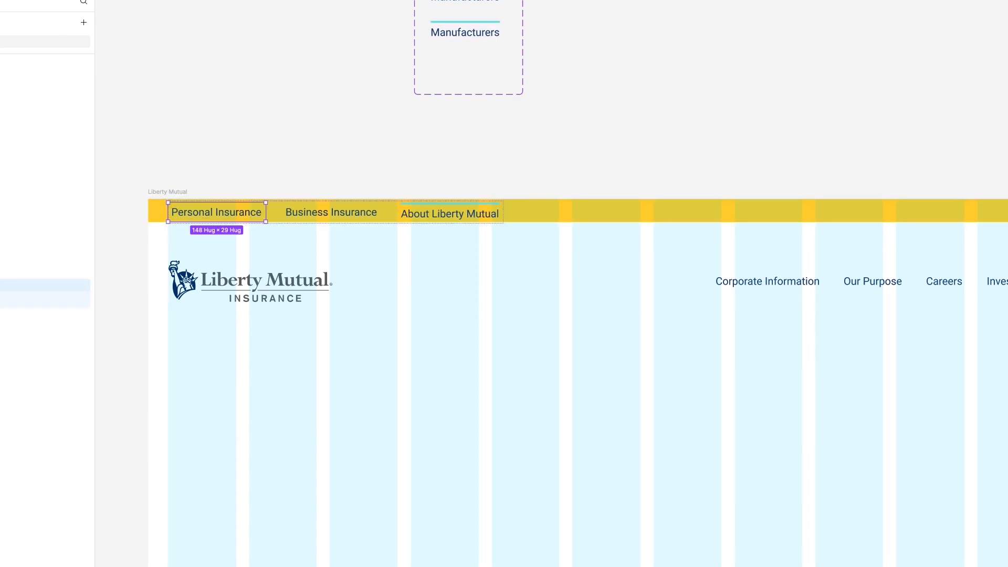
left_click(330, 212)
left_click(449, 213, "shift")
left_click(470, 33)
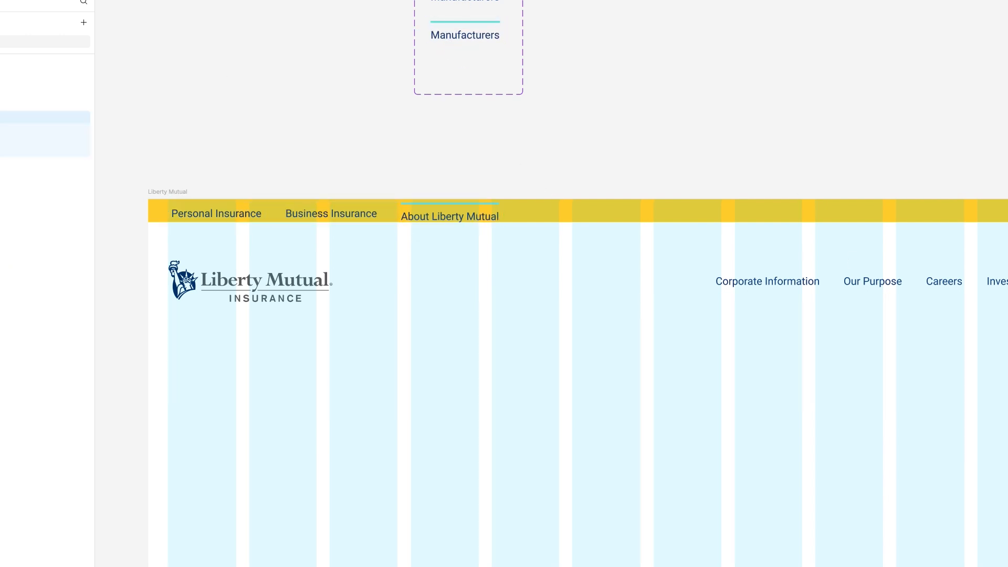
Move the top link row up to the bar's upper edge and thicken the third variant's teal line further.
left_click_drag(461, 213, 461, 209)
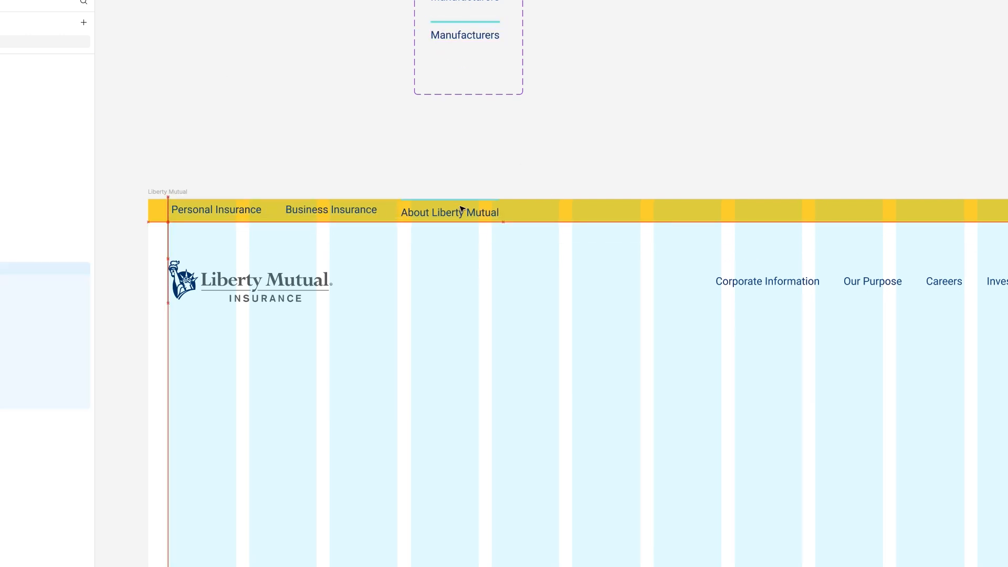
key("ctrl+z")
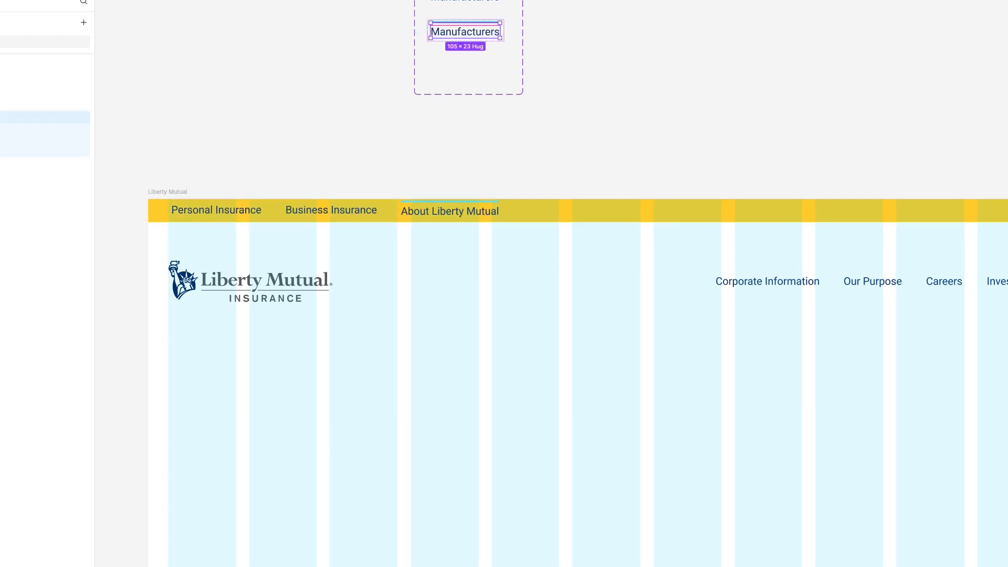
left_click_drag(492, 23, 492, 24)
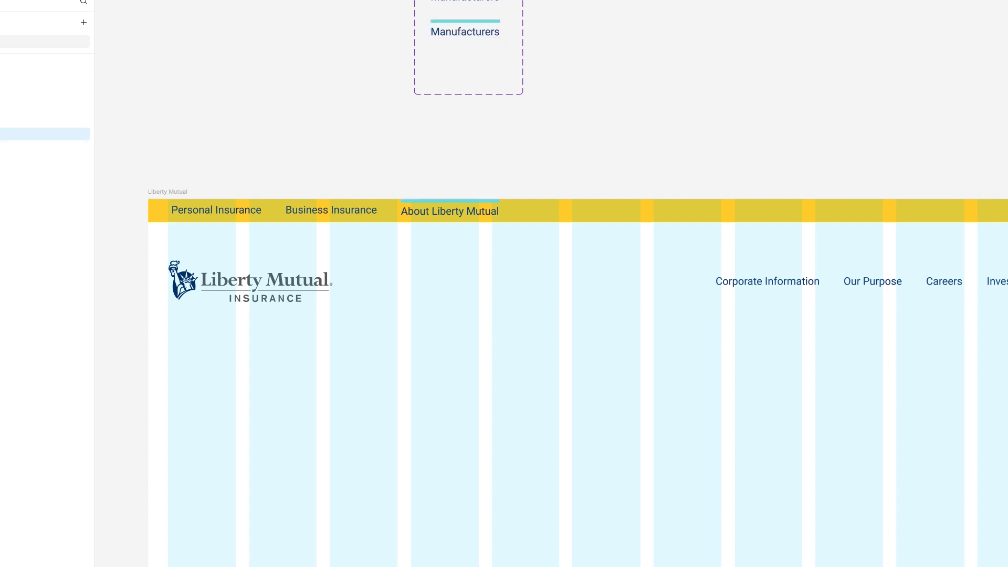
Lower the Business Insurance and Personal Insurance links to line up with About Liberty Mutual.
double_click(331, 210)
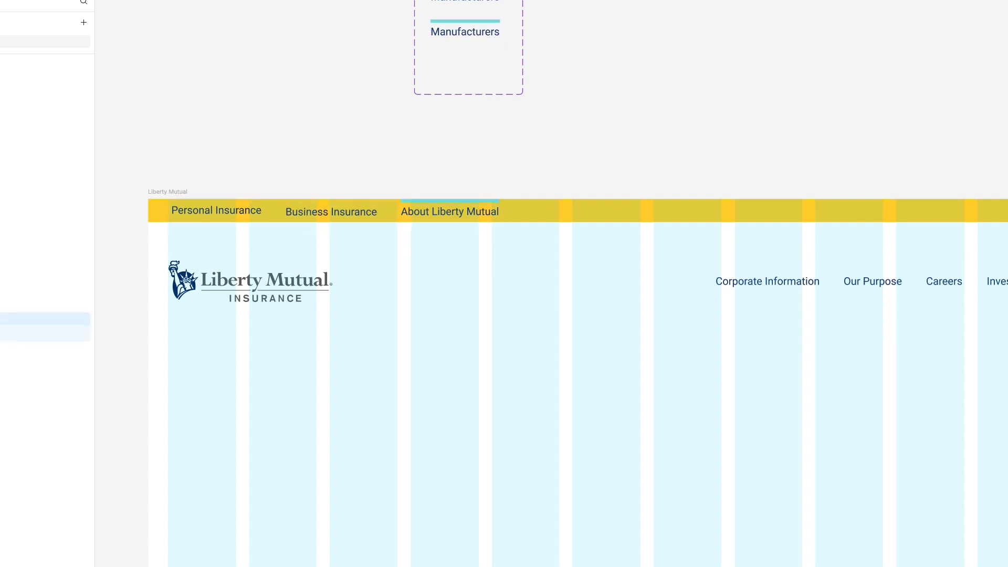
double_click(217, 210)
left_click(571, 166)
Recolor the top bar dark navy and its links white, and hide the layout grid.
scroll(571, 165, "down", 3)
left_click(378, 203)
left_click(976, 511)
left_click(681, 106)
key("shift+g")
left_click(425, 202)
left_click(735, 202)
left_click(940, 369)
left_click(668, 133)
Duplicate the top bar as a 1512 × 123 yellow band below it, behind the logo and header navigation.
scroll(668, 135, "down", 5)
scroll(668, 134, "right", 6)
scroll(669, 135, "left", 2)
left_click(341, 207)
left_click(415, 172)
key("ctrl+d")
left_click_drag(416, 166, 411, 212)
left_click(966, 369)
left_click(660, 173)
left_click_drag(255, 202, 256, 194)
left_click(538, 67)
scroll(431, 64, "up", 3)
scroll(435, 84, "down", 2)
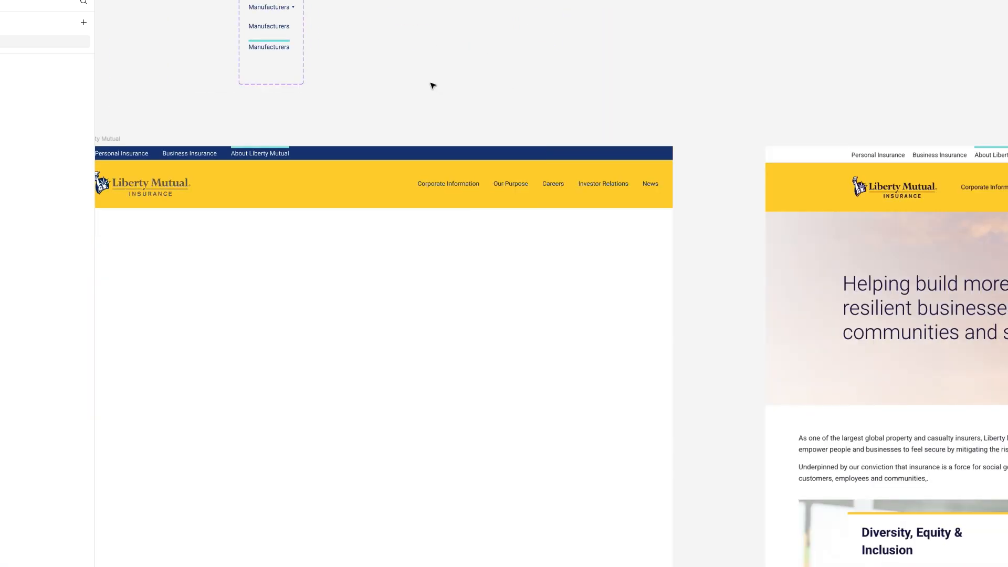
Replace the yellow header band's fill with a linear gradient and rotate it to run vertically.
scroll(435, 85, "left", 4)
left_click(808, 203)
left_click(978, 347)
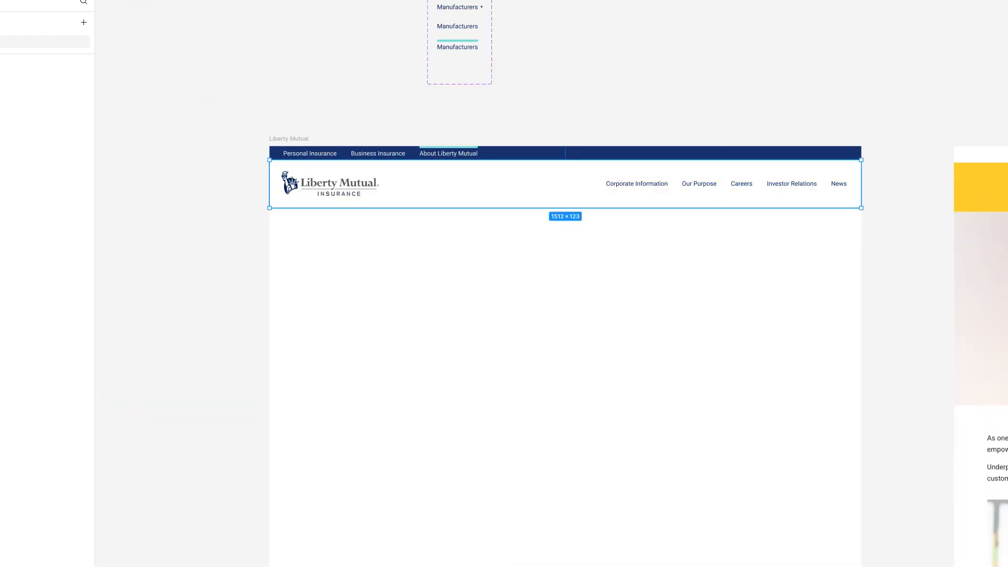
left_click(1007, 278)
left_click(942, 274)
left_click(949, 317)
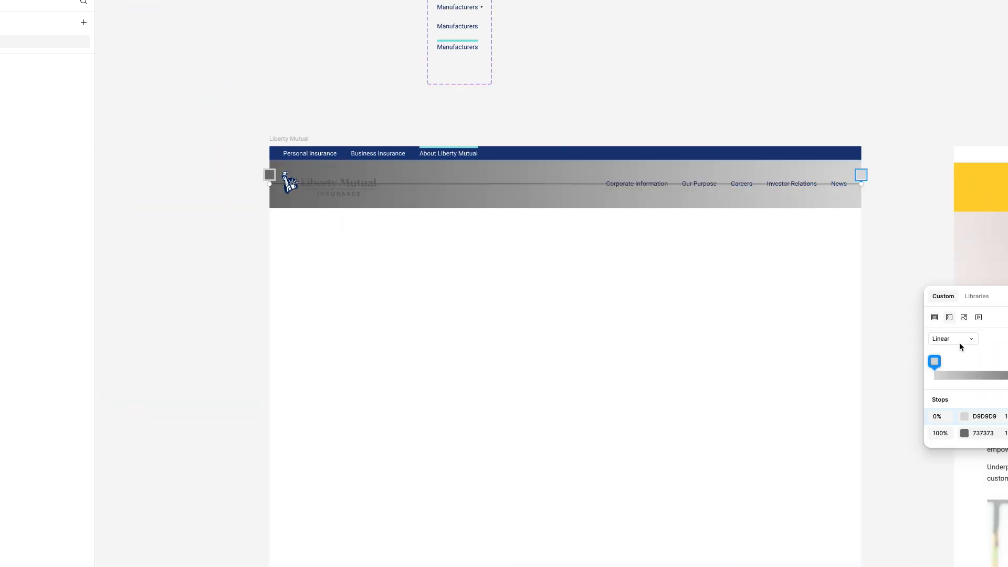
left_click(1007, 339)
left_click(1007, 339)
left_click(1007, 339)
left_click(1007, 338)
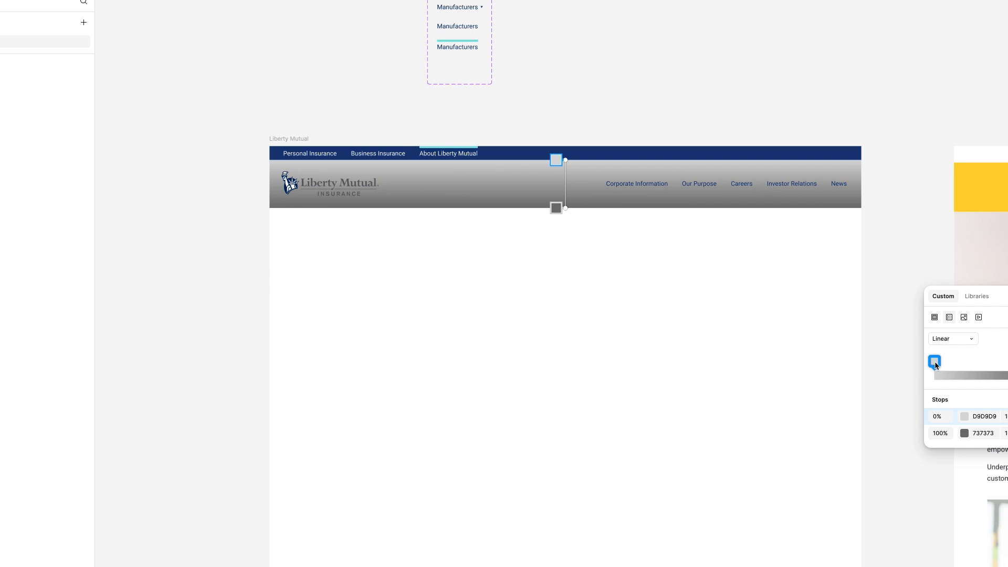
Set the header gradient's 100% stop to Primary Yellow at the upper edge and its 0% stop to White at the lower edge.
left_click(964, 418)
left_click(964, 433)
left_click(1007, 338)
left_click(1007, 339)
left_click(851, 386)
left_click(889, 458)
left_click(964, 418)
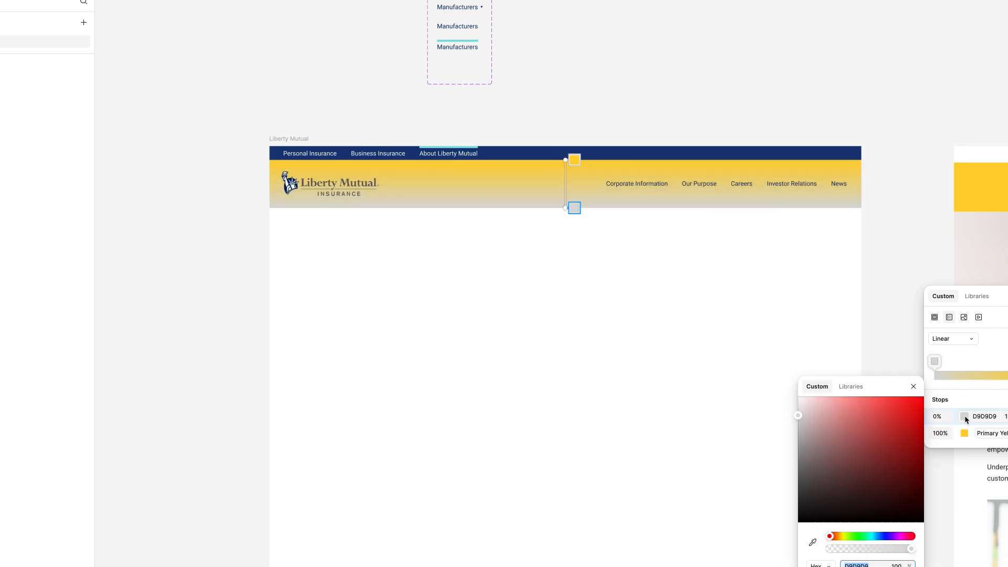
left_click(850, 387)
left_click(849, 453)
left_click(870, 458)
left_click(322, 316)
Recolor the top bar white and its three links dark navy.
left_click(525, 153)
left_click(1007, 294)
left_click(996, 368)
double_click(380, 152)
left_click(1007, 441)
left_click(940, 511)
scroll(585, 147, "down", 3)
left_click(735, 136)
left_click(433, 150)
left_click(958, 510)
left_click(625, 288)
scroll(625, 288, "down", 2)
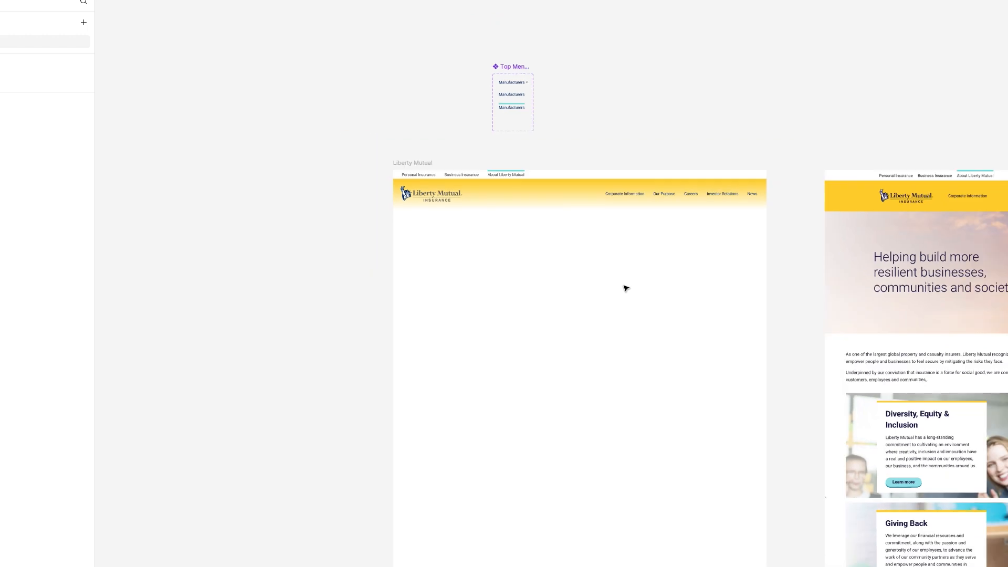
Extend the gradient header band downward well below the logo and header navigation.
scroll(625, 288, "up", 5)
left_click(665, 96)
left_click(593, 119)
left_click_drag(563, 124, 563, 161)
left_click(246, 393)
scroll(246, 394, "down", 3)
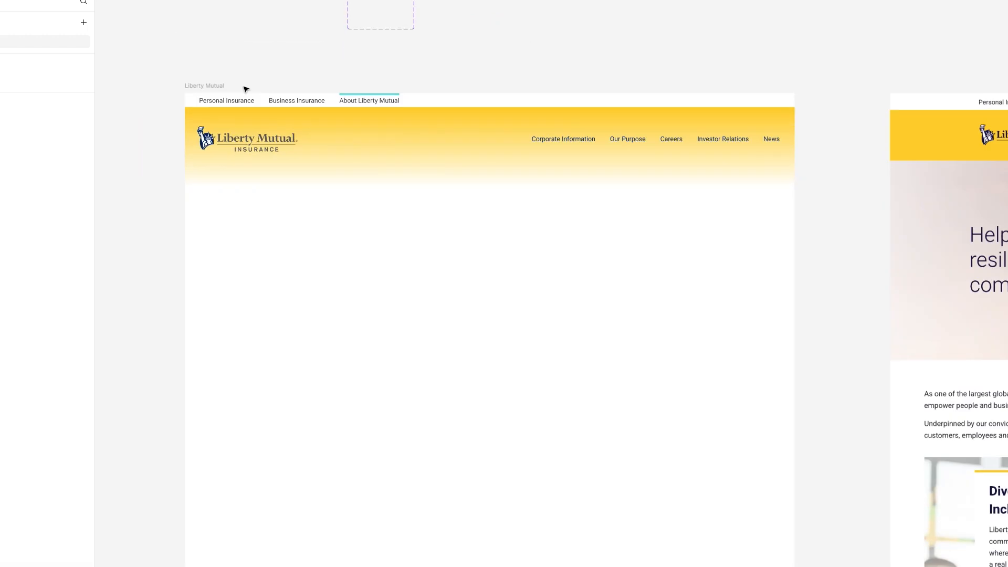
Add a dark gray rectangle across the full page width below the gradient header and send it backward.
key("ctrl+d")
left_click_drag(223, 187, 479, 362)
left_click(1007, 301)
left_click(1007, 277)
left_click(961, 346)
key("ctrl+[")
Extend the gradient header band slightly over the dark gray rectangle, to about 209 px tall.
left_click(733, 168)
left_click(1007, 294)
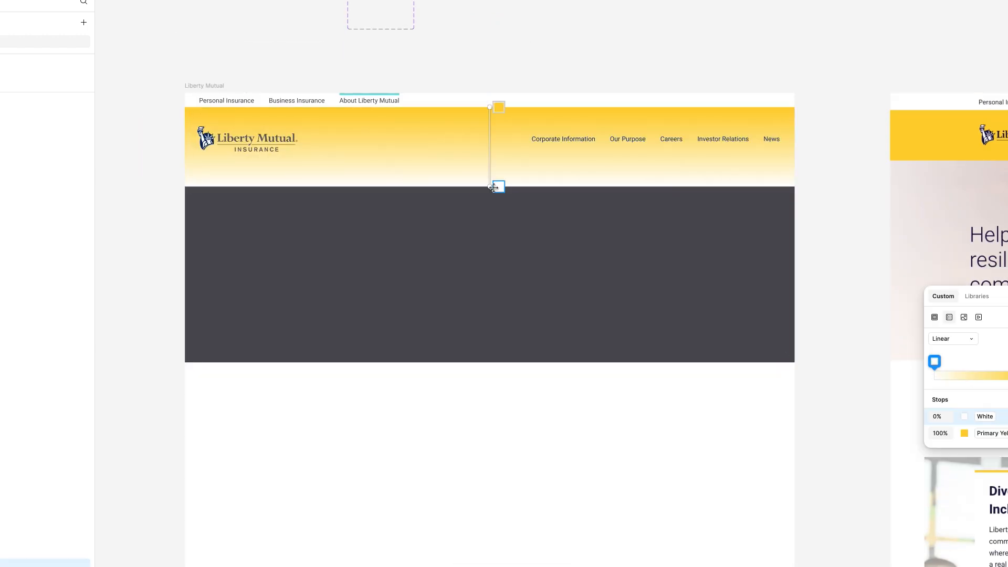
key("Escape")
left_click_drag(531, 188, 531, 210)
left_click(1007, 294)
key("Escape")
Switch to the stock photo website in the browser and look through its free helping photos for a hero image.
left_click(664, 286)
scroll(673, 259, "right", 4)
scroll(673, 259, "left", 6)
left_click(89, 566)
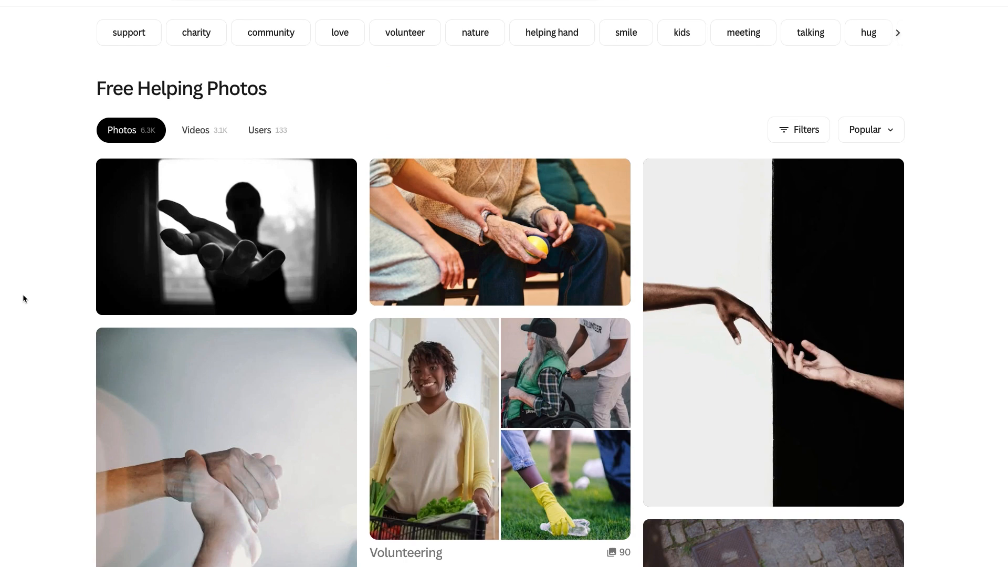
scroll(36, 286, "down", 15)
scroll(37, 286, "down", 15)
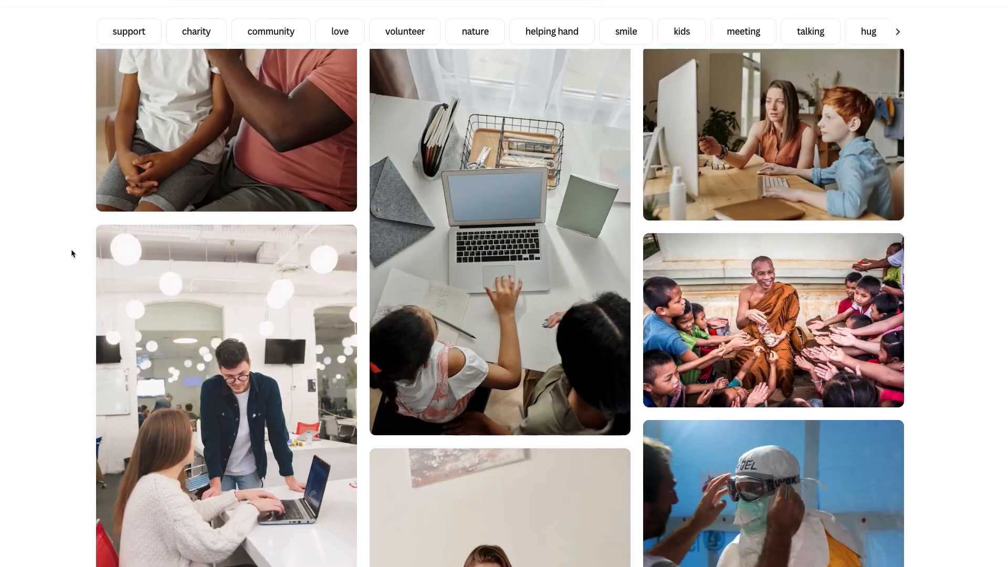
scroll(71, 248, "down", 10)
scroll(72, 252, "down", 20)
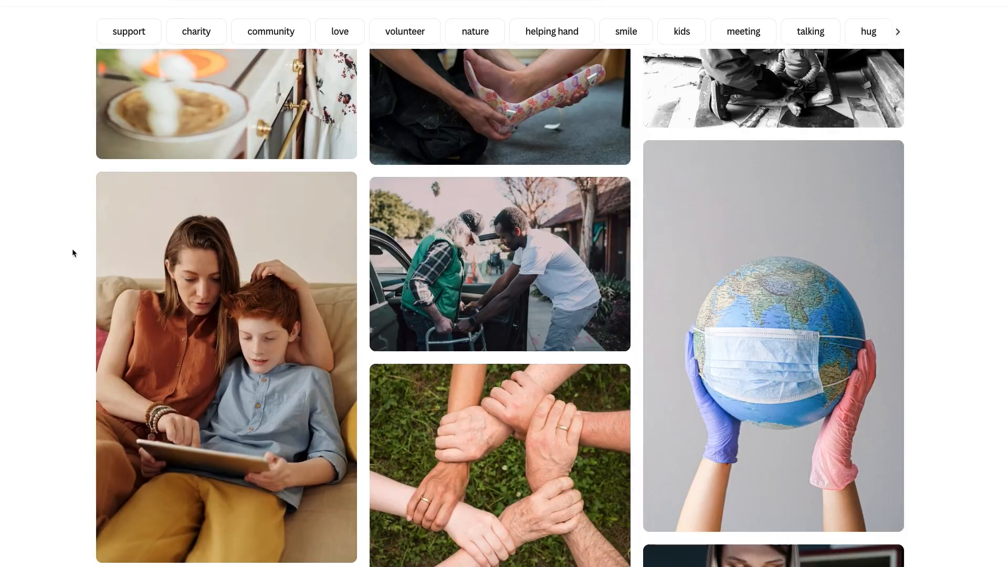
scroll(72, 253, "down", 10)
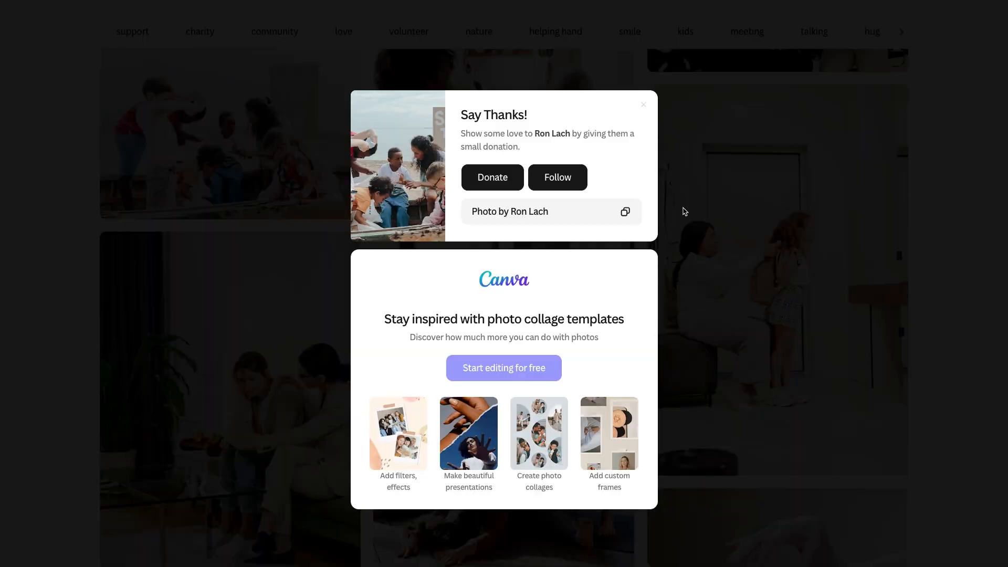
Dismiss the photo donation dialogs and pick the photo of two people sorting clothes into plastic bins.
left_click(907, 203)
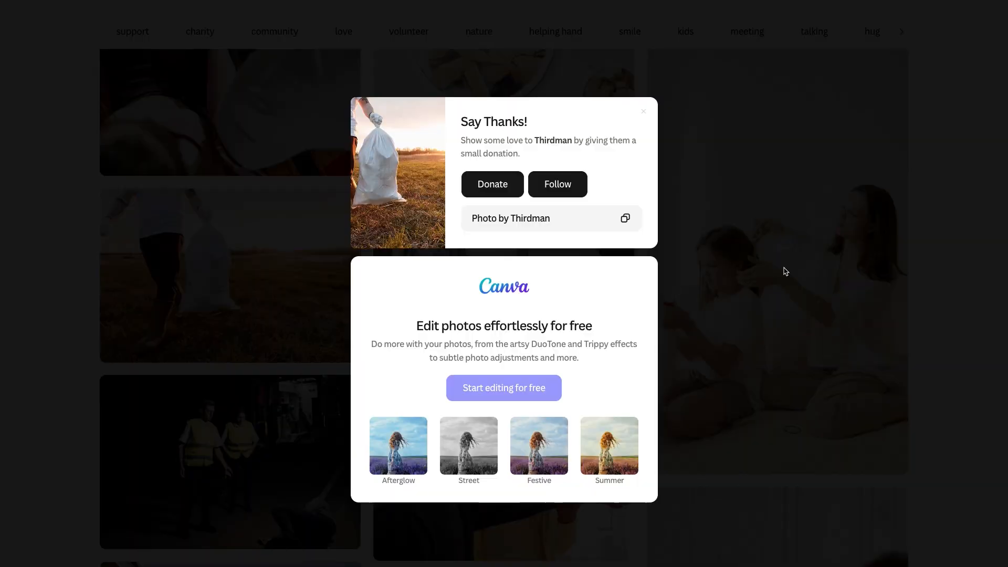
left_click(693, 275)
scroll(792, 268, "down", 15)
scroll(792, 268, "down", 3)
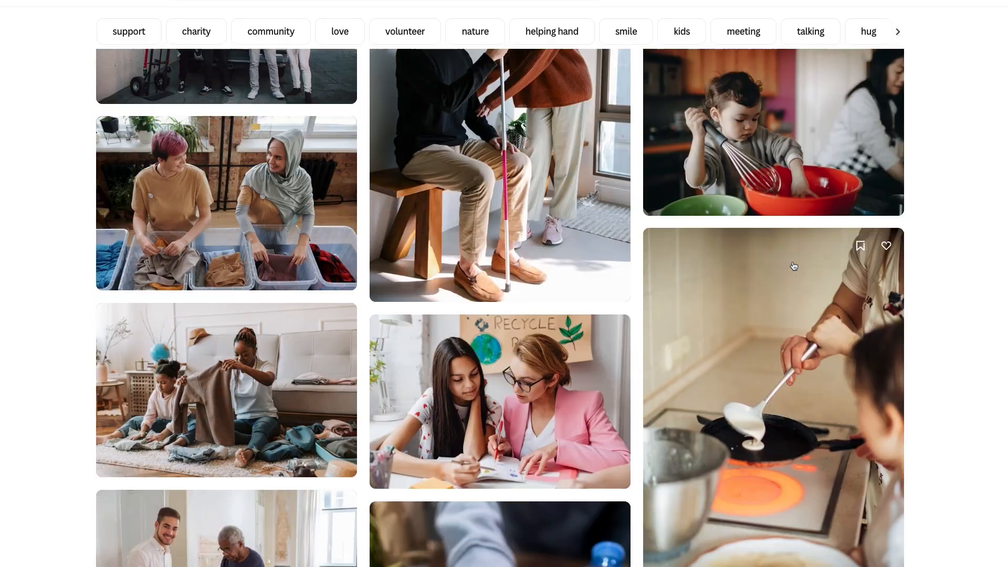
left_click(312, 272)
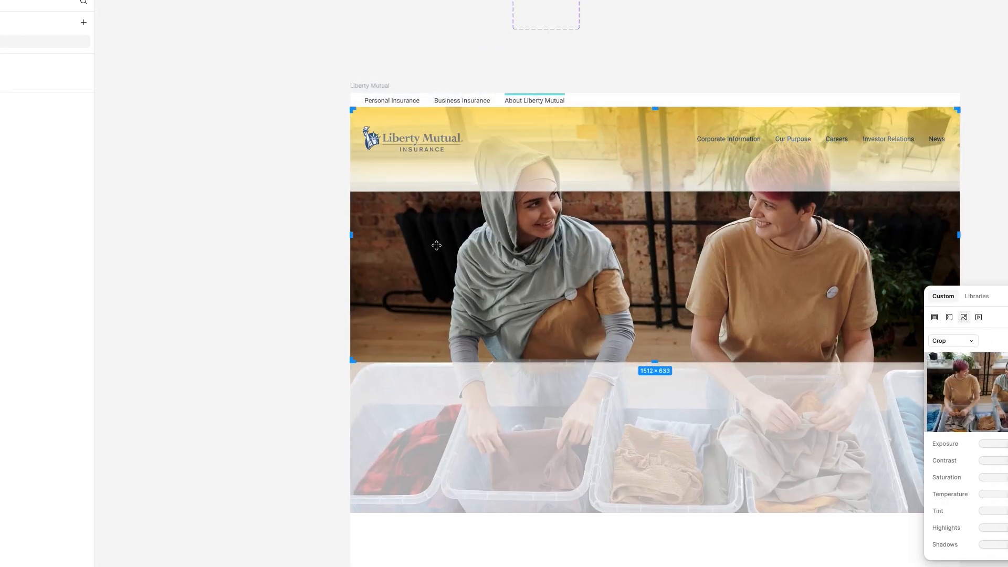
Change the header gradient's 0% stop to FFFFFF with 0% opacity, letting the band fade into the hero photo.
left_click(782, 185)
left_click(1007, 295)
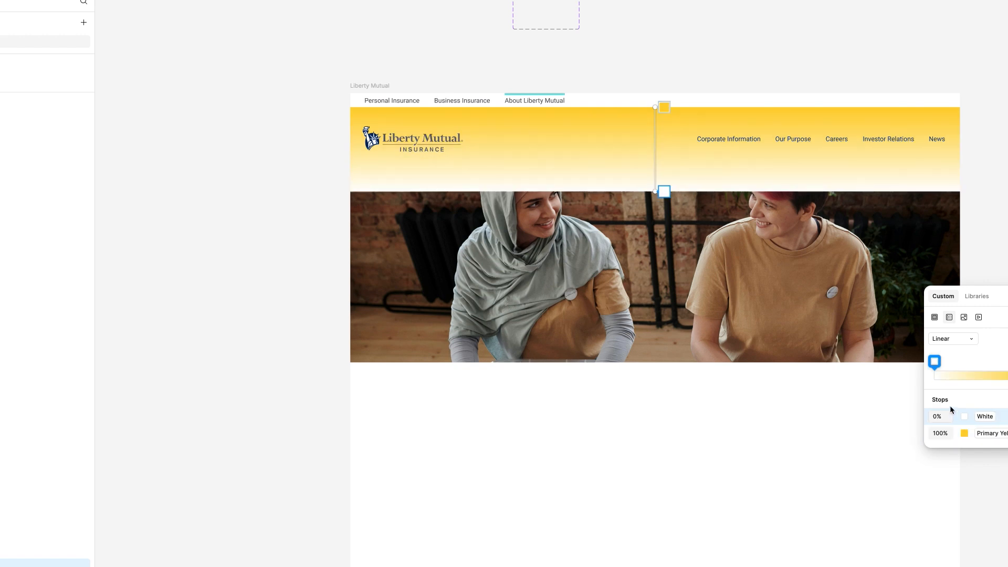
left_click(983, 417)
left_click(1004, 417)
left_click(976, 417)
type("FFFFFF")
key("Tab")
type("0")
key("Return")
left_click(669, 183)
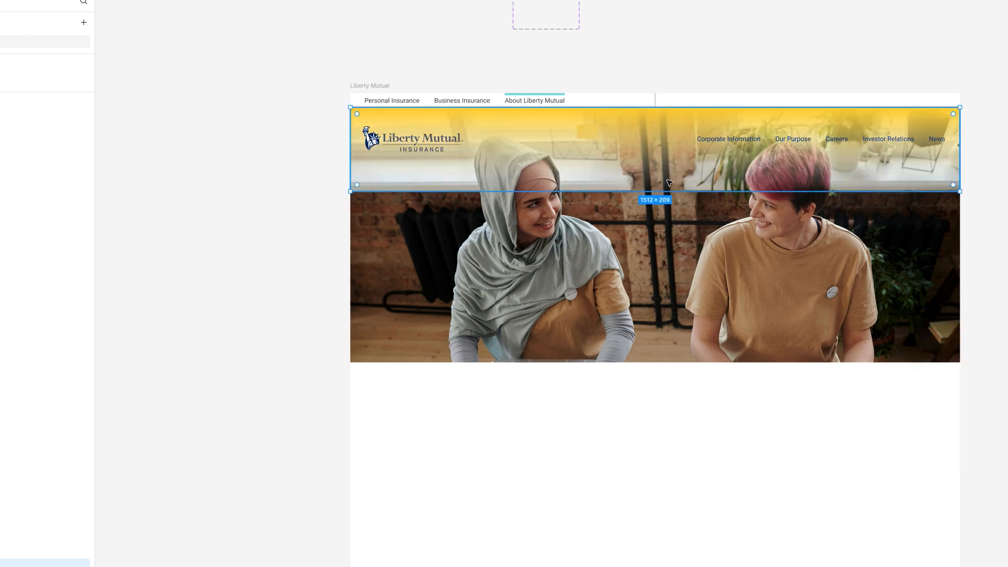
Extend the gradient band further down the hero photo, shift its Primary Yellow stop downward and set that stop's opacity to 80%.
left_click_drag(665, 191, 661, 225)
left_click(1007, 295)
left_click_drag(664, 107, 664, 138)
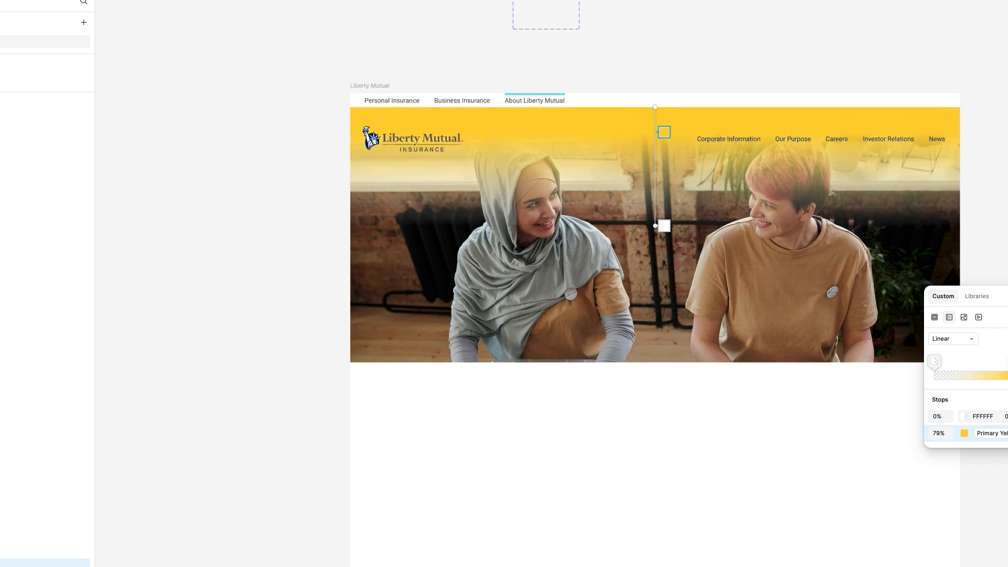
mouse_move(1007, 361)
left_mouse_down()
mouse_move(995, 361)
mouse_move(1003, 361)
left_mouse_up()
left_click(1006, 433)
type("80")
key("Return")
left_click(975, 249)
Compare the gradient header and hero photo with the reference page beside it.
scroll(975, 249, "down", 2)
scroll(975, 249, "right", 3)
scroll(974, 249, "down", 1)
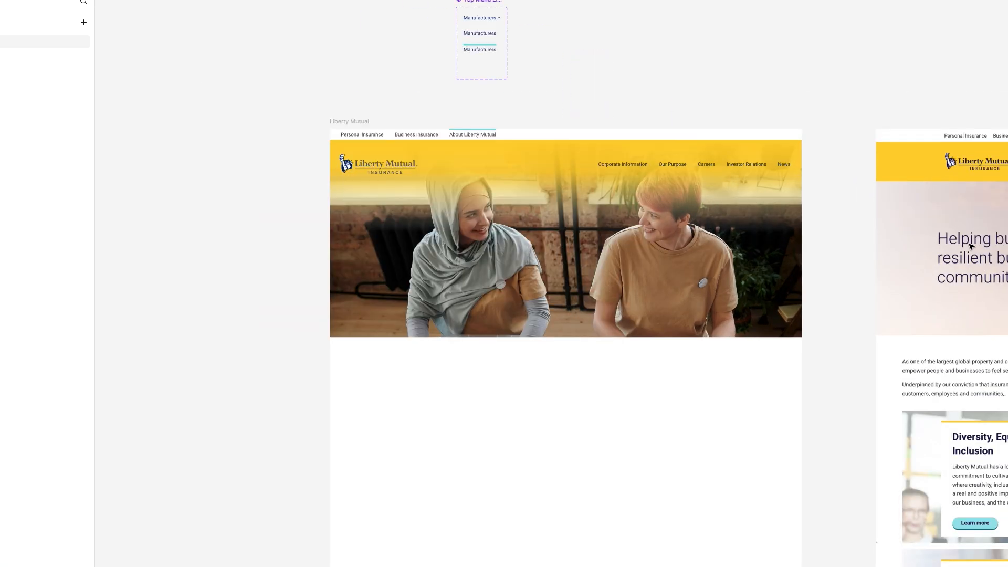
left_click(376, 157)
left_click(316, 225)
scroll(316, 225, "up", 2)
scroll(316, 225, "right", 4)
scroll(316, 224, "down", 3)
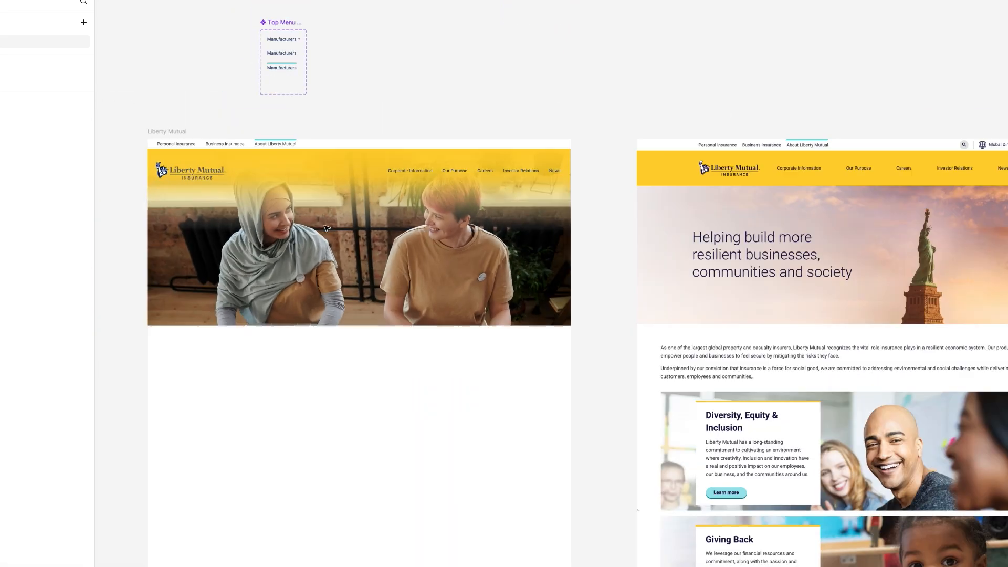
Nudge the Liberty Mutual logo and the menu links slightly upward within the yellow gradient header.
scroll(890, 234, "down", 2)
scroll(462, 249, "up", 5)
left_click(748, 108)
key("shift+Up")
key("Escape")
scroll(432, 15, "up", 2)
left_click(630, 79)
left_click(445, 36, "super")
left_click(687, 87)
Add the headline "Helping build more resilent businesses, communities and society" in large thin white text, wrapped on two lines over the lower hero photo.
scroll(687, 87, "left", 1)
scroll(689, 85, "down", 2)
scroll(690, 85, "down", 2)
scroll(682, 79, "right", 4)
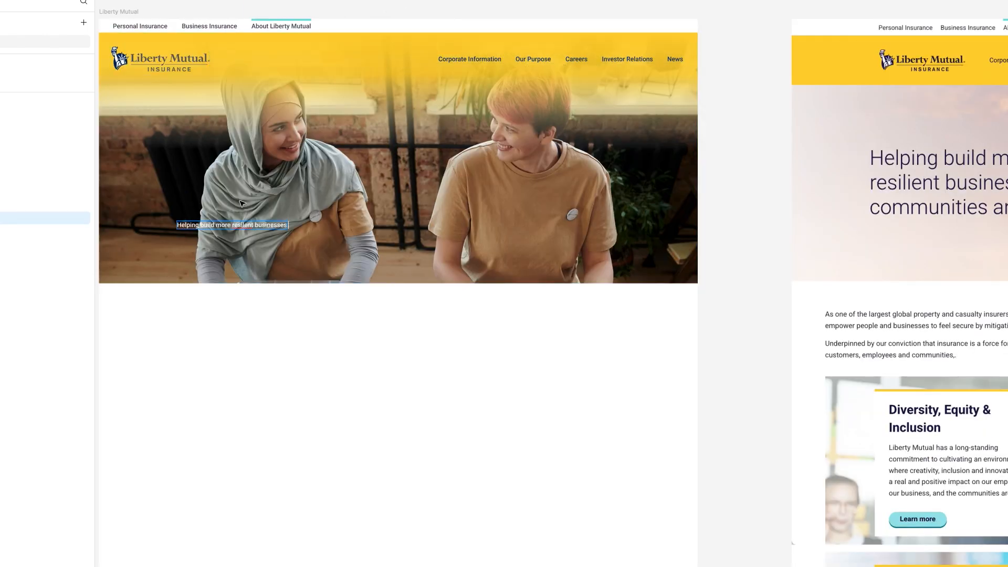
scroll(232, 189, "left", 1)
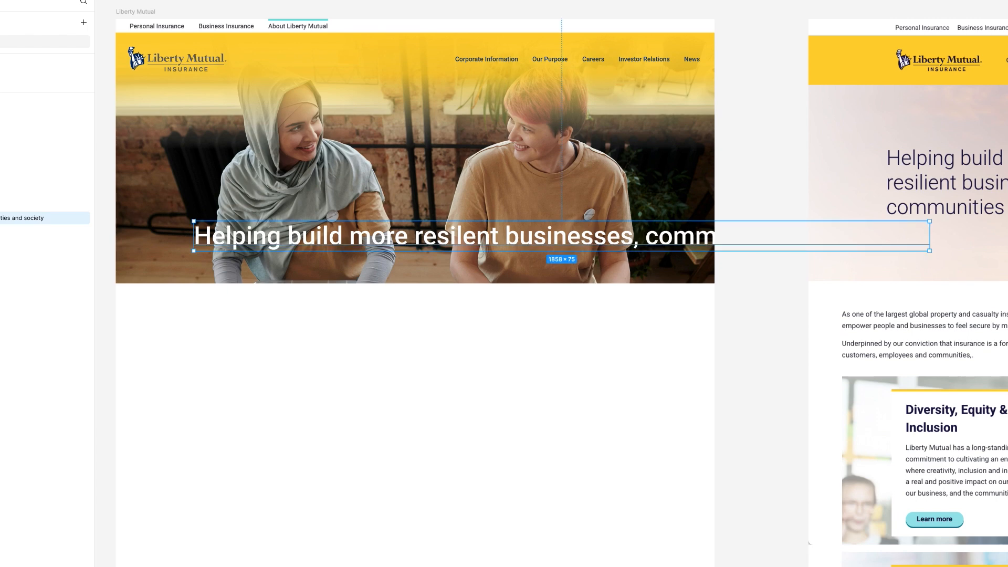
left_click_drag(929, 250, 621, 255)
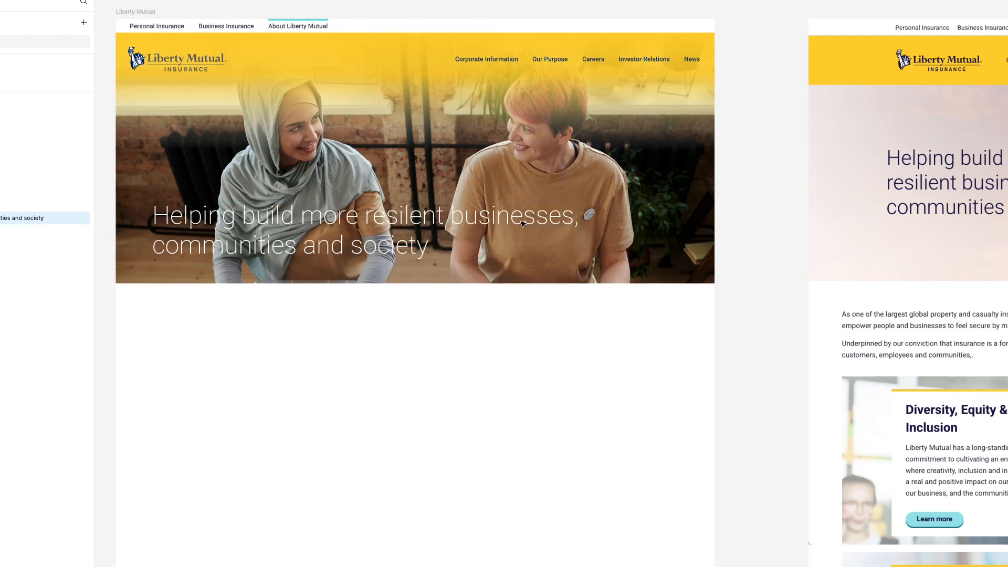
left_click_drag(521, 221, 518, 224)
left_click(747, 207)
Extend the hero photo downward to 1512 × 869 so the plastic clothing bins are included.
scroll(747, 206, "down", 2)
scroll(748, 204, "down", 2)
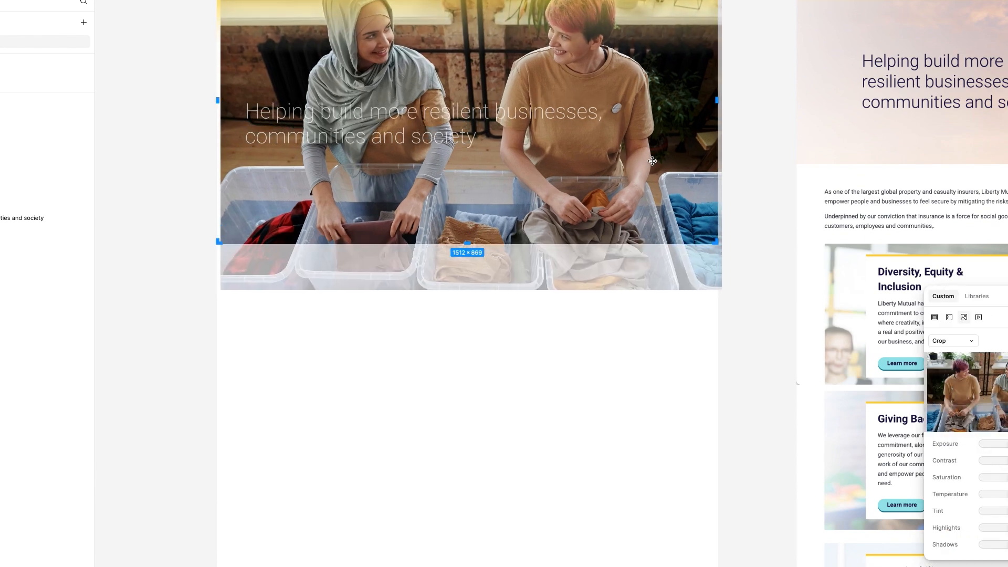
scroll(752, 156, "up", 1)
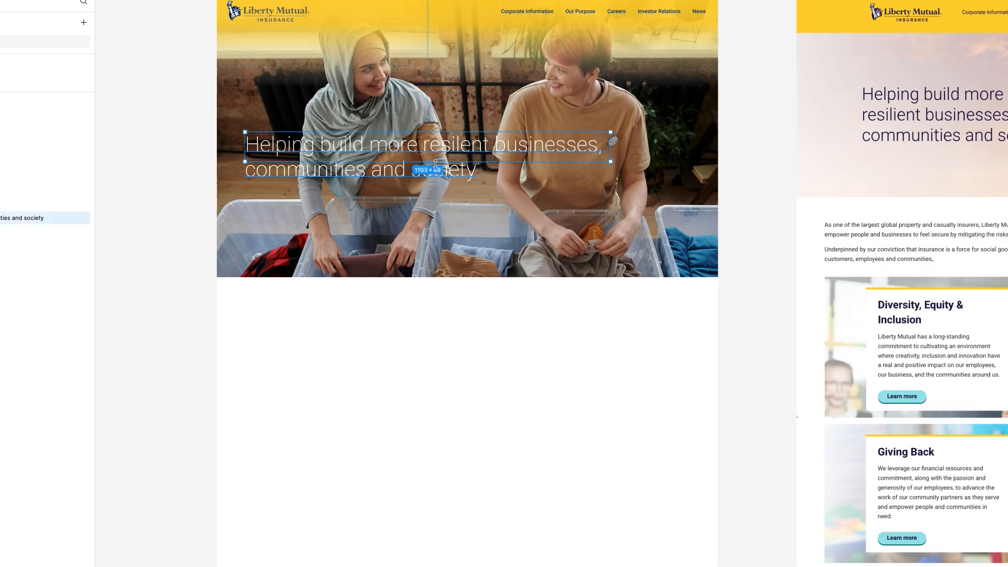
Paste the intro copy beneath the headline and split its two paragraphs into side-by-side columns on a translucent white panel.
left_click_drag(435, 164, 541, 177)
key("ctrl+v")
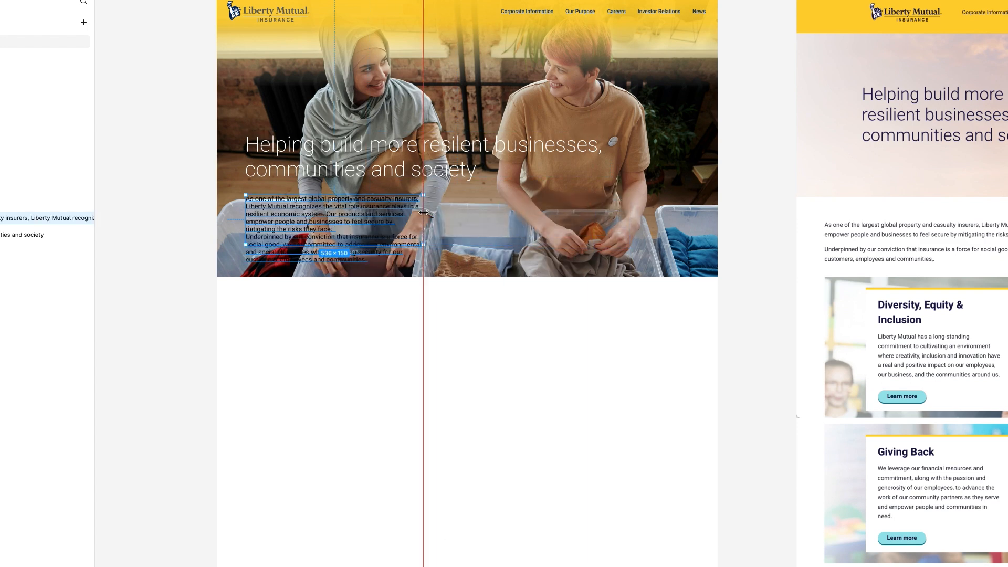
key("BackSpace")
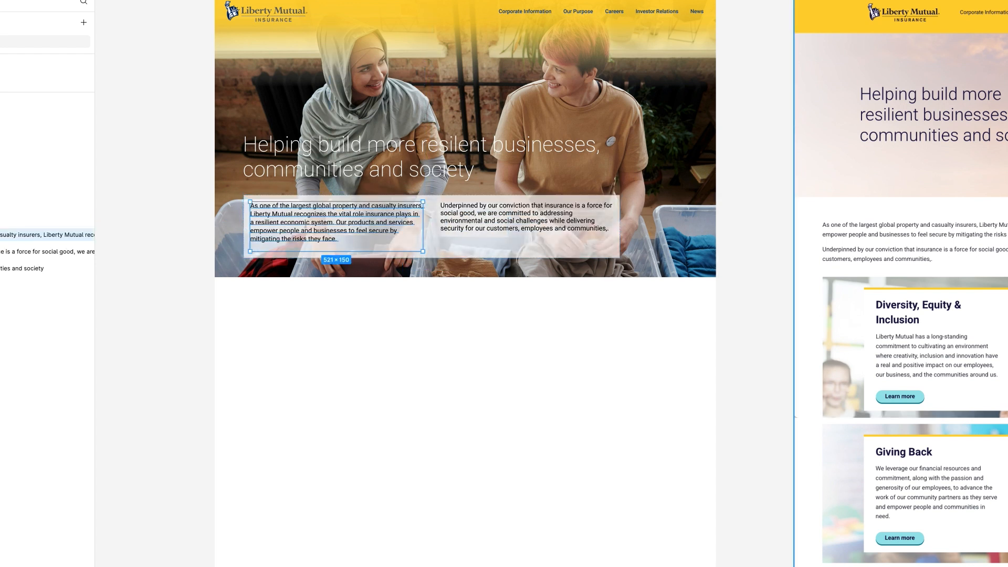
Loosen the line spacing of the intro text and add a vertical divider line between the two columns.
key("Return")
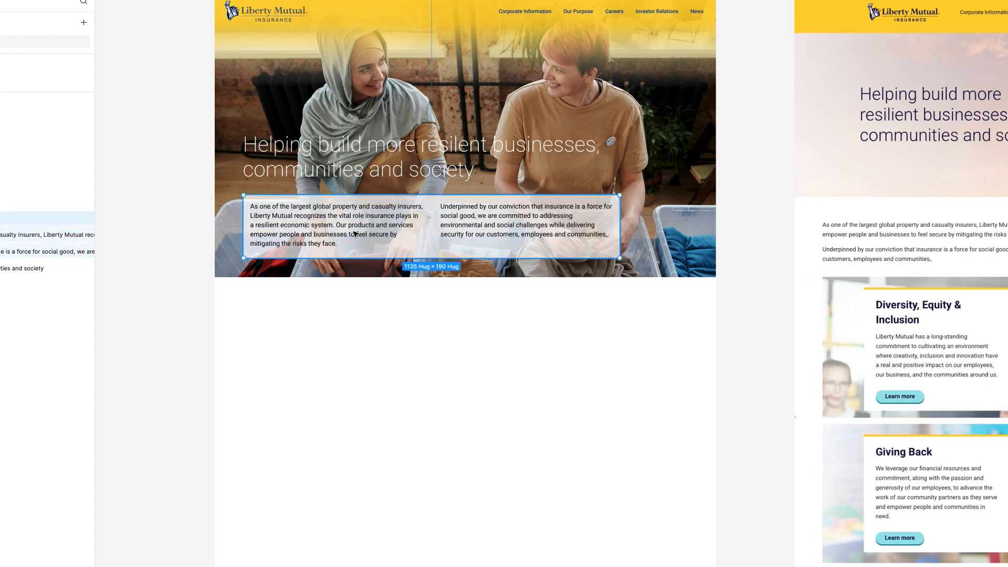
key("Left")
left_click(621, 244)
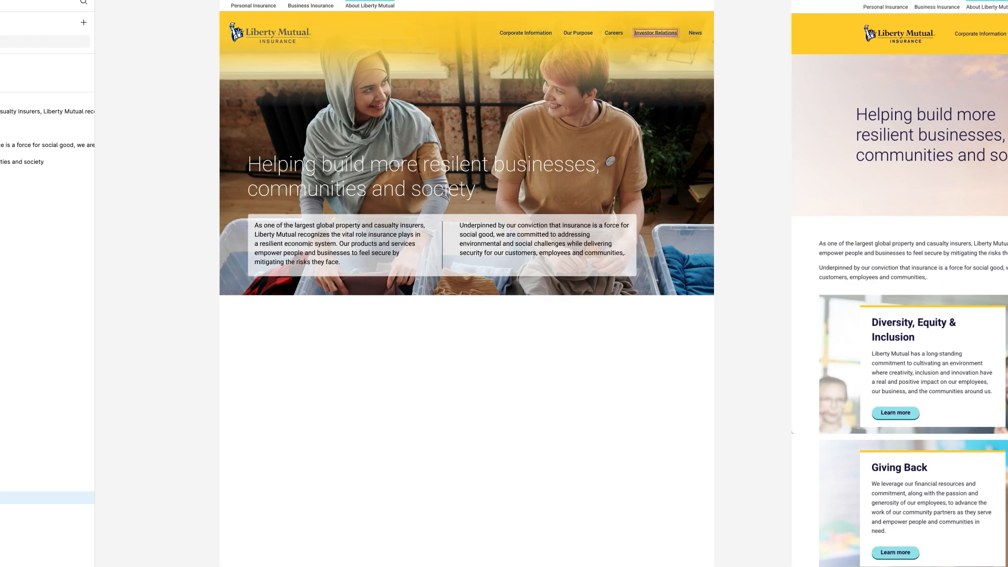
Define a new colour variable for the header's menu link text.
left_click(840, 469)
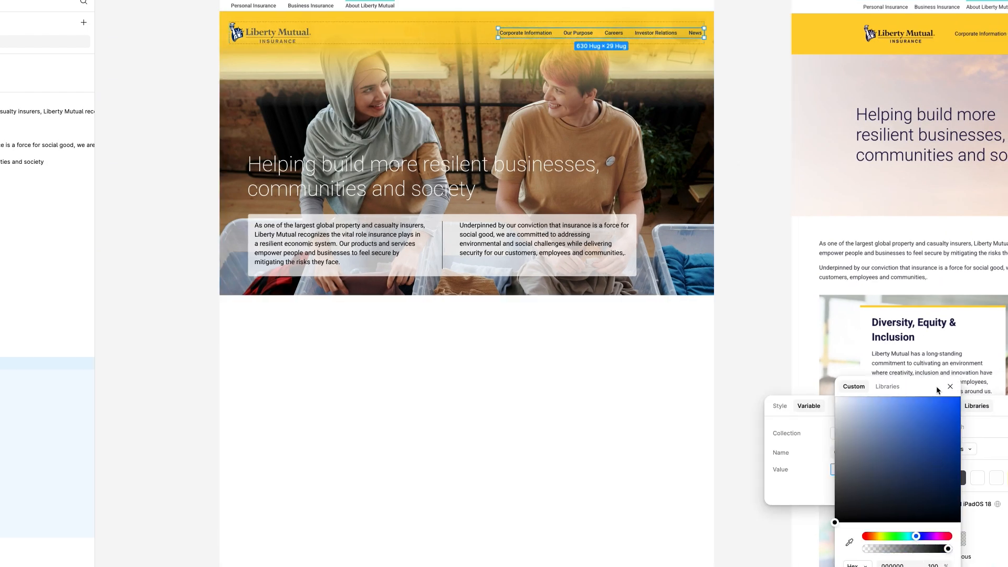
left_click(748, 189)
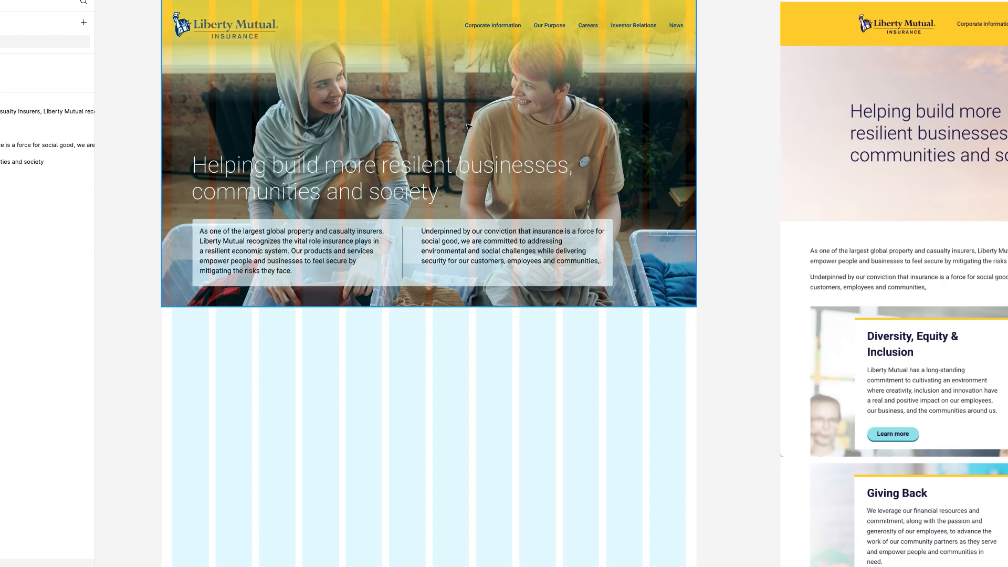
Check the hero against the layout grid, recolour the divider line between the intro columns dark blue and hide the grid.
left_click(208, 25)
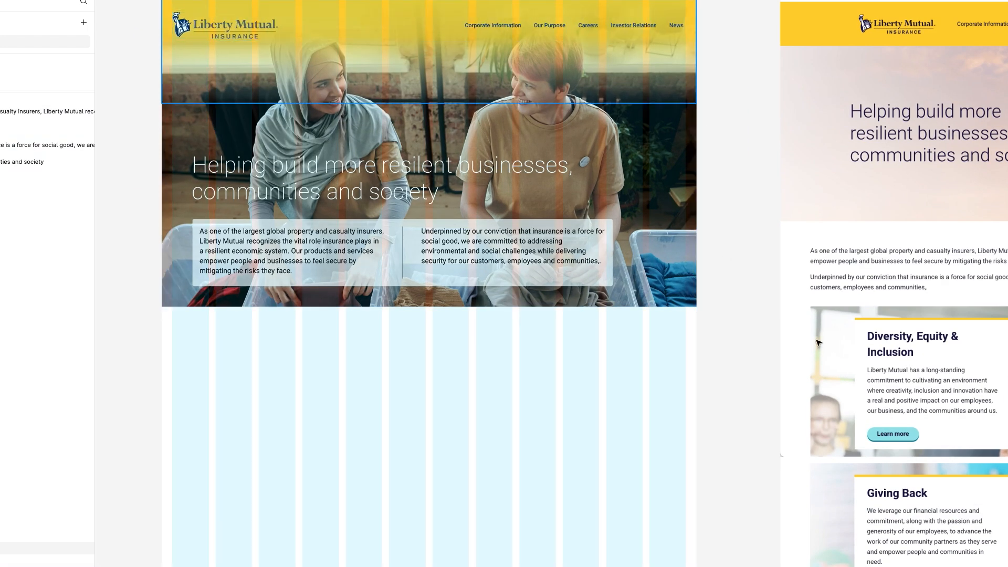
scroll(726, 258, "down", 3)
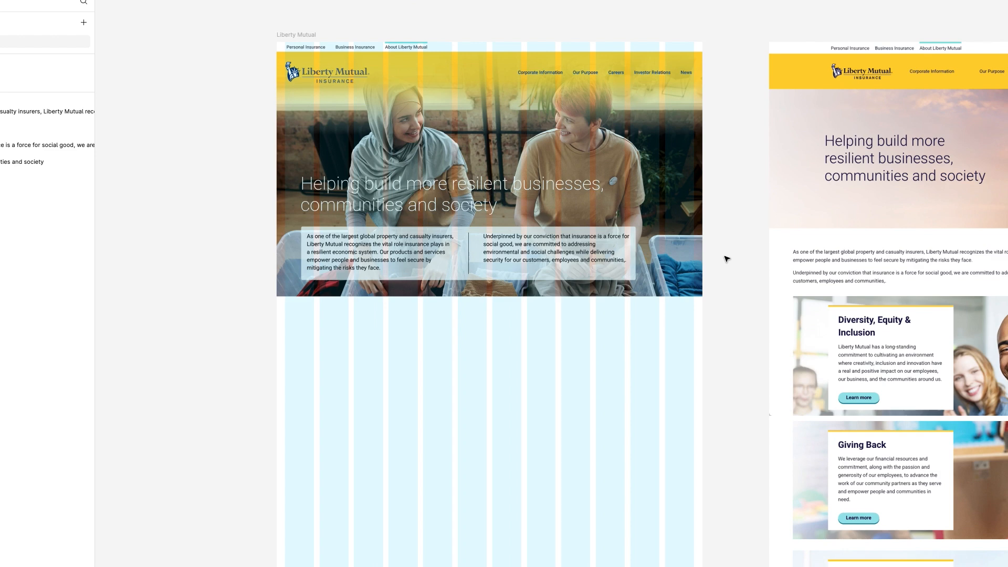
left_click(940, 326)
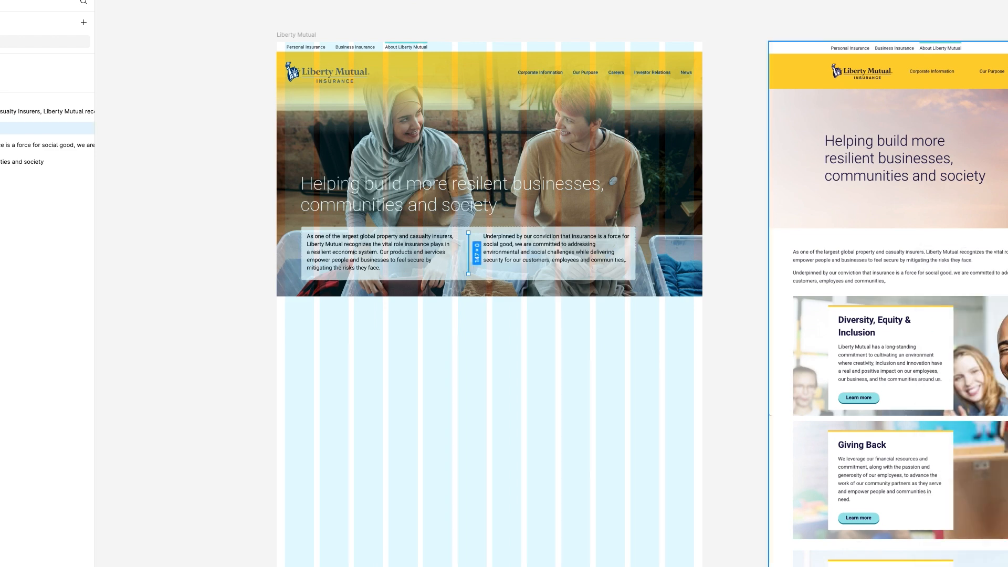
scroll(747, 256, "up", 3)
key("shift+g")
left_click(728, 303)
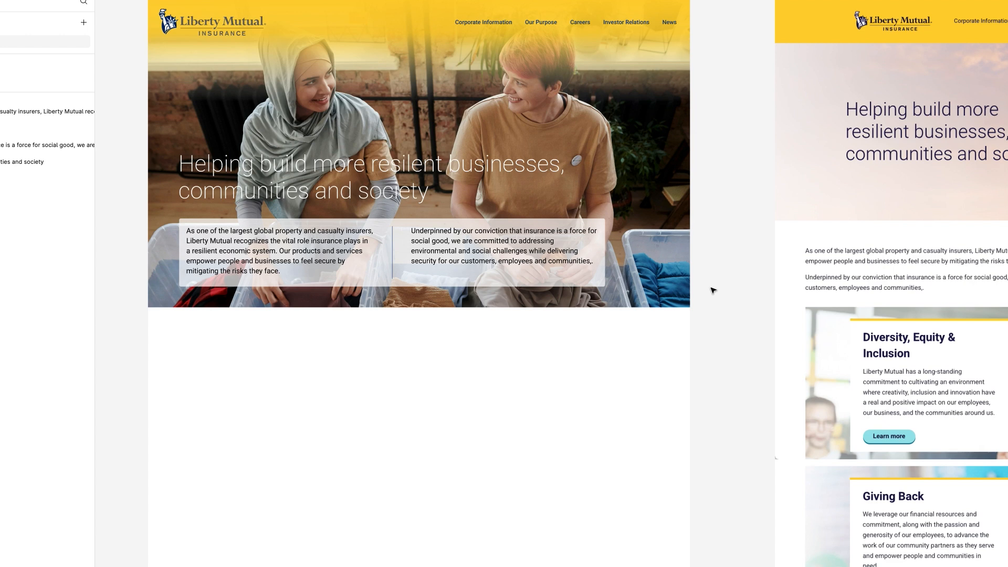
Shift the headline and the intro panel right so their left edge lines up with the layout grid's second column.
left_click(192, 164)
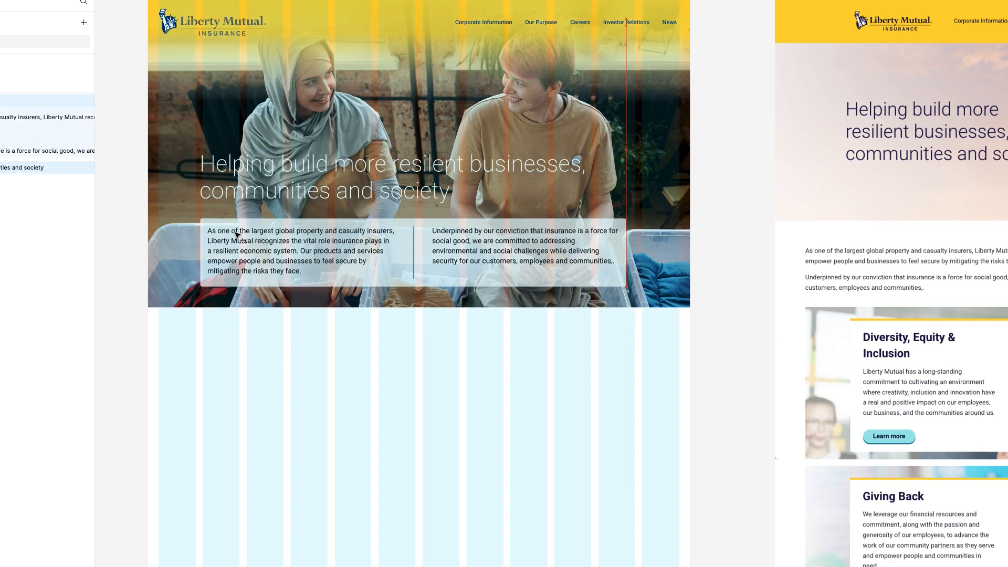
left_click(756, 146)
scroll(747, 147, "down", 1)
scroll(743, 143, "up", 2)
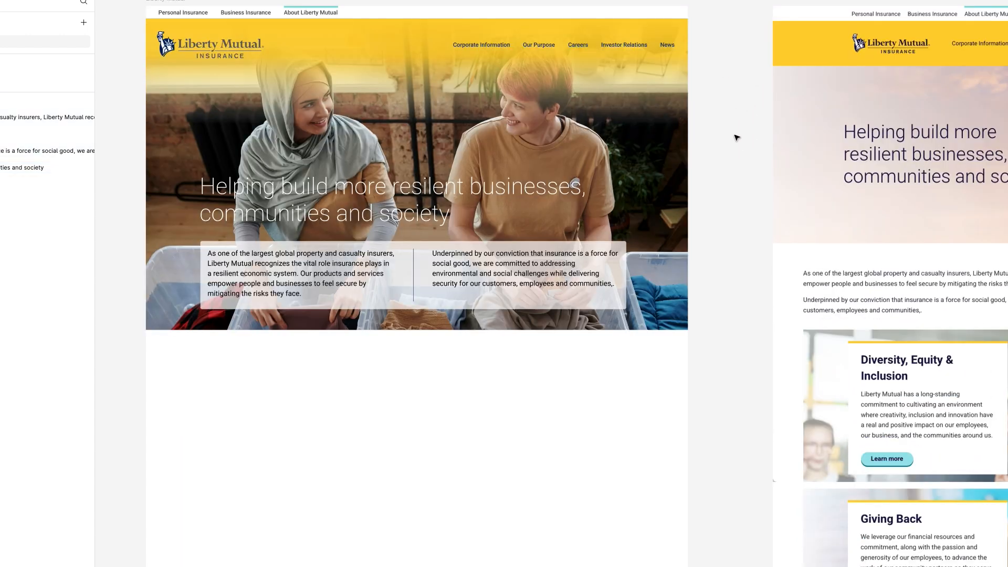
Increase the horizontal padding between the intro panel's edges and its two text columns.
left_click(726, 252)
scroll(229, 411, "down", 1)
scroll(229, 411, "up", 1)
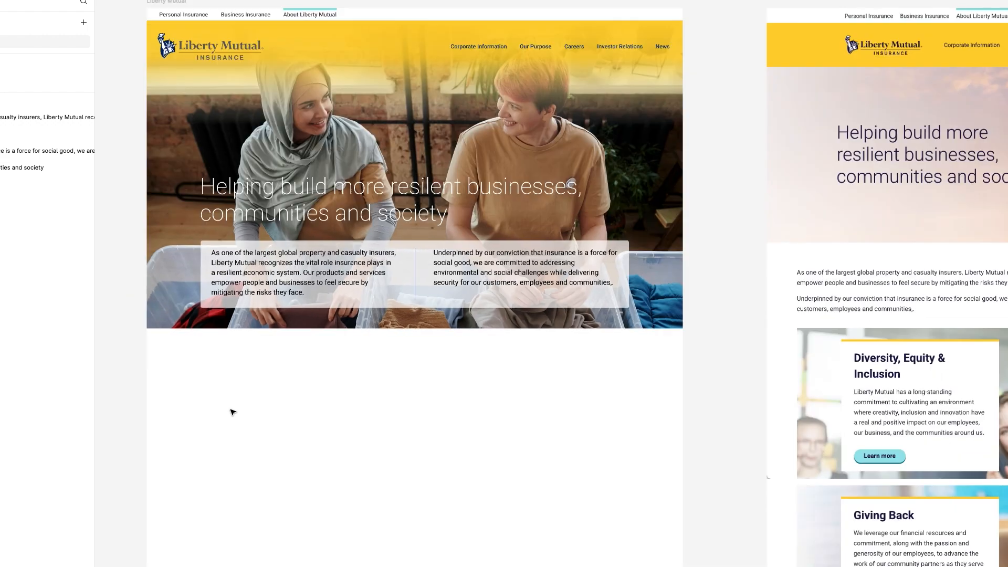
Duplicate the hero photo and place the 1512 × 869 copy directly beneath the hero section.
scroll(229, 411, "down", 2)
left_click(625, 268)
key("ctrl+d")
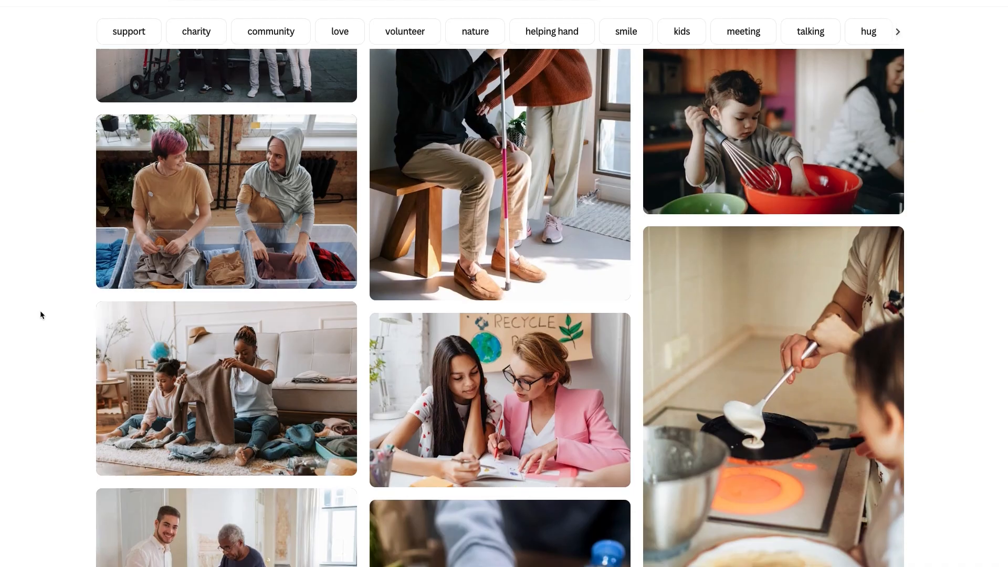
Switch to the stock photo site, search for diversity photos and browse the results for a suitable workplace image.
scroll(50, 315, "down", 5)
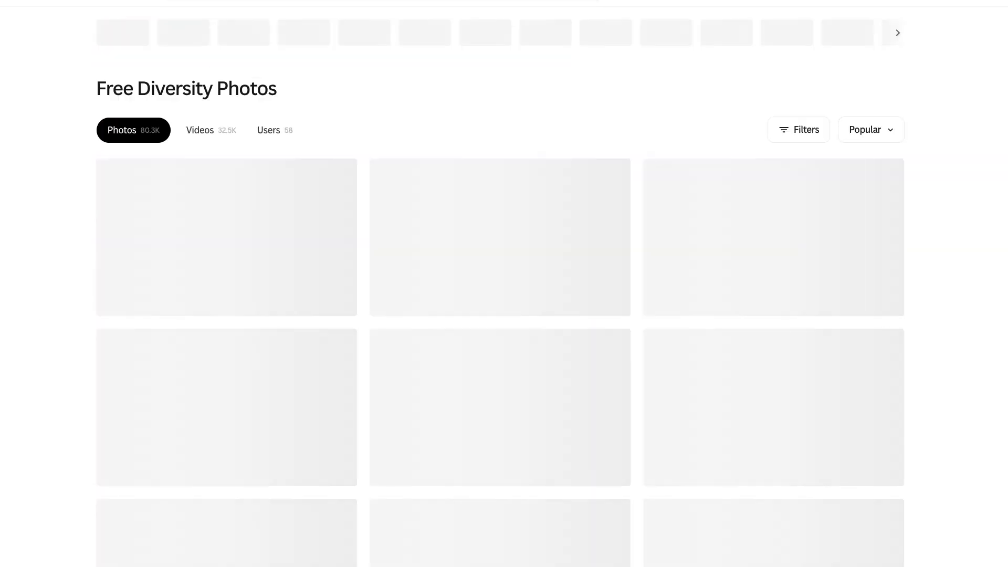
scroll(18, 214, "down", 10)
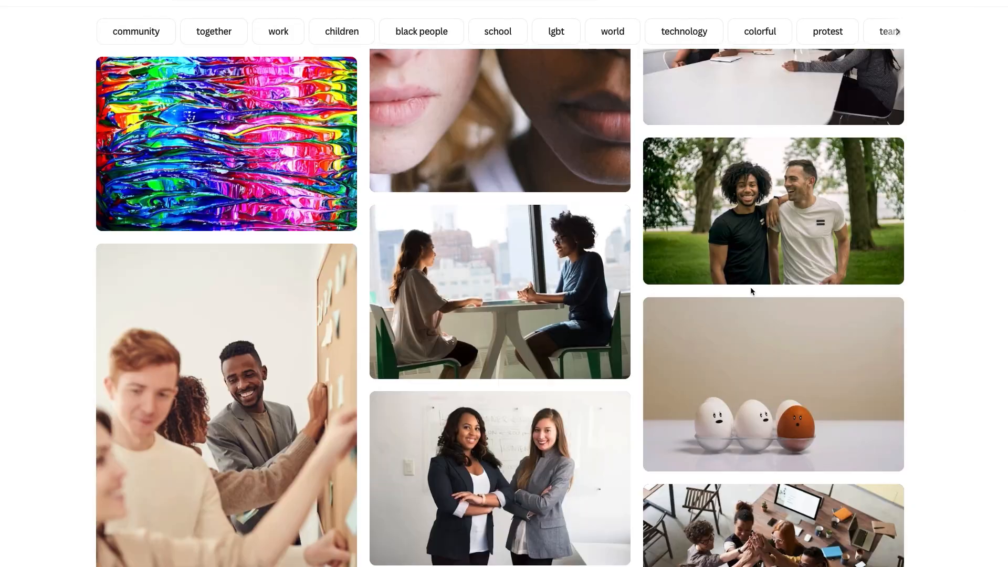
scroll(750, 287, "down", 5)
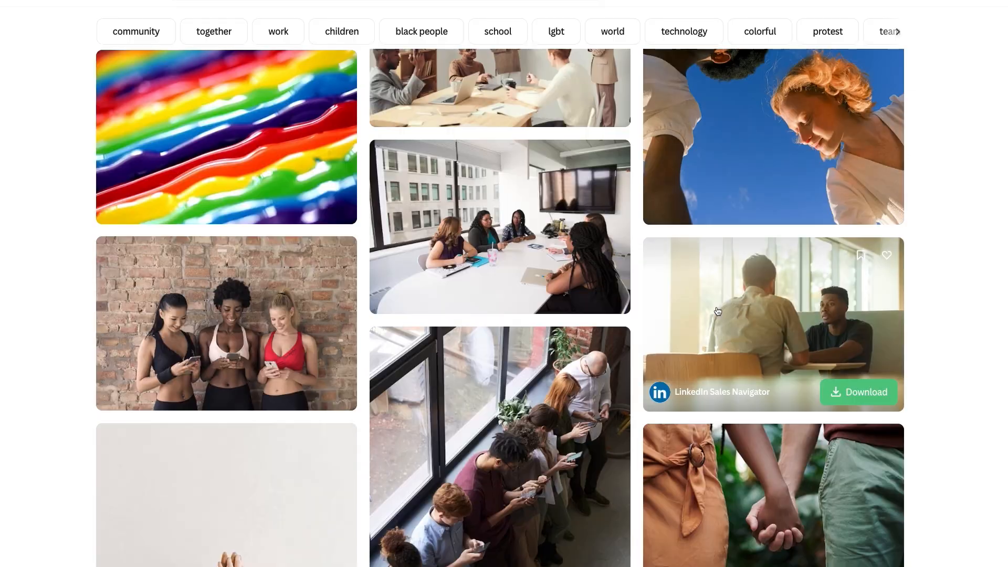
scroll(717, 311, "down", 10)
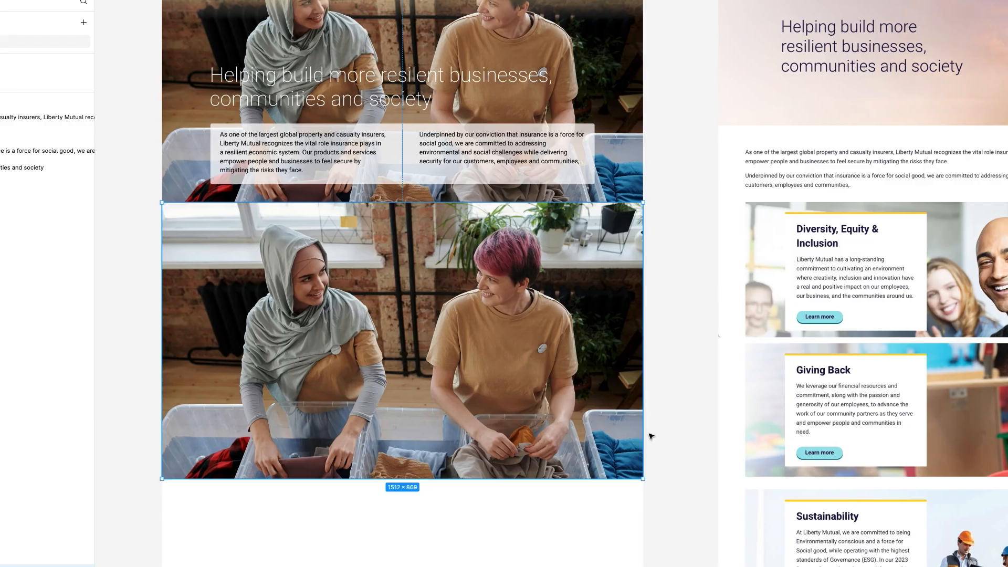
Replace the duplicated photo's image fill with the meeting photo of a laughing woman at a laptop.
double_click(470, 274)
left_click(984, 392)
left_click(439, 290)
key("space")
key("space")
scroll(438, 257, "down", 10)
double_click(436, 255)
mouse_move(407, 216)
left_mouse_down()
mouse_move(403, 333)
mouse_move(417, 223)
mouse_move(402, 203)
left_mouse_up()
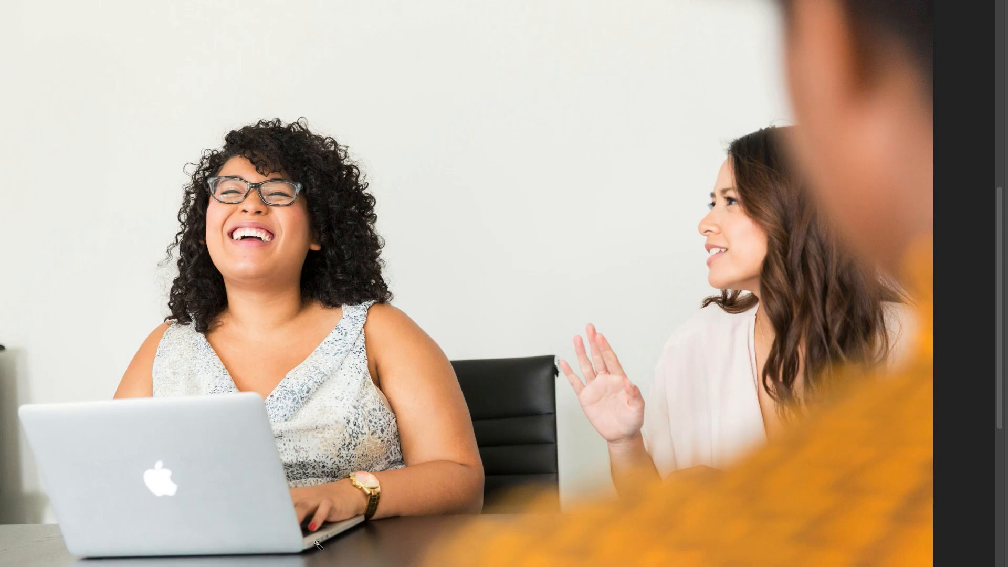
In Photoshop, select the two women in the meeting photo and copy the selection to its own layer.
key("v")
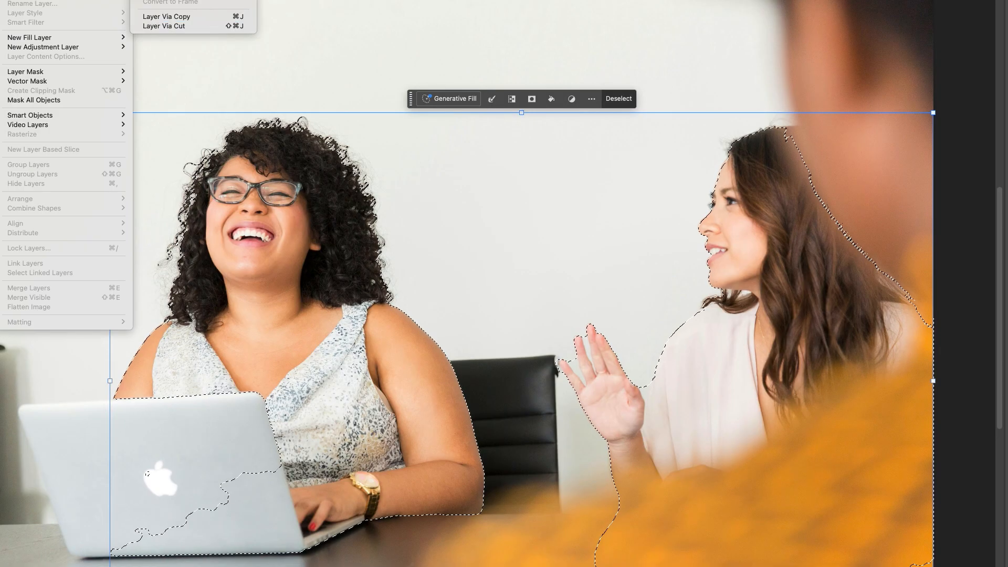
left_click(166, 17)
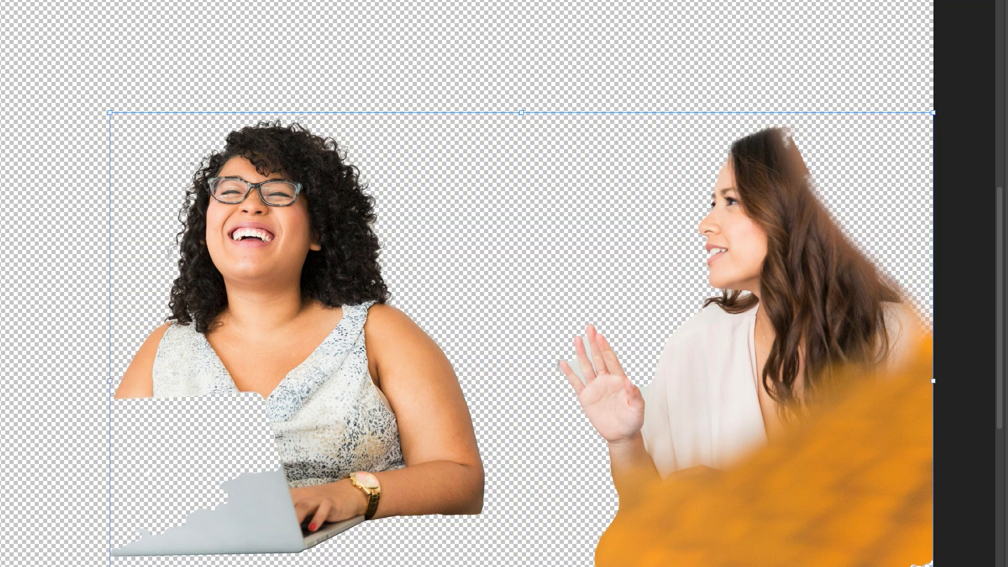
Quick-export the cut-out layer of the women into a newly created images folder.
right_click(1007, 397)
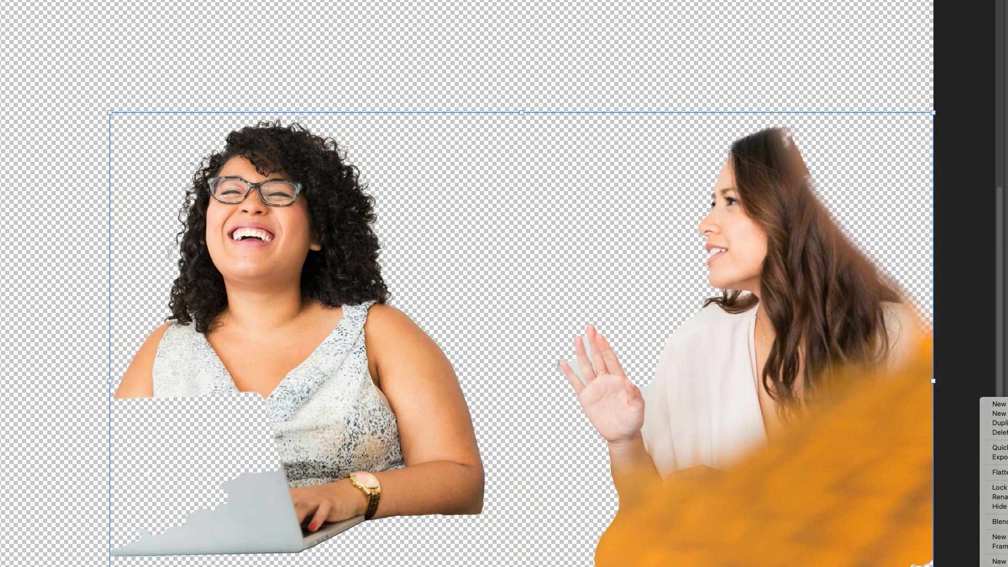
left_click(999, 447)
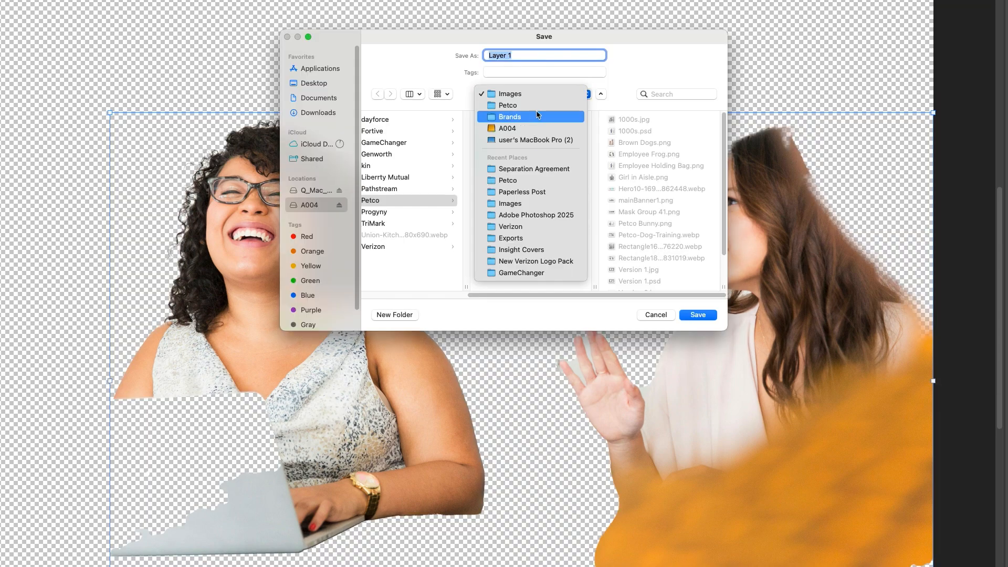
left_click(532, 177)
key("super+shift+n")
type("Imag")
key("Return")
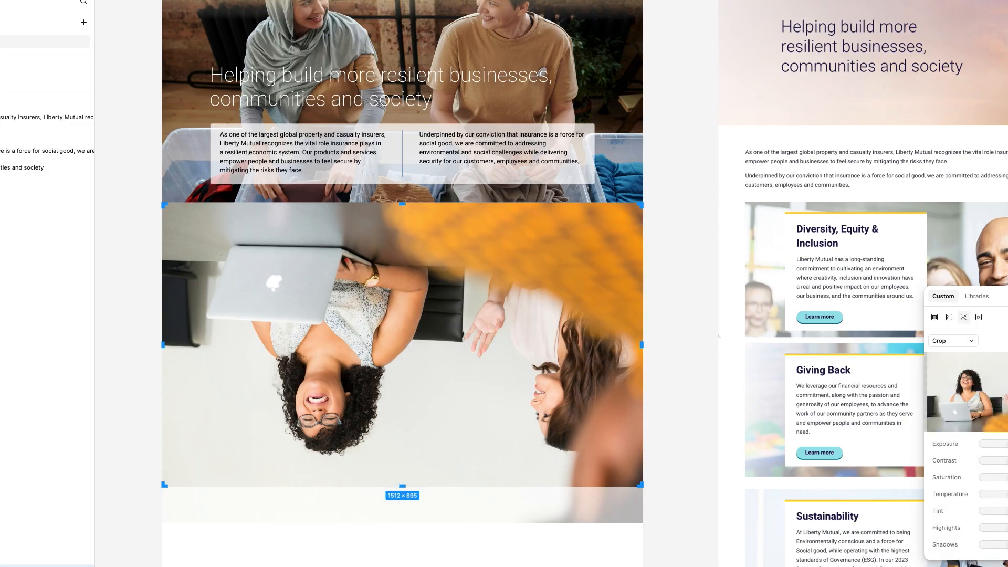
Back in Figma, flip the meeting photo upright with the laptop on the left side and adjust its crop.
key("shift+v")
key("shift+h")
key("Return")
left_click_drag(643, 345, 239, 345)
left_click_drag(460, 302, 424, 302)
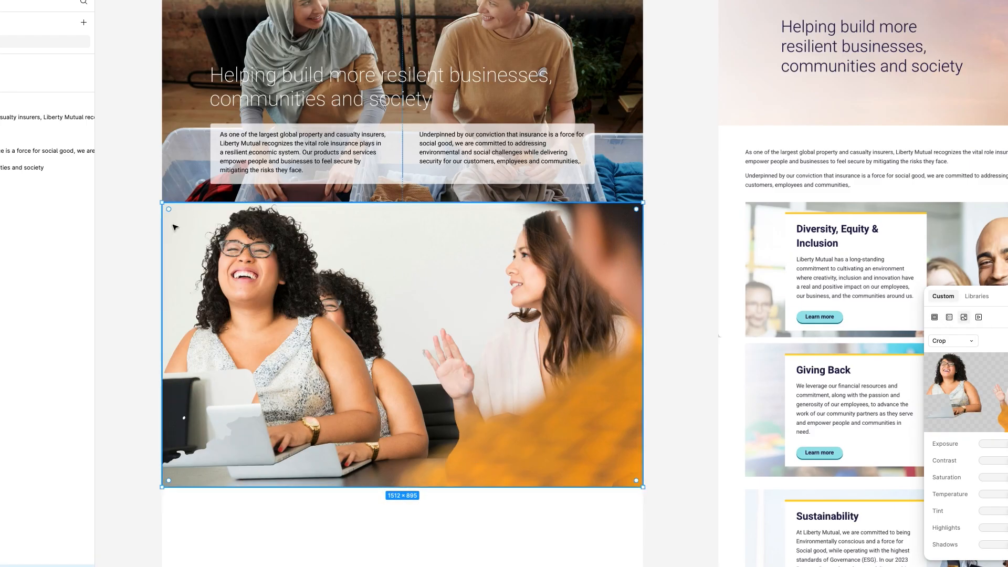
Scale and reposition the cut-out image over the meeting photo until both women align exactly with the picture underneath.
left_click_drag(249, 251, 271, 263)
left_click_drag(184, 216, 259, 270)
left_click_drag(344, 301, 334, 302)
left_click_drag(655, 535, 642, 528)
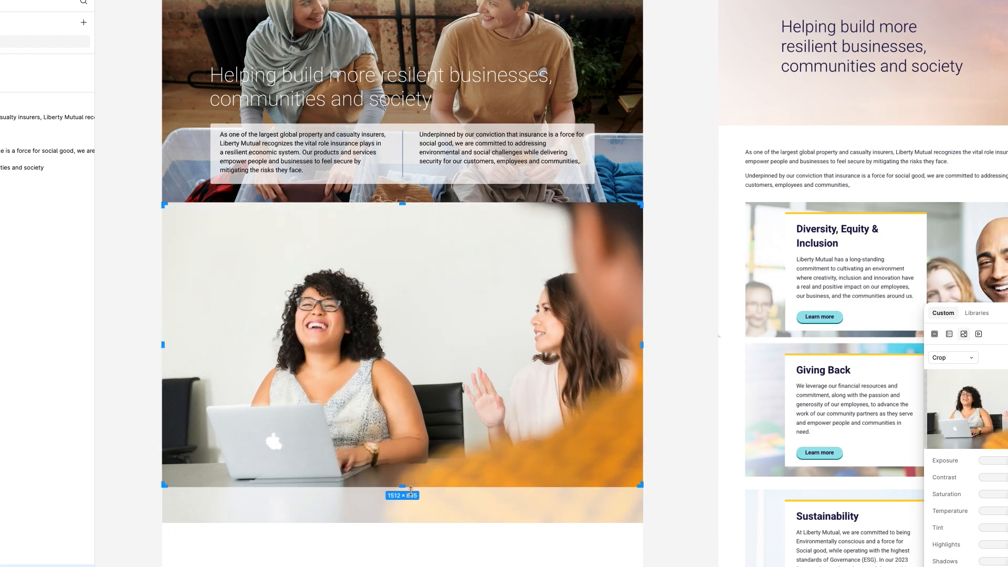
key("Return")
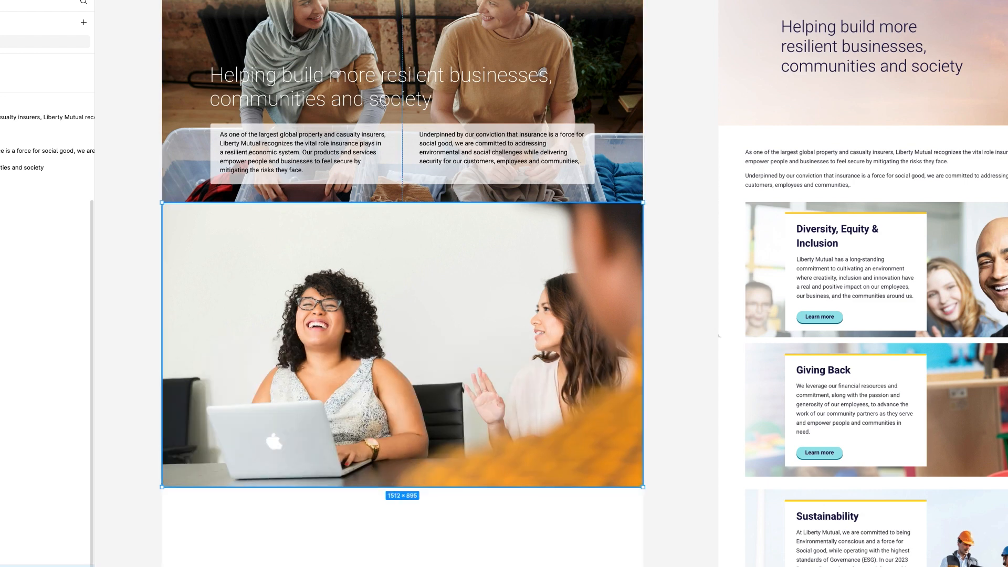
Crop the background meeting photo's top edge down to below the women's shoulders, leaving the cut-out heads above it.
left_click_drag(556, 281, 556, 501)
key("super+z")
left_click(84, 564)
left_click(84, 564)
key("Return")
left_click_drag(414, 203, 446, 354)
left_click(138, 219)
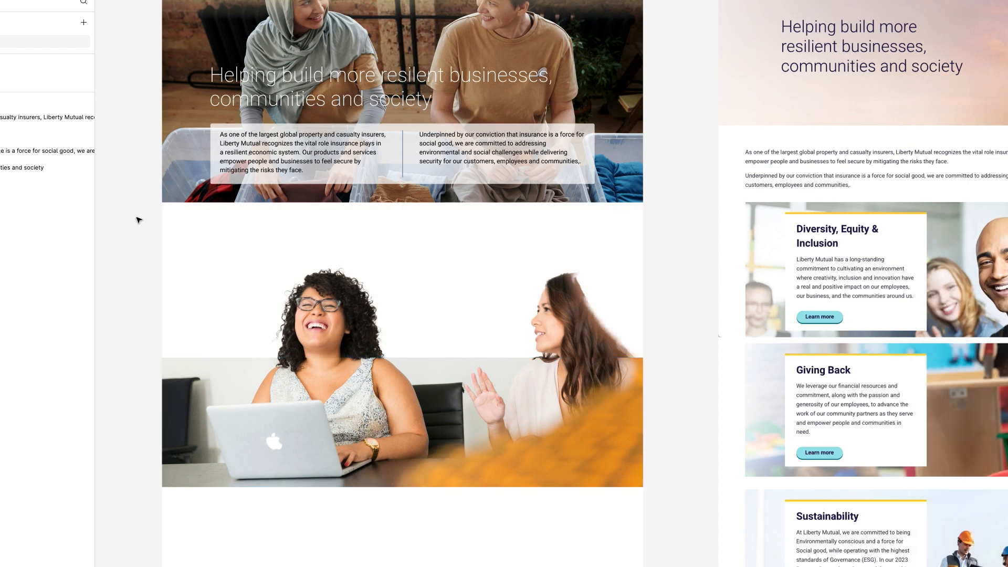
key("Return")
left_click_drag(410, 358, 410, 390)
Crop the cut-out layer from the right to 882 × 895 so only the laughing woman remains.
left_click(539, 376)
key("Return")
left_click_drag(643, 345, 444, 351)
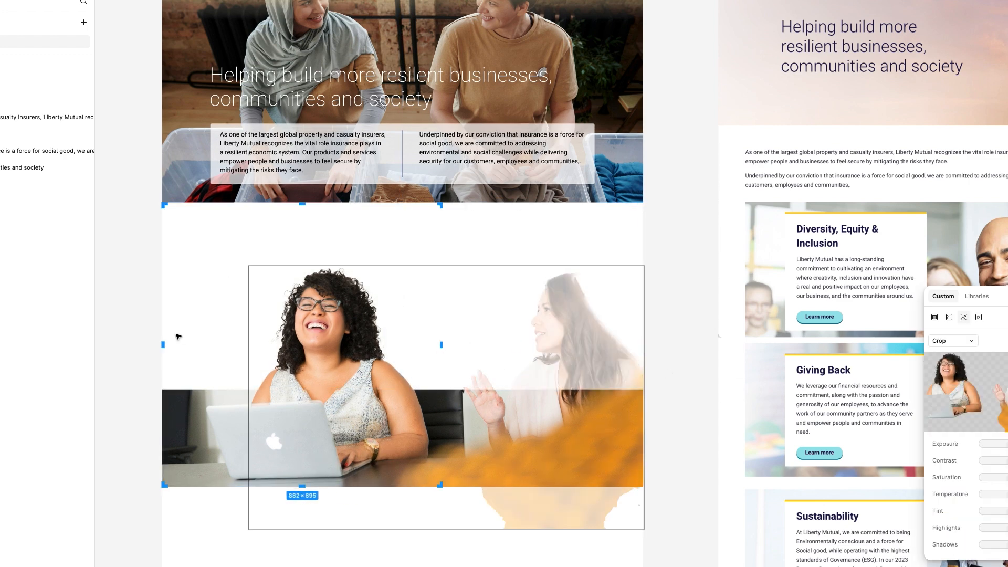
left_click(135, 336)
Crop the background meeting photo from the right to match the cut-out's narrower width.
left_click(546, 435)
key("Return")
left_click_drag(643, 437, 446, 436)
scroll(225, 468, "up", 1)
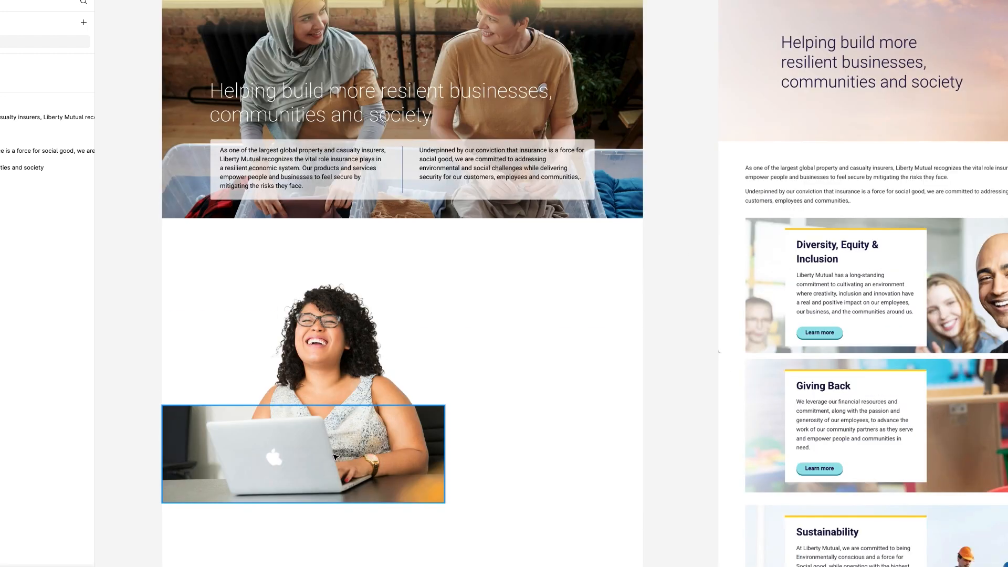
Shift the laughing woman's cut-out and background photo left against the page edge and scale both down together.
left_click(138, 441)
left_click_drag(294, 440, 263, 440)
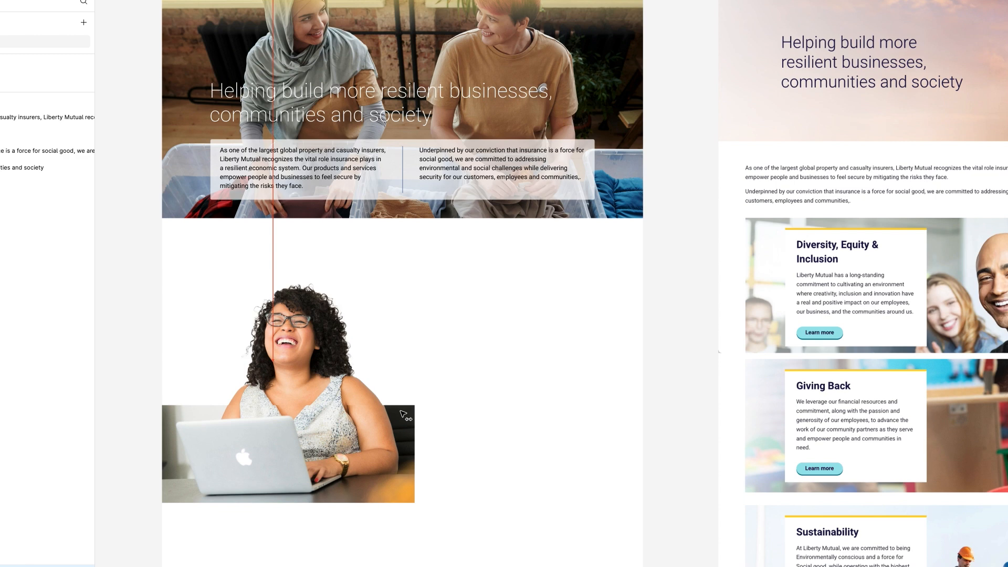
left_click(652, 321)
scroll(652, 321, "down", 1)
left_click(382, 414)
left_click_drag(415, 486, 358, 428)
left_click(462, 389)
mouse_move(288, 391)
left_mouse_down()
mouse_move(509, 388)
mouse_move(295, 383)
left_mouse_up()
key("ctrl+z")
left_click(268, 320, "shift")
Add a large, light "Diversity, Equity & Inclusion" heading beside the laughing woman's photo.
left_click(445, 376)
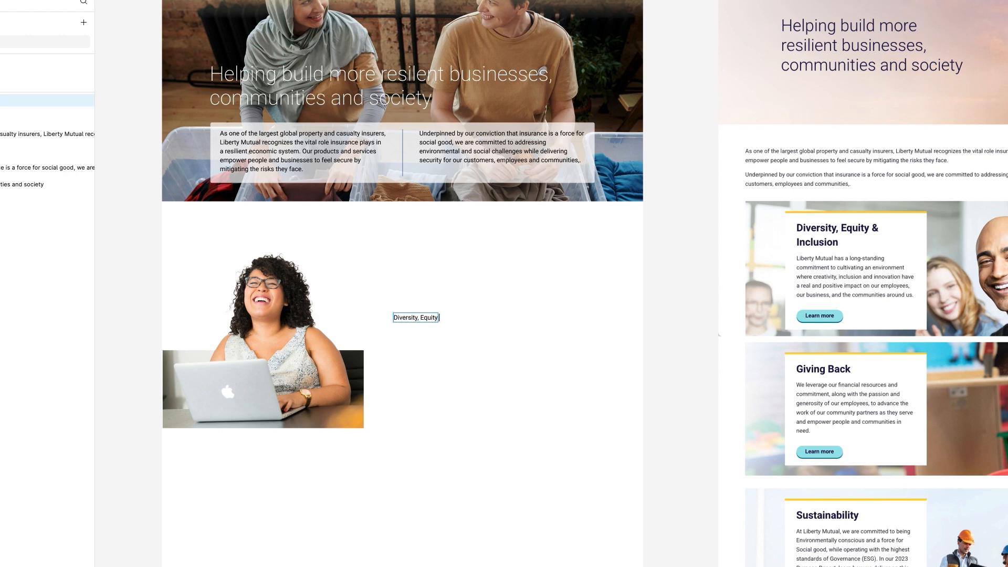
left_click_drag(609, 318, 386, 282)
left_click_drag(598, 281, 593, 254)
left_click_drag(598, 258, 598, 279)
left_click_drag(654, 270, 451, 273)
left_click_drag(414, 268, 588, 346)
left_click_drag(347, 320, 375, 321)
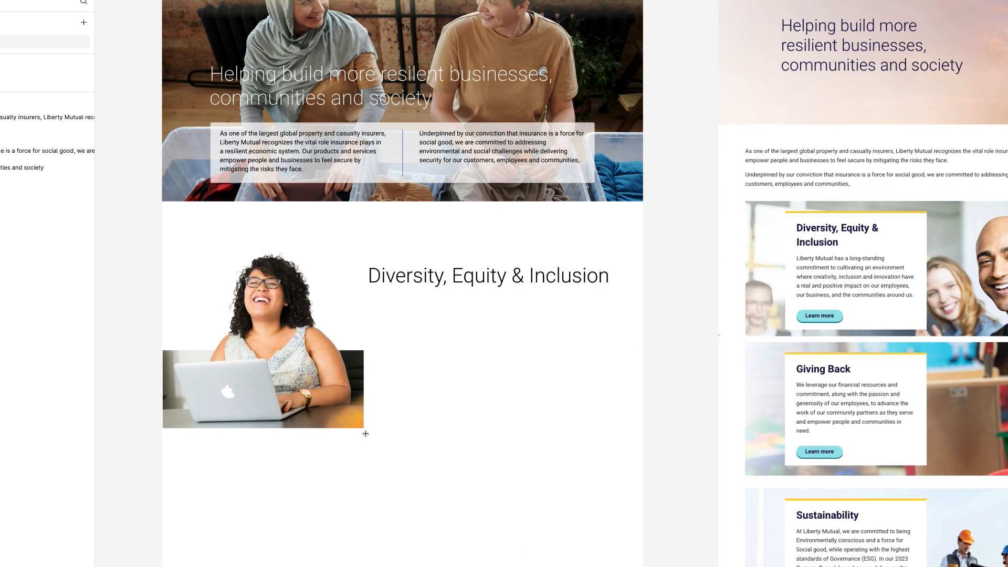
Place a yellow rectangle of about 631 × 714 behind the laughing woman's cut-out and photo, reaching up to the hero.
left_click_drag(364, 428, 163, 204)
key("super+[")
key("super+[")
key("super+[")
key("super+[")
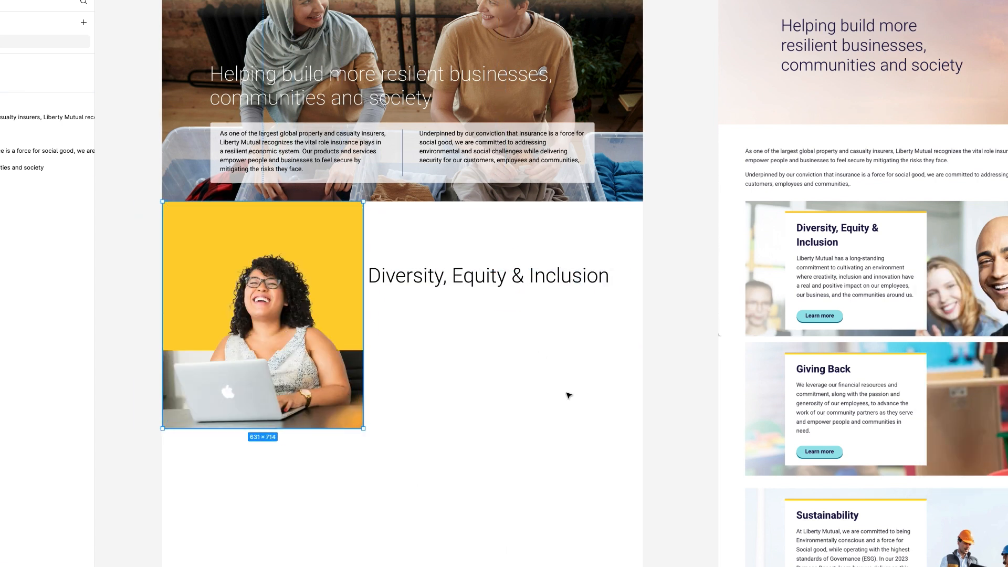
Copy the Diversity, Equity & Inclusion paragraph from the Liberty Mutual web page and place it as body text below the matching heading.
scroll(456, 412, "up", 3)
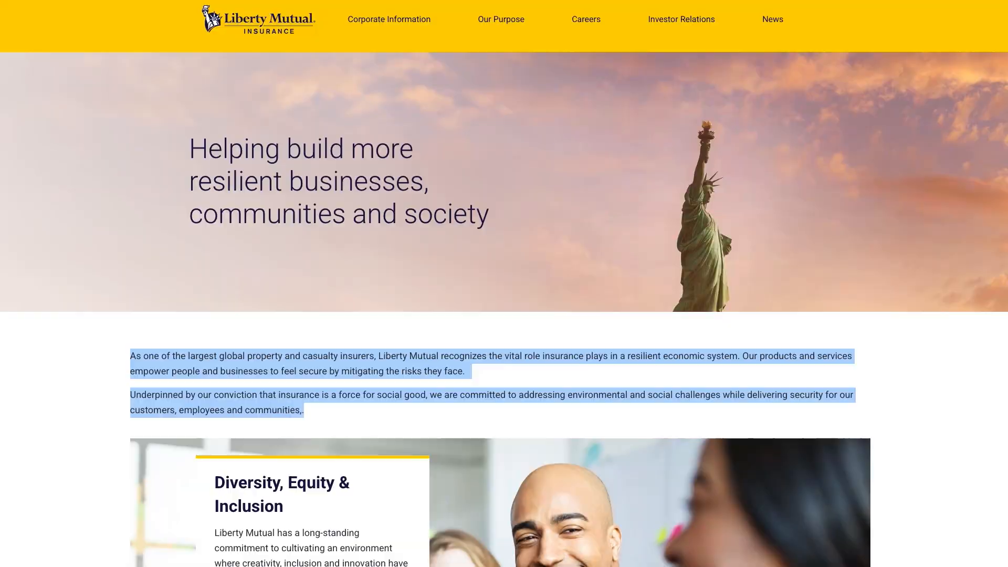
scroll(503, 315, "down", 4)
left_click_drag(407, 363, 213, 306)
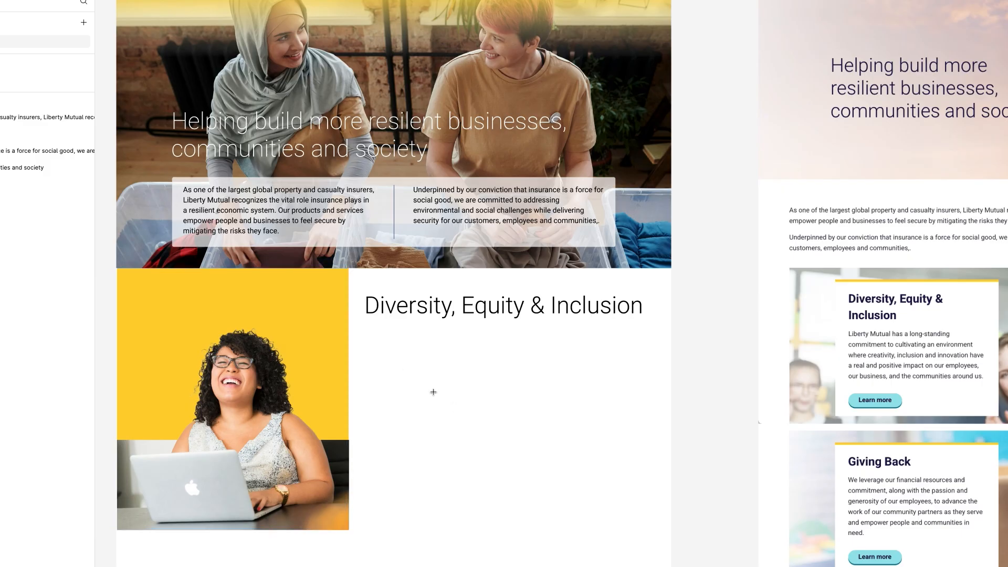
type("Liberty Mutual has a long-standing commitment to cultivating an environment where creativity, inclusion and innovation have a real and positive impact on our employees, our business, and the communities around us.")
key("Escape")
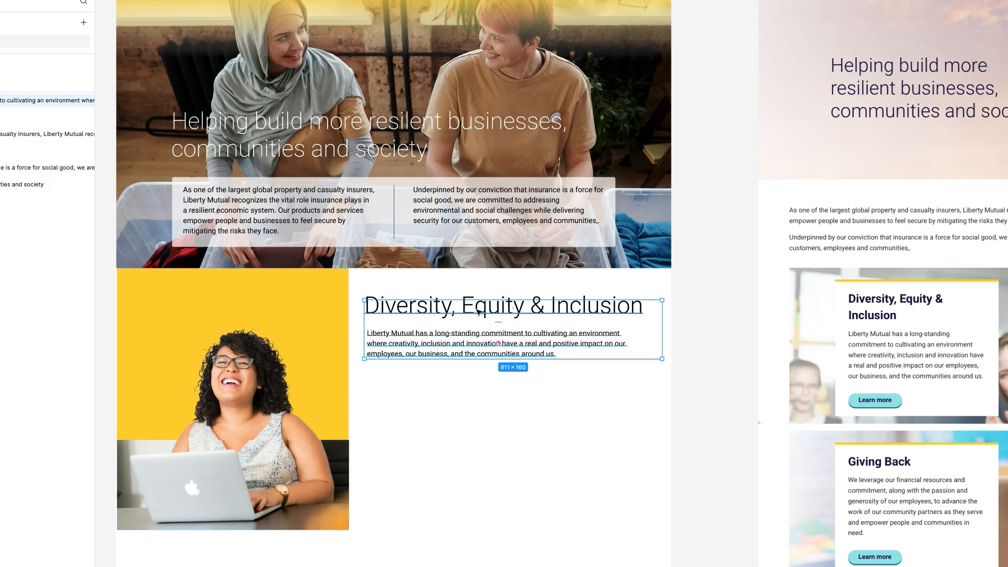
left_click_drag(478, 313, 479, 473)
Shorten the yellow rectangle from its top edge so the woman's head rises above it, and position the section with white space below the hero.
left_click_drag(688, 504, 315, 273)
left_click_drag(315, 419, 315, 333)
left_click(409, 549)
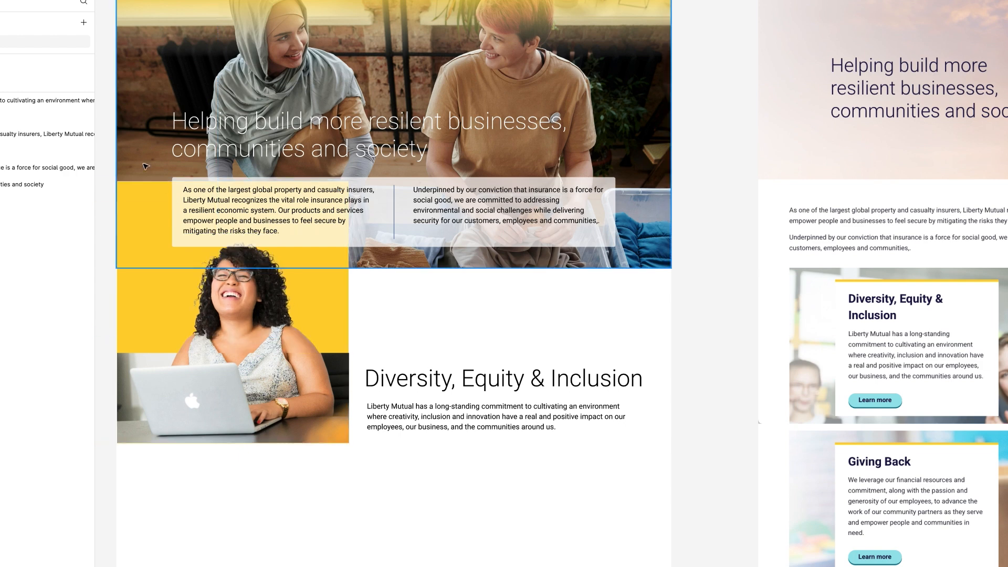
left_click_drag(232, 181, 232, 268)
left_click_drag(106, 332, 513, 434)
left_click(513, 434)
left_click_drag(503, 363, 503, 365)
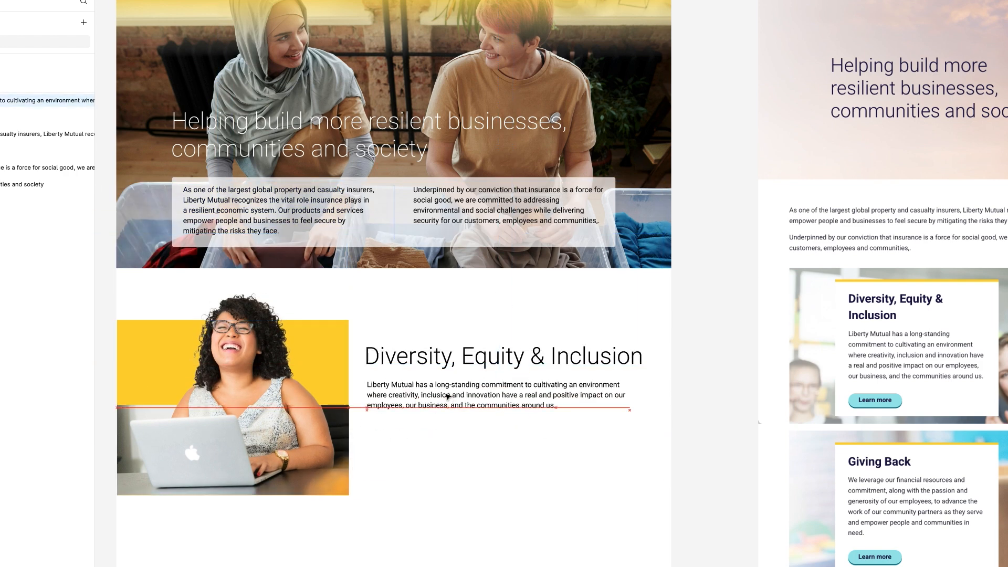
scroll(688, 440, "down", 2)
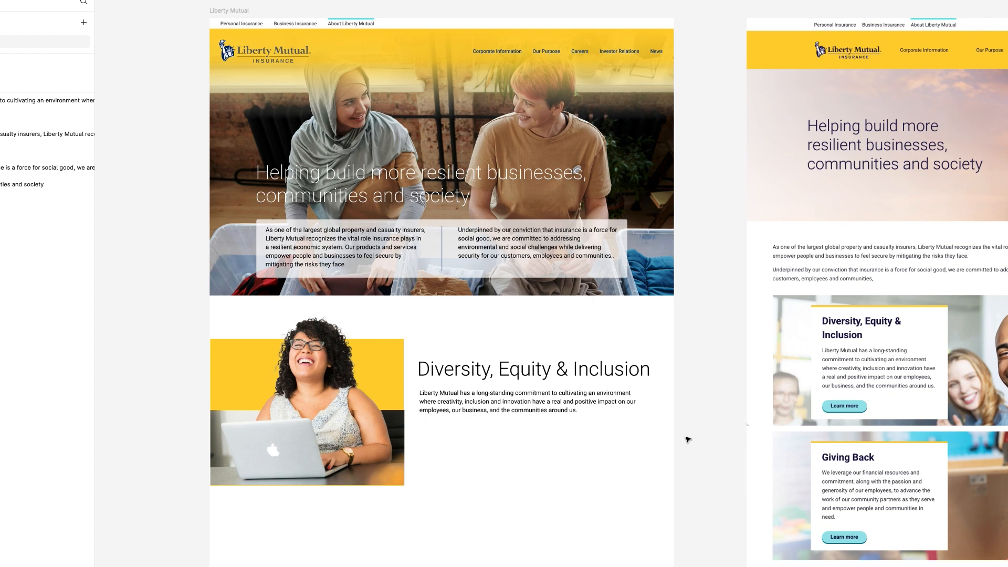
Crop the left edges of the cut-out and background photo, and align the section's left side with the intro panel.
double_click(225, 365)
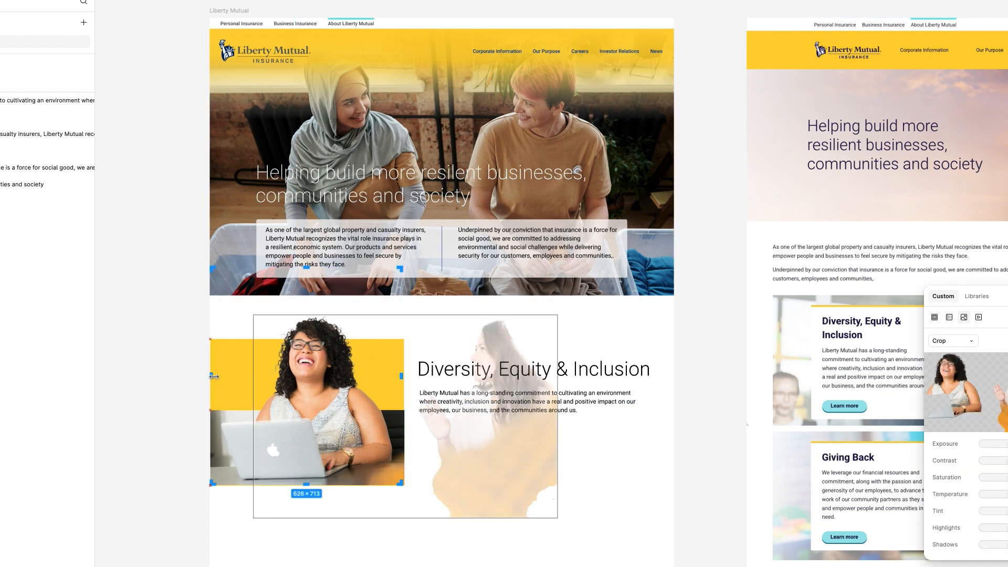
left_click(216, 376)
left_click(215, 446)
double_click(215, 448)
left_click_drag(210, 448, 214, 448)
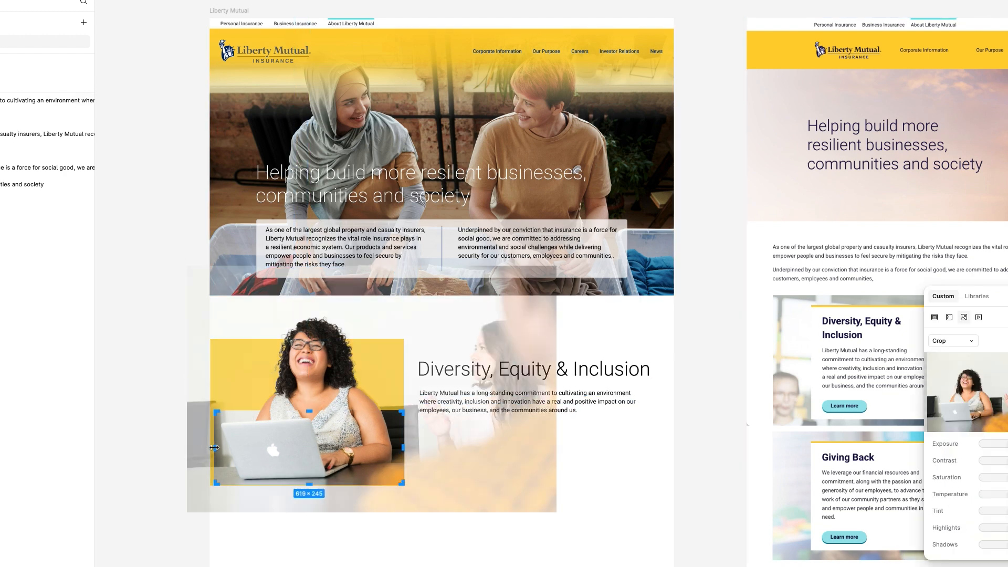
left_click(409, 375)
left_click_drag(269, 434, 310, 435)
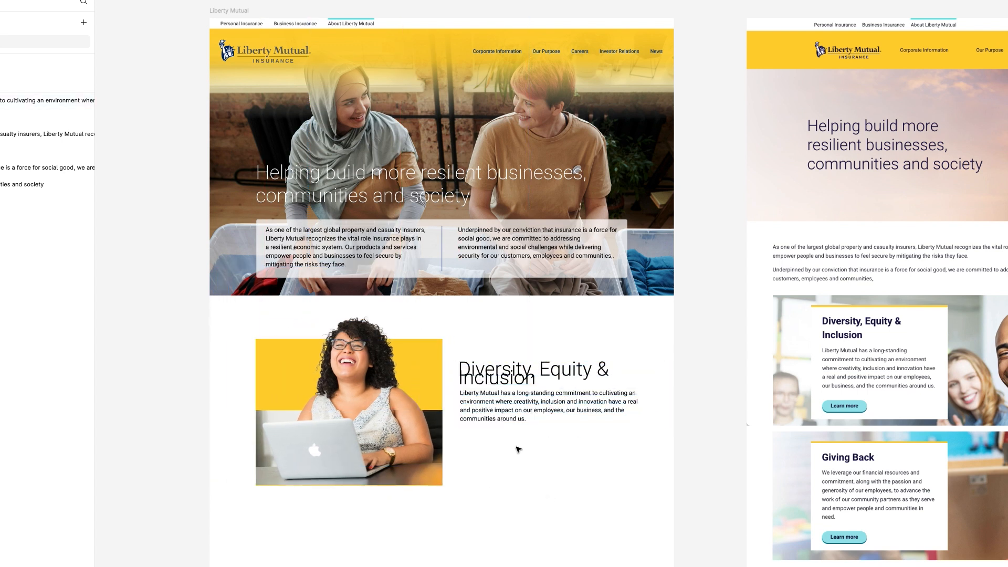
Move the Diversity paragraph down and adjust the heading so its two lines sit clear above the paragraph.
left_click_drag(504, 405, 504, 428)
left_click(504, 371)
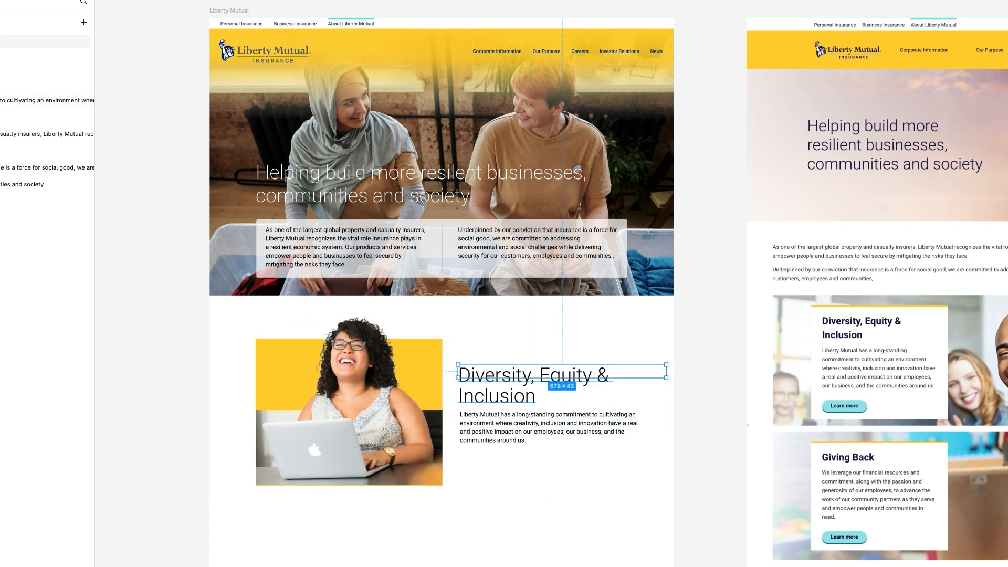
scroll(558, 508, "up", 2)
scroll(558, 508, "down", 2)
scroll(558, 507, "up", 2)
scroll(559, 507, "down", 2)
Duplicate the section below itself with the heading "Giving Back" and its matching paragraph, and narrow the Diversity paragraph's text box.
scroll(560, 506, "down", 3)
left_click(533, 310)
key("ctrl+d")
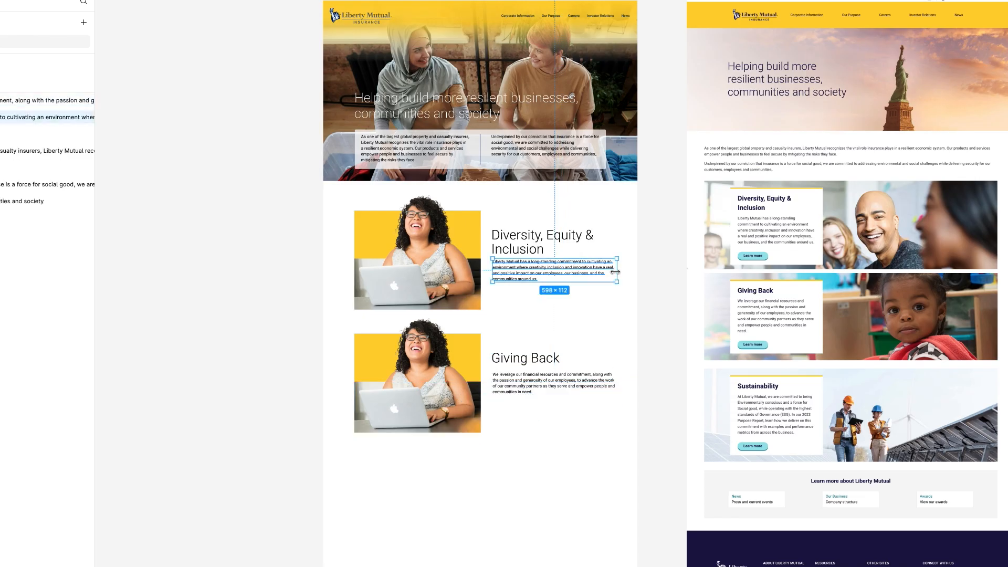
left_click_drag(614, 272, 607, 271)
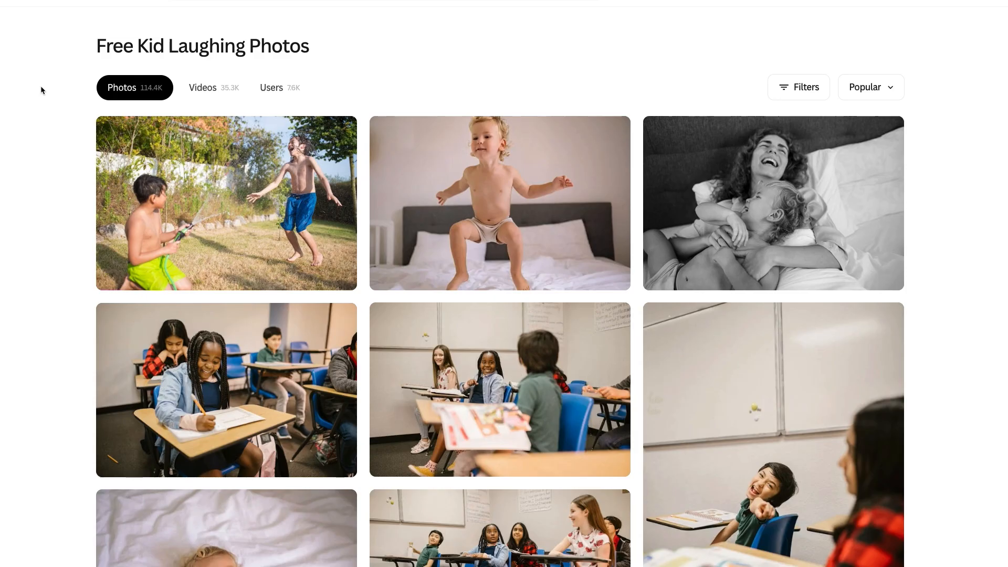
Browse the stock photo site's "kid laughing" and "adoption" results for a picture suited to the Giving Back section.
scroll(86, 234, "down", 15)
scroll(88, 237, "down", 20)
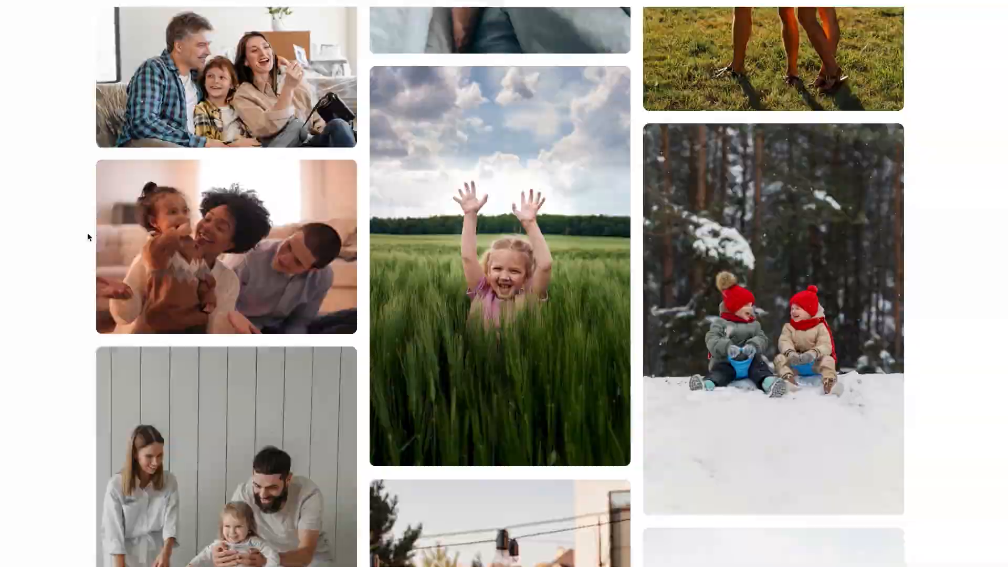
scroll(89, 237, "down", 20)
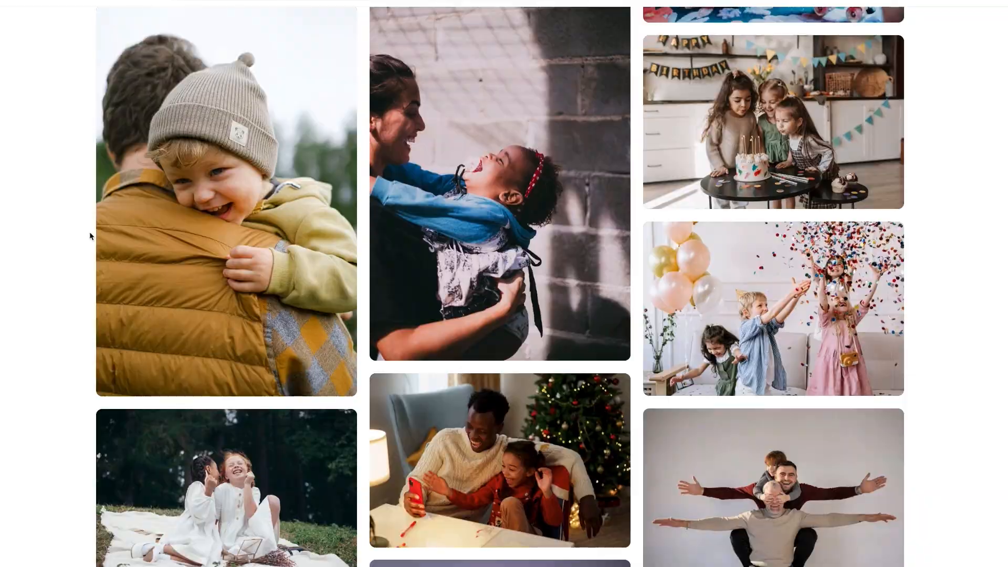
scroll(91, 233, "down", 5)
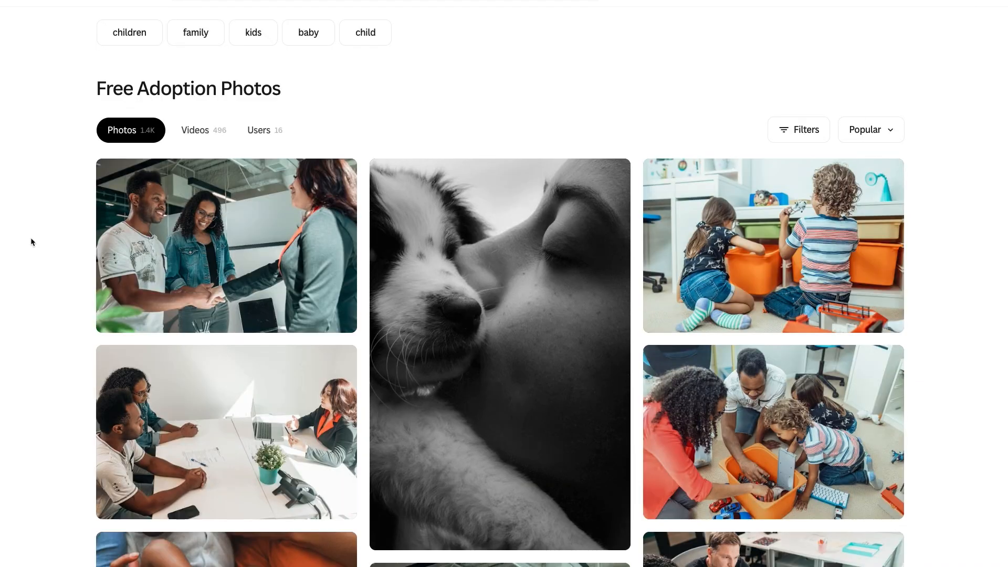
scroll(33, 237, "down", 15)
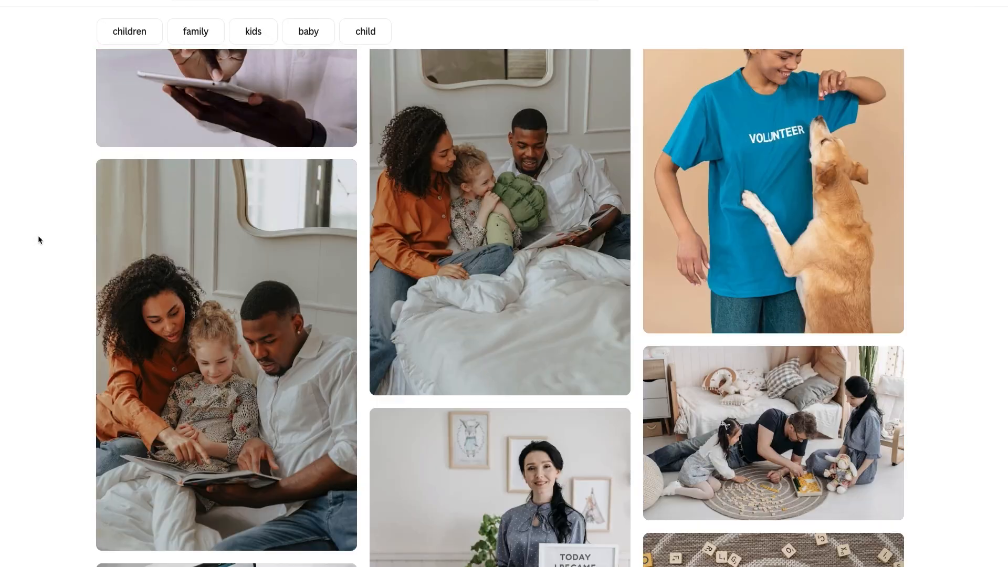
scroll(39, 235, "down", 20)
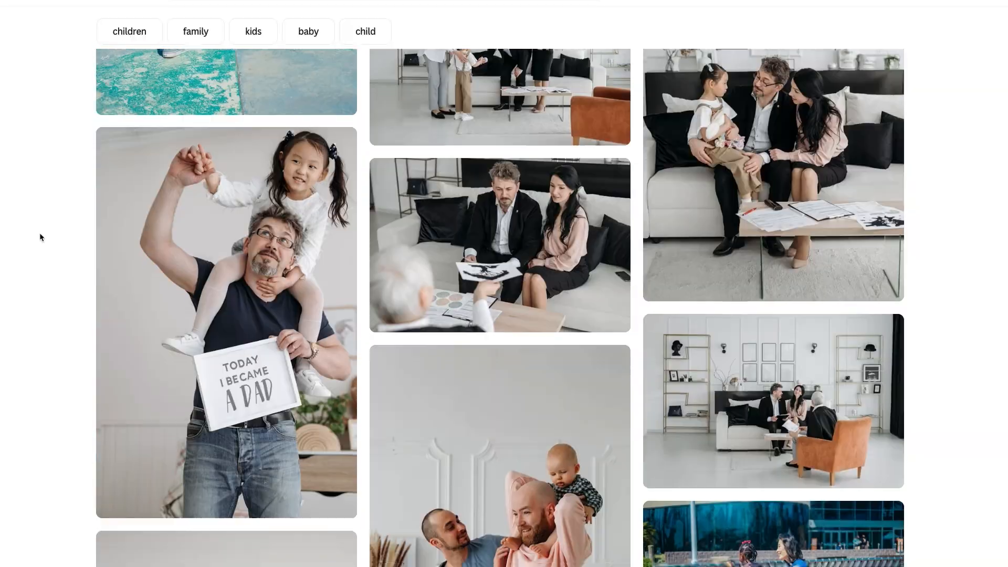
scroll(41, 238, "down", 20)
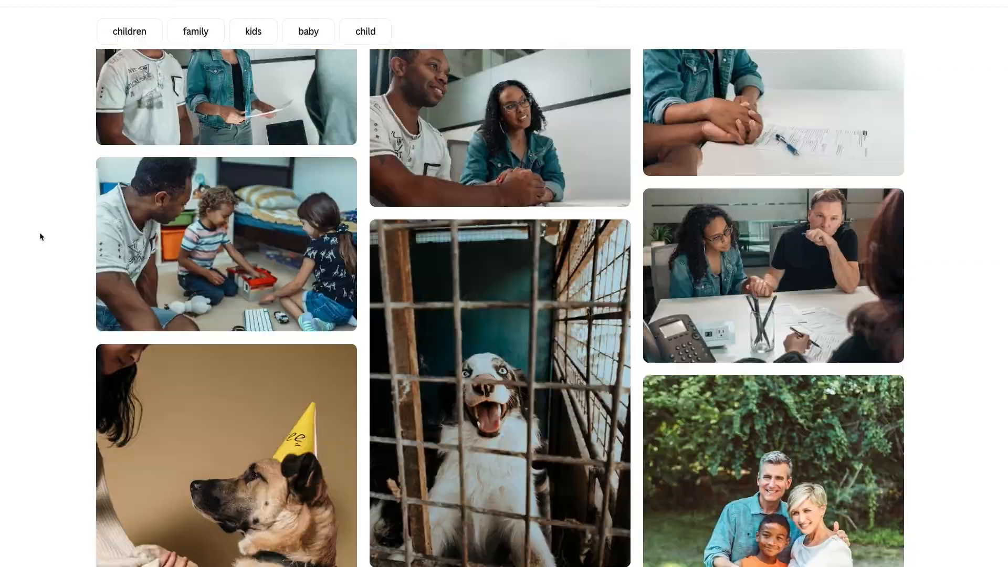
scroll(40, 237, "down", 20)
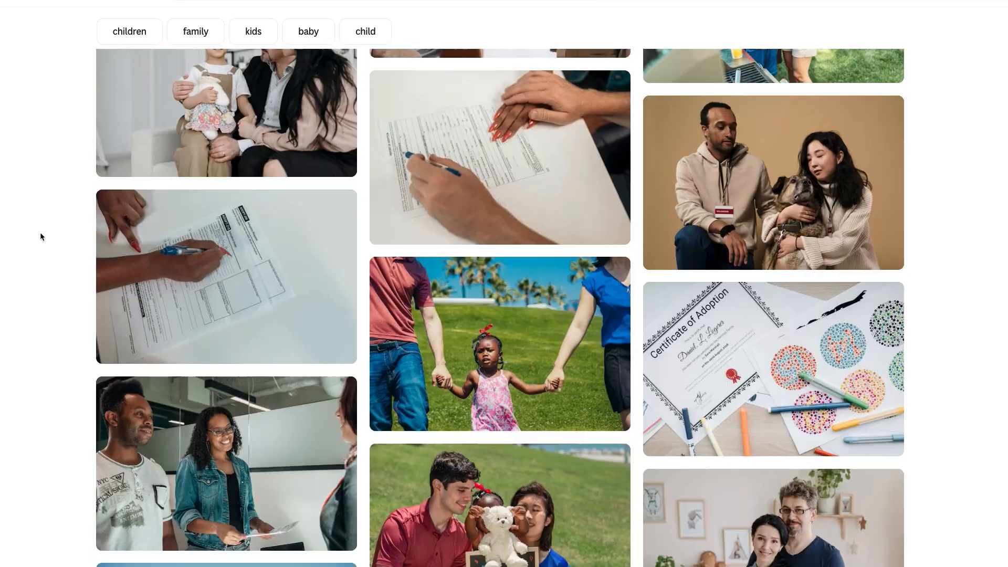
scroll(40, 236, "down", 10)
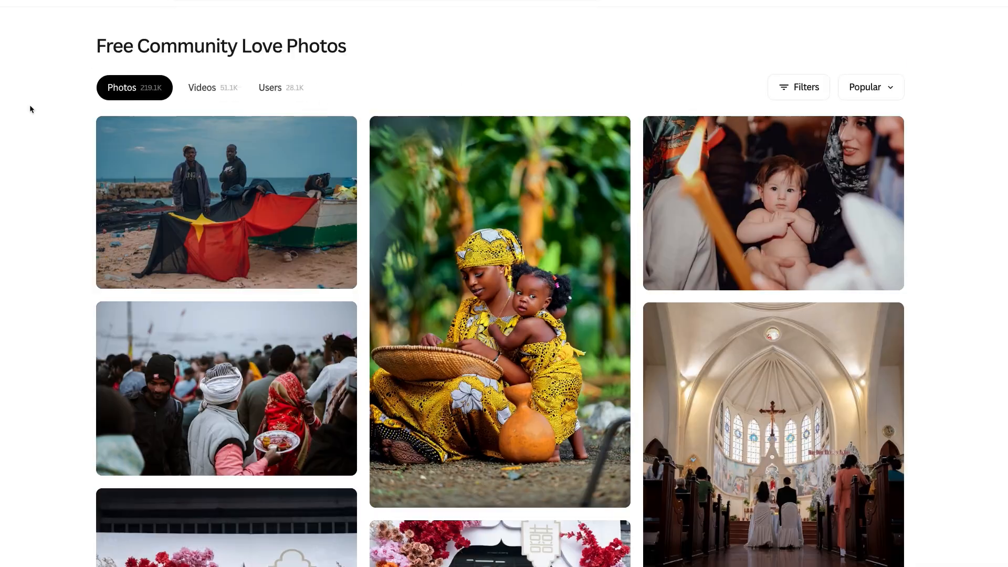
Examine the "community love" stock photos for a picture that suits the Giving Back section.
scroll(29, 105, "down", 10)
scroll(79, 130, "down", 20)
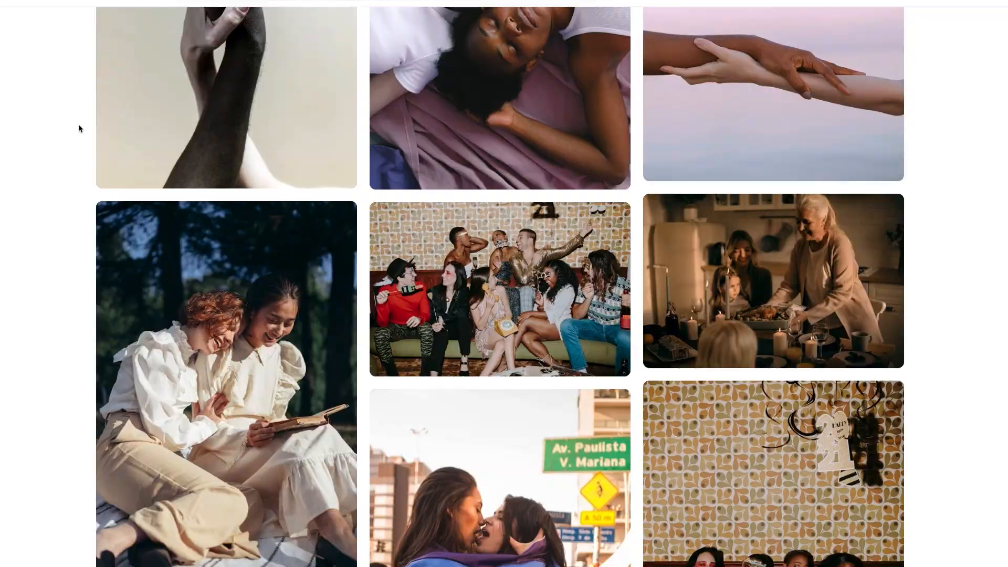
scroll(79, 128, "down", 20)
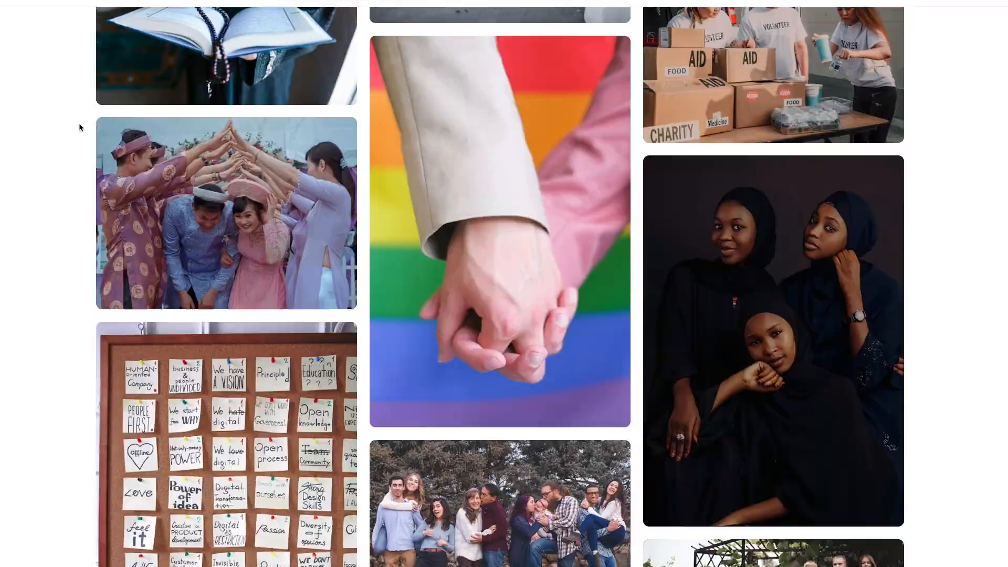
scroll(80, 126, "down", 20)
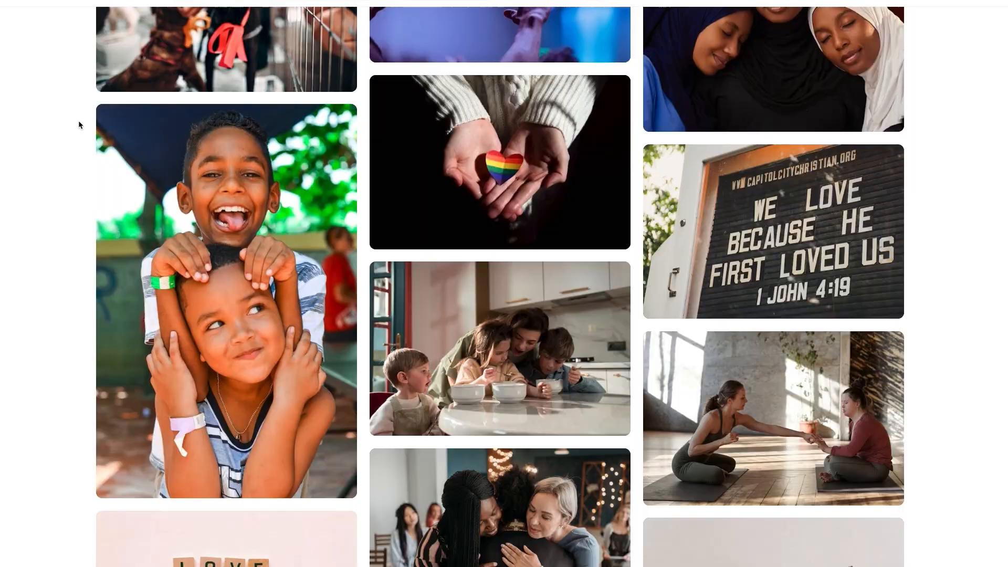
scroll(79, 124, "down", 20)
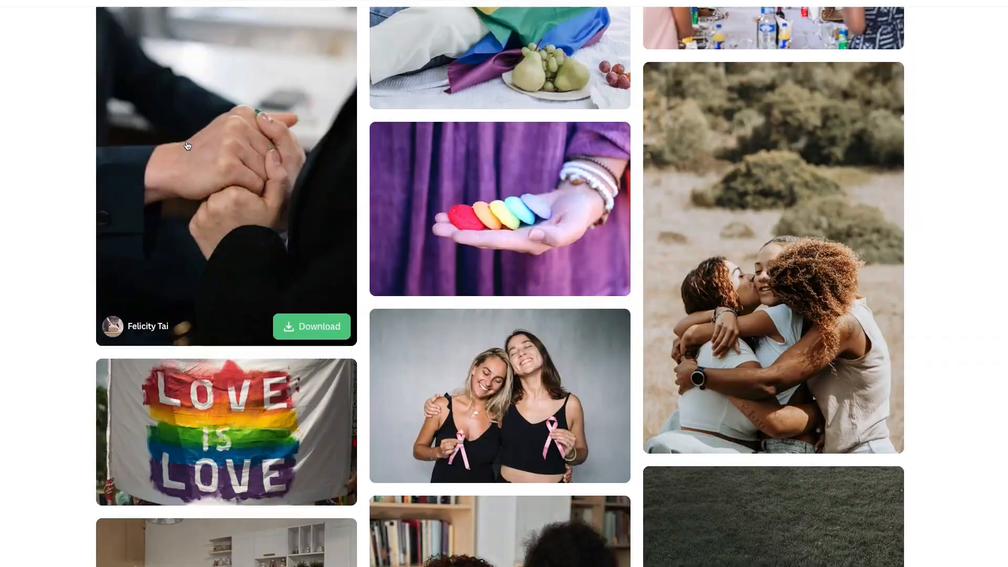
scroll(210, 5, "down", 10)
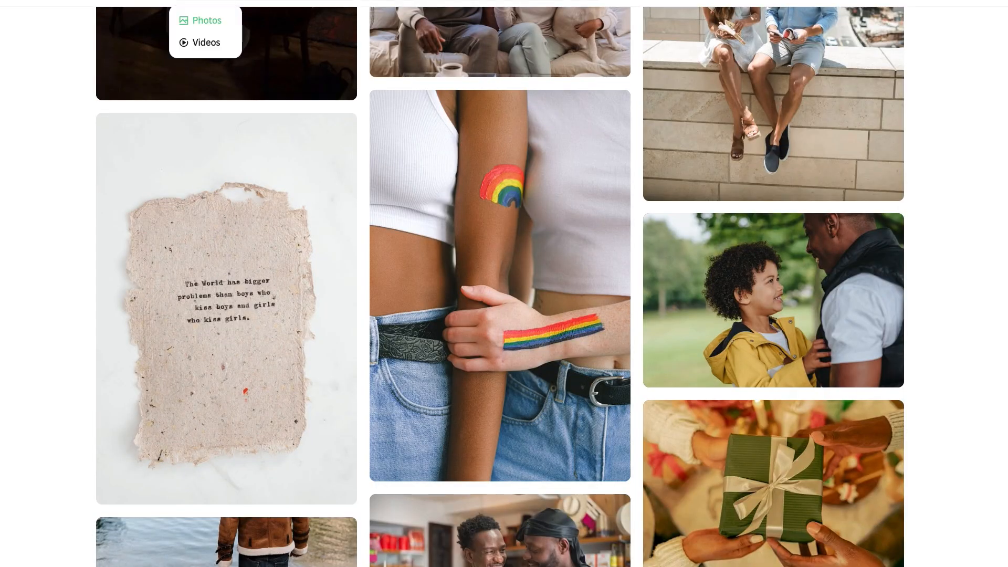
Search the stock photos for "kid love" and "black kid love" and look through the results for a Giving Back picture.
left_click(210, 5)
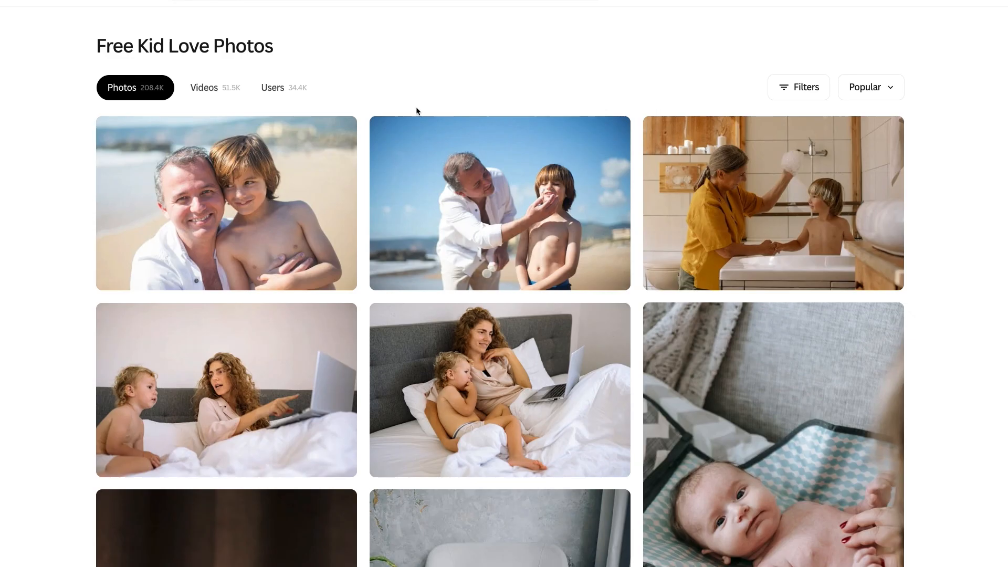
scroll(416, 108, "down", 10)
left_click(210, 5)
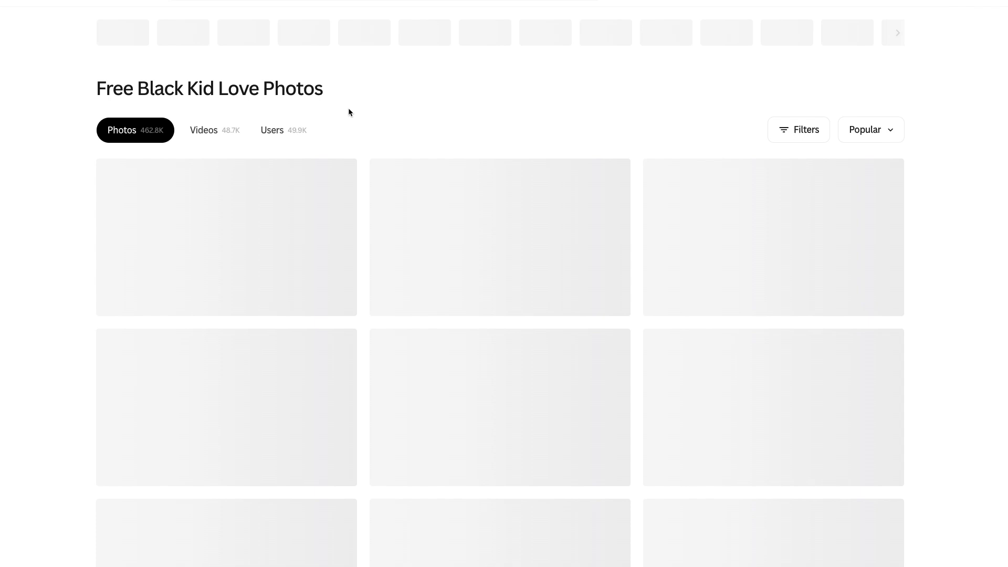
scroll(358, 109, "down", 10)
scroll(360, 109, "down", 20)
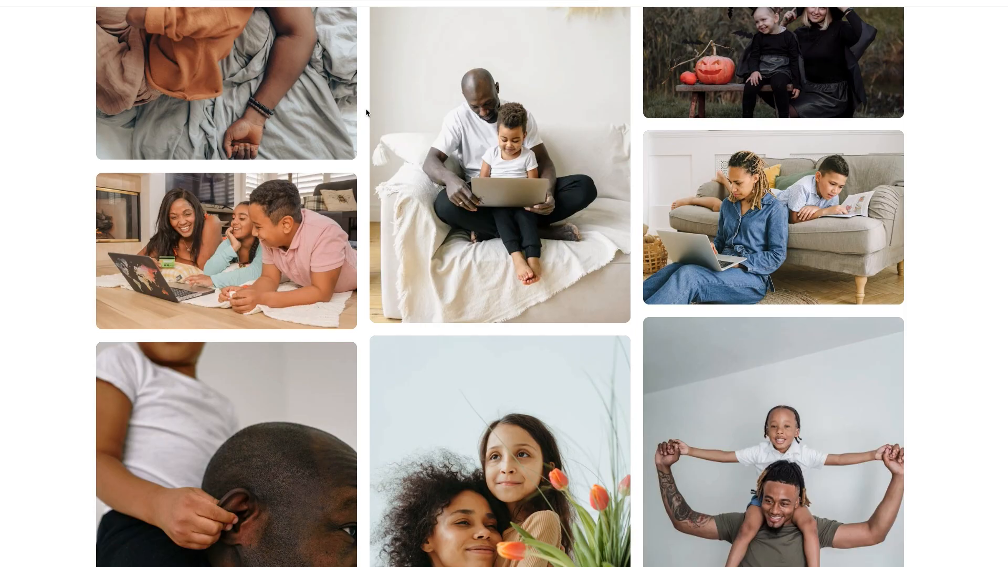
scroll(366, 108, "down", 20)
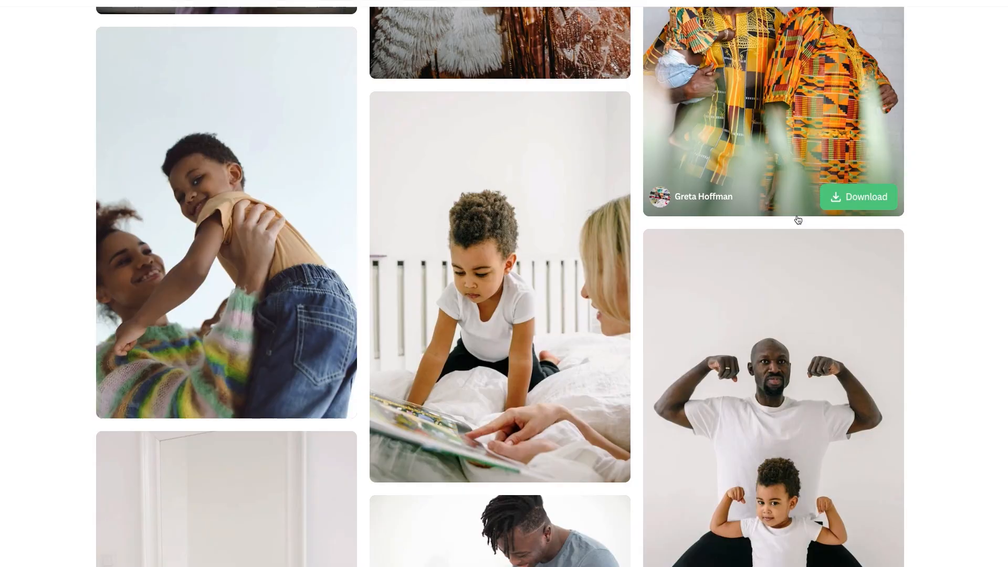
scroll(798, 219, "down", 20)
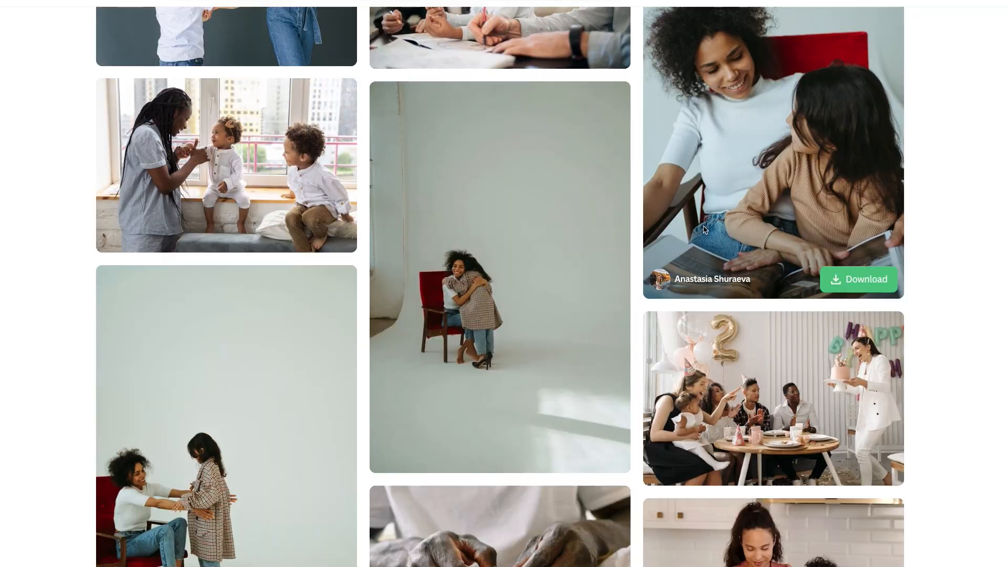
scroll(705, 230, "down", 15)
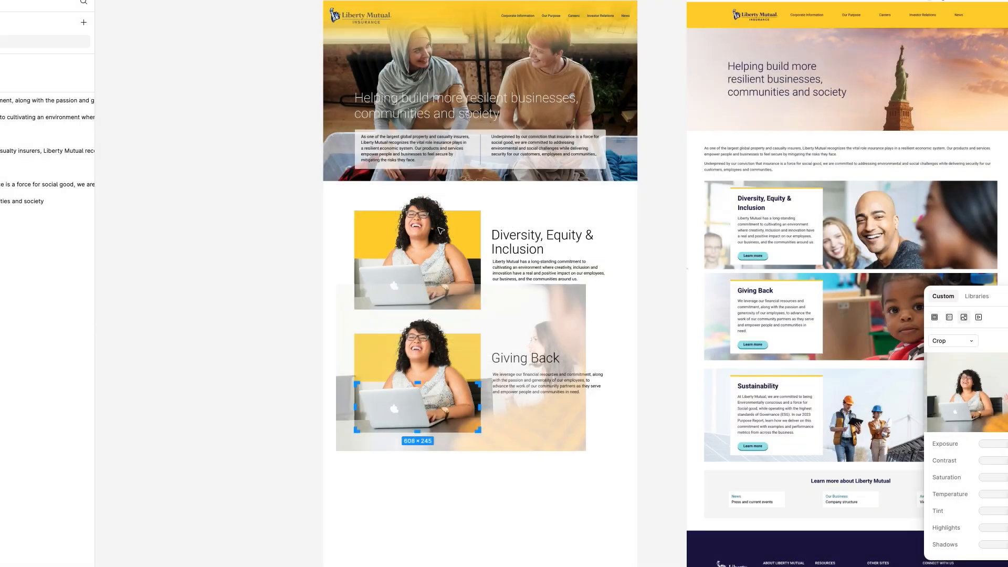
In Photoshop, copy the selected mother and baby to a new layer and save the cut-out as "Giving Back 1".
left_click(503, 475)
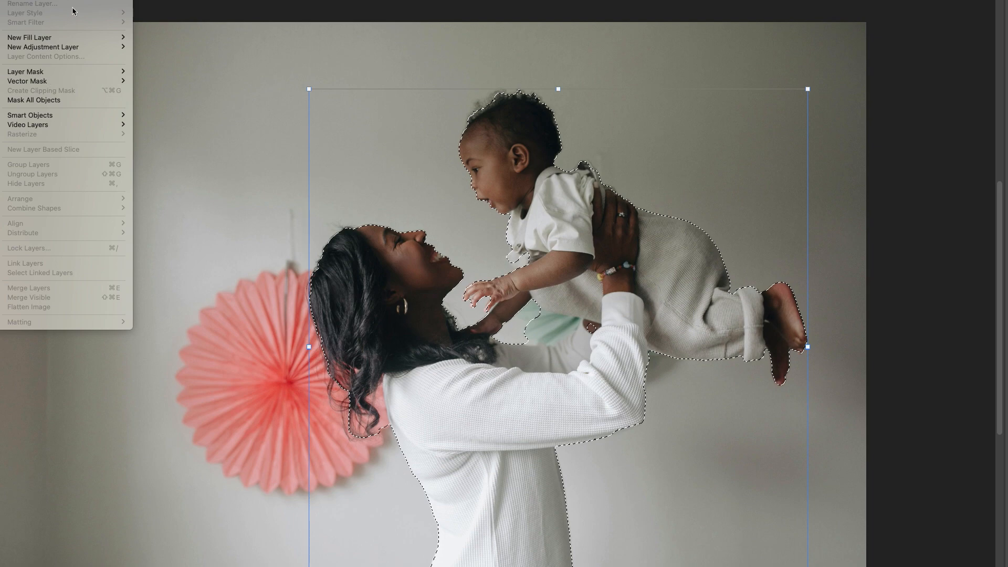
left_click(198, 19)
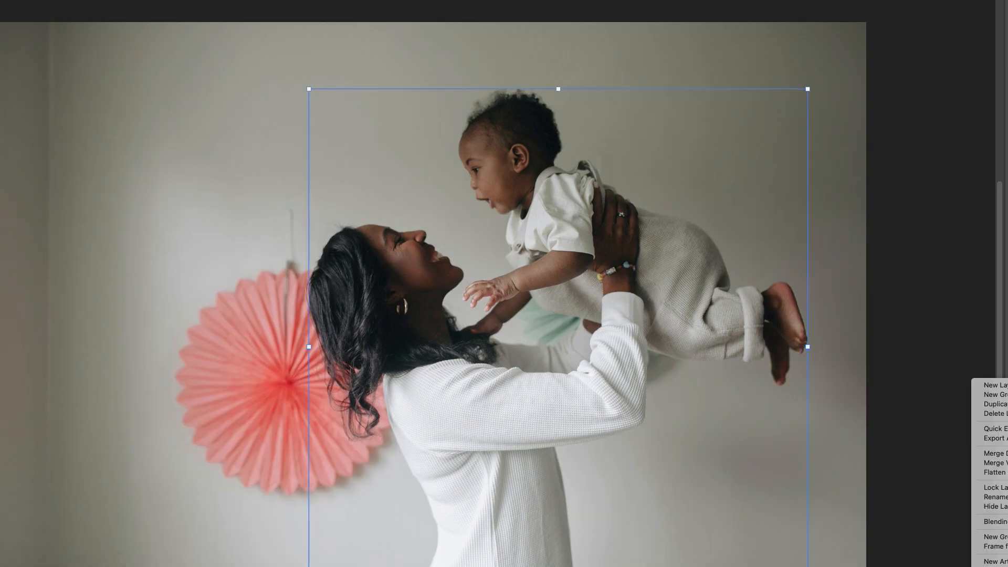
key("super+shift+s")
type("Giving B")
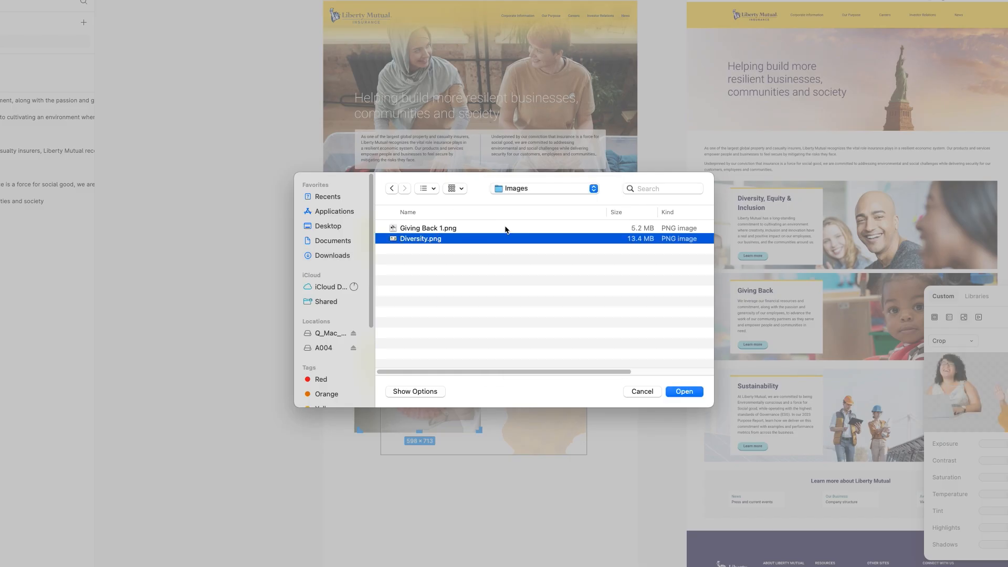
In Figma, load "Giving Back 1.png" into the Giving Back cut-out and position the original photo in the base picture's crop.
left_click(684, 391)
left_click_drag(453, 456, 454, 518)
left_click_drag(459, 474, 499, 422)
left_click_drag(624, 267, 605, 277)
left_click(412, 423)
left_click_drag(454, 411, 391, 412)
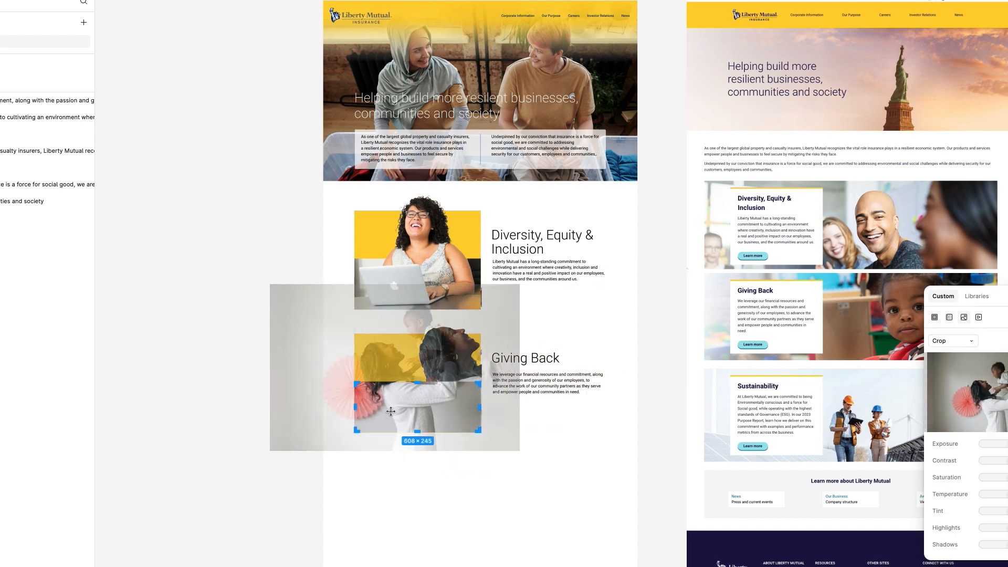
left_click(611, 361)
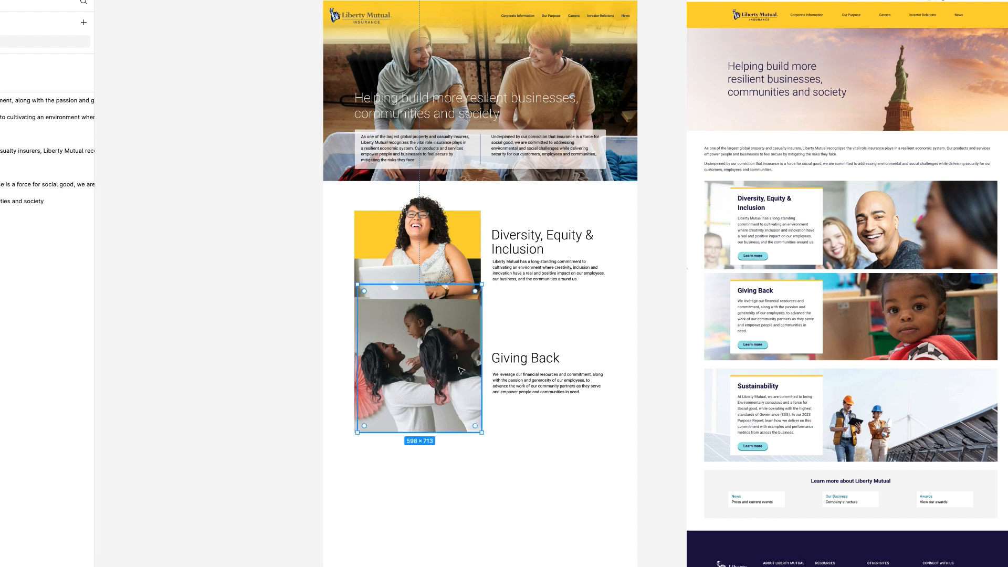
Resize and nudge the mother-and-baby cut-out until it lines up with the original photo beneath it.
double_click(400, 362)
left_click_drag(418, 362, 516, 303)
scroll(418, 359, "up", 10)
left_click_drag(418, 358, 428, 348)
left_click_drag(902, 72, 876, 81)
key("shift+Left")
left_click_drag(894, 226, 865, 233)
key("Up")
key("Right")
key("Right")
key("Right")
key("Right")
left_click_drag(866, 82, 868, 81)
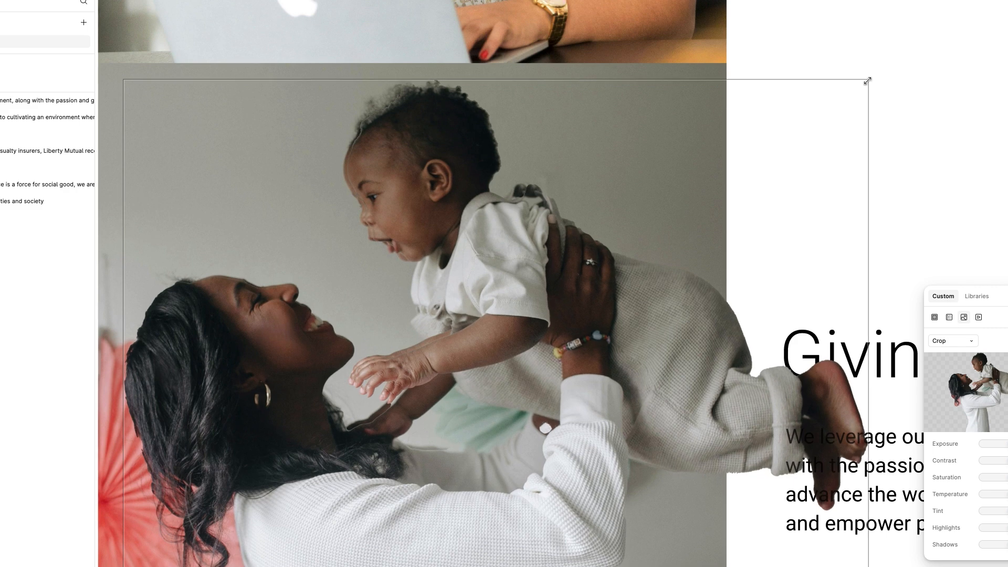
scroll(774, 166, "down", 5)
left_click(266, 148)
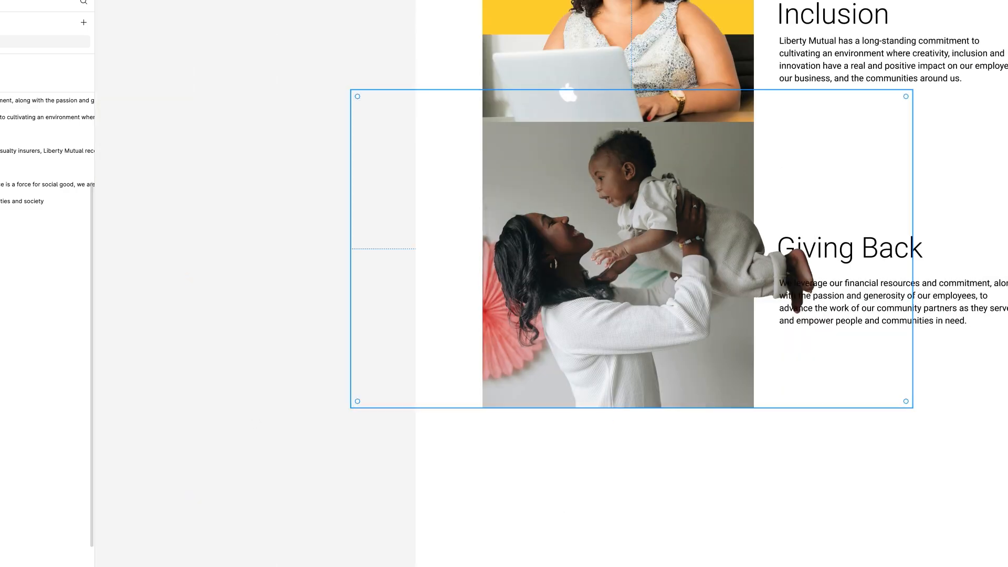
Crop the Giving Back base photo from its upper edge to about 608 × 217 px, uncovering the yellow backing.
key("Return")
left_click_drag(619, 123, 618, 269)
key("Return")
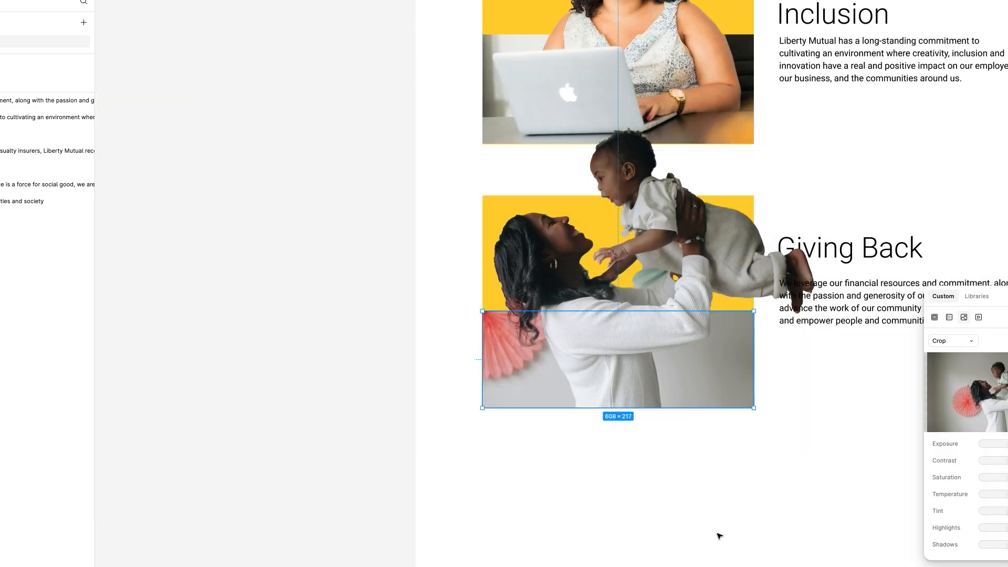
left_click(496, 269)
Crop the mother-and-baby cut-out's right side to the edge of the yellow backing so it clears the Giving Back text.
scroll(949, 289, "up", 2)
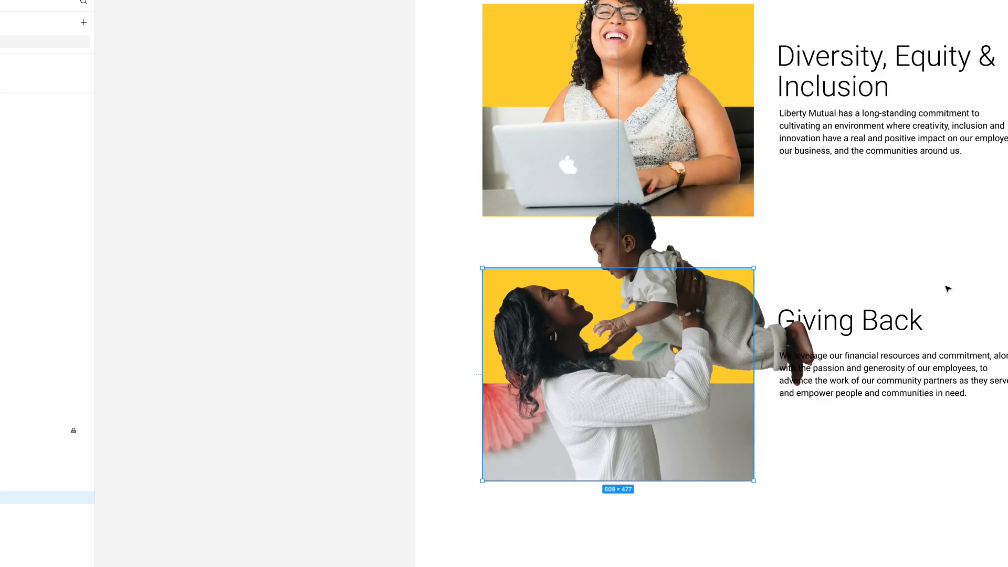
double_click(631, 231)
scroll(913, 326, "right", 1)
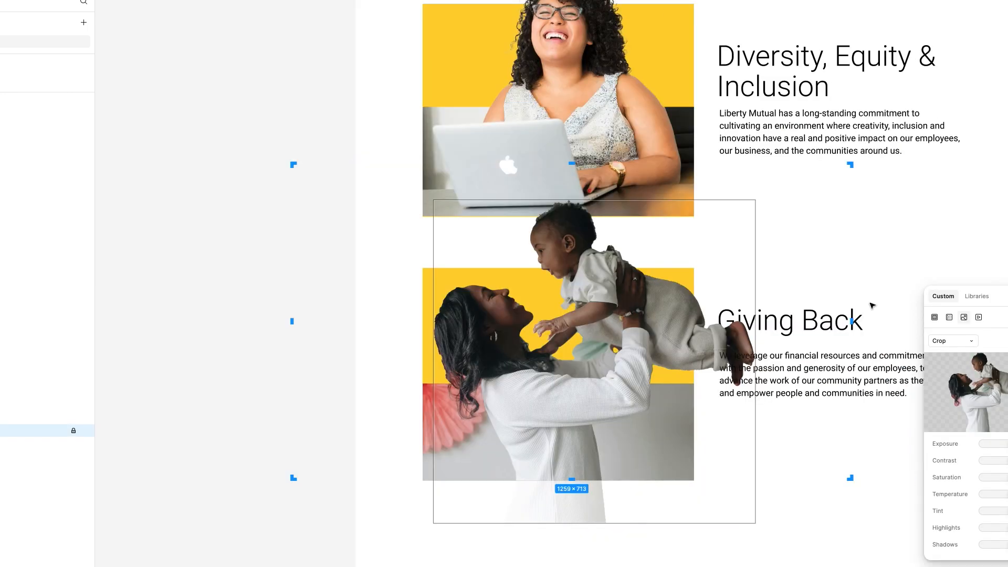
left_click(873, 306)
left_click(72, 431)
key("Return")
left_click_drag(696, 325, 693, 324)
left_click(198, 464)
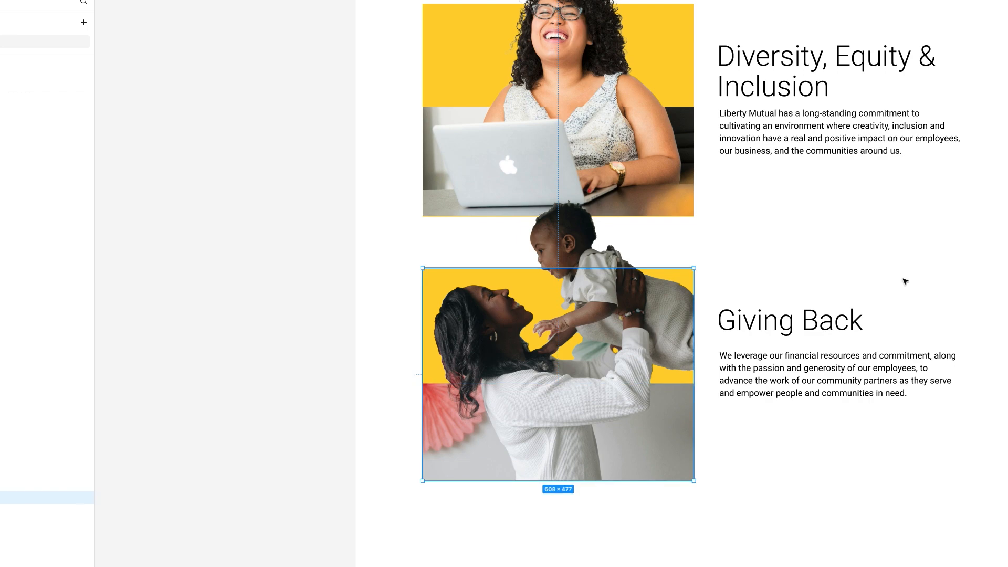
Fill the Giving Back backing rectangle with dark blue and move the whole picture further below the Diversity section.
left_click(944, 370)
left_click(47, 430)
left_click(47, 447, "super")
left_click(47, 498, "super")
key("shift+Down")
key("shift+Down")
key("shift+Down")
key("shift+Down")
key("shift+Down")
left_click(883, 476)
scroll(882, 476, "down", 5)
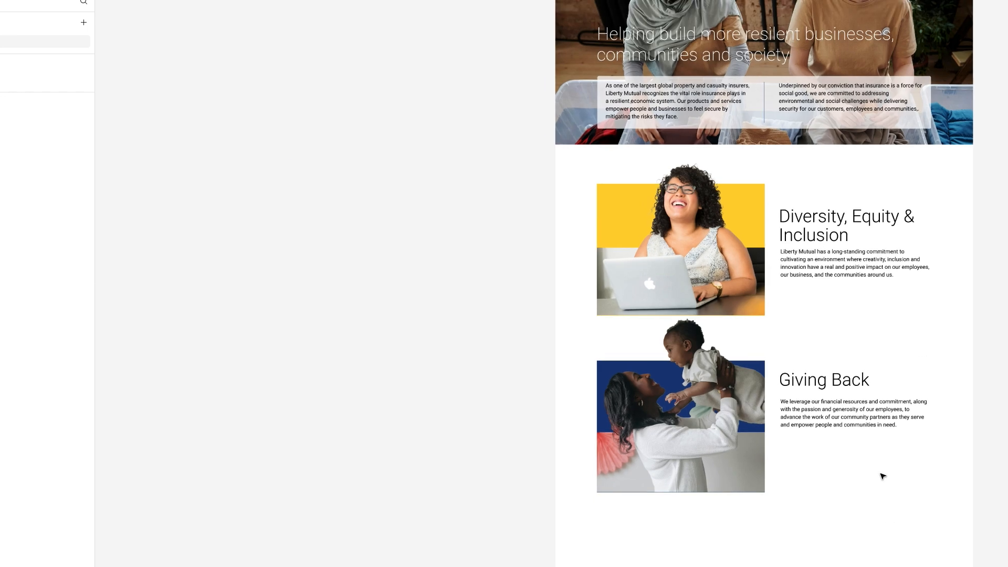
scroll(881, 477, "right", 5)
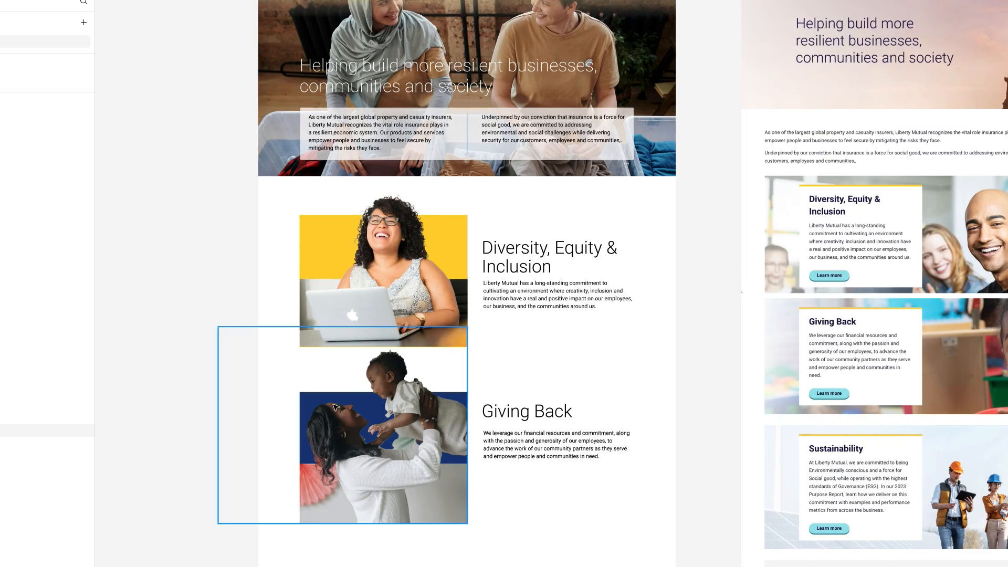
Return the Giving Back backing to yellow and adjust the lower edge of the Diversity backing to match its photo.
double_click(345, 420)
left_click(187, 338)
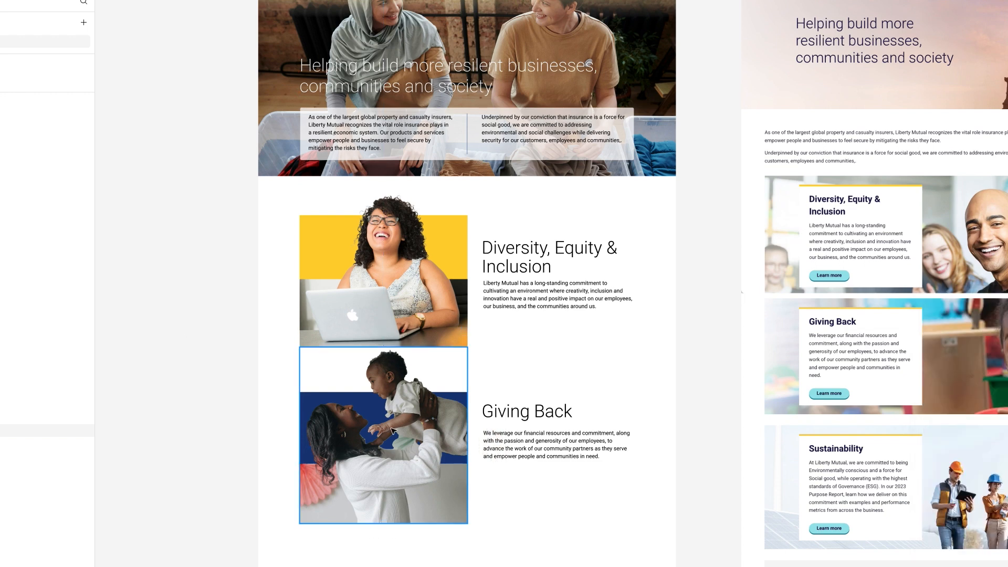
key("shift+Down")
left_click_drag(3, 498, 2, 472)
left_click(200, 401)
scroll(199, 400, "up", 3)
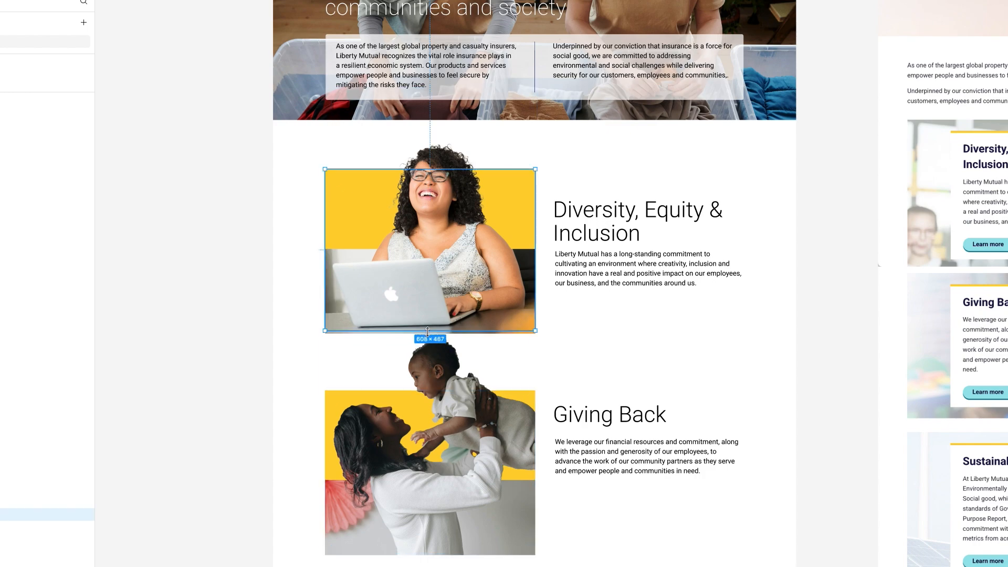
left_click_drag(427, 329, 428, 334)
left_click(261, 380)
Compare the Diversity and Giving Back sections with the original page beside them.
scroll(261, 380, "up", 2)
scroll(261, 380, "down", 4)
scroll(560, 331, "right", 3)
scroll(560, 330, "up", 1)
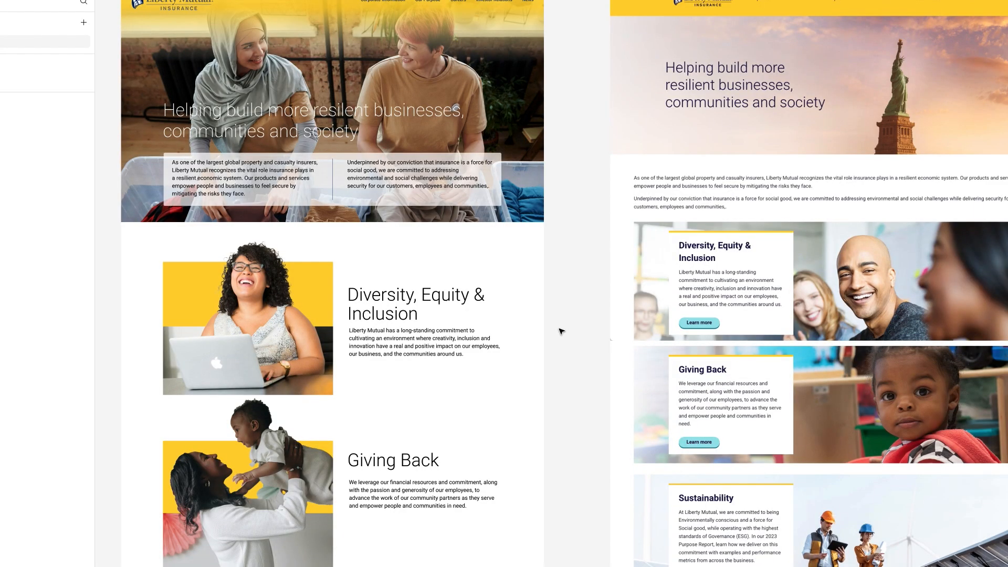
scroll(561, 315, "down", 2)
scroll(561, 286, "up", 2)
scroll(561, 286, "down", 4)
scroll(561, 286, "up", 6)
scroll(562, 286, "left", 4)
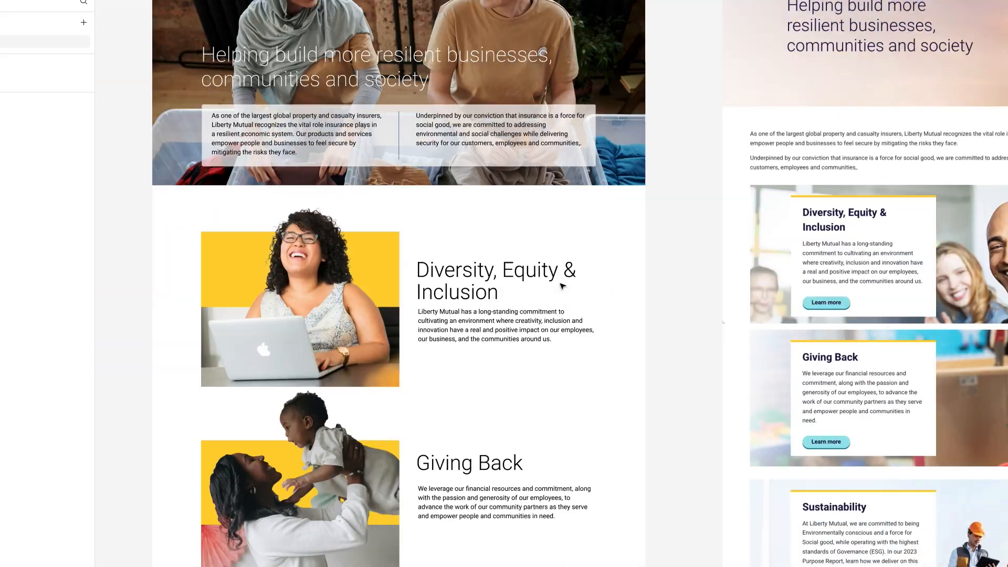
scroll(561, 286, "down", 5)
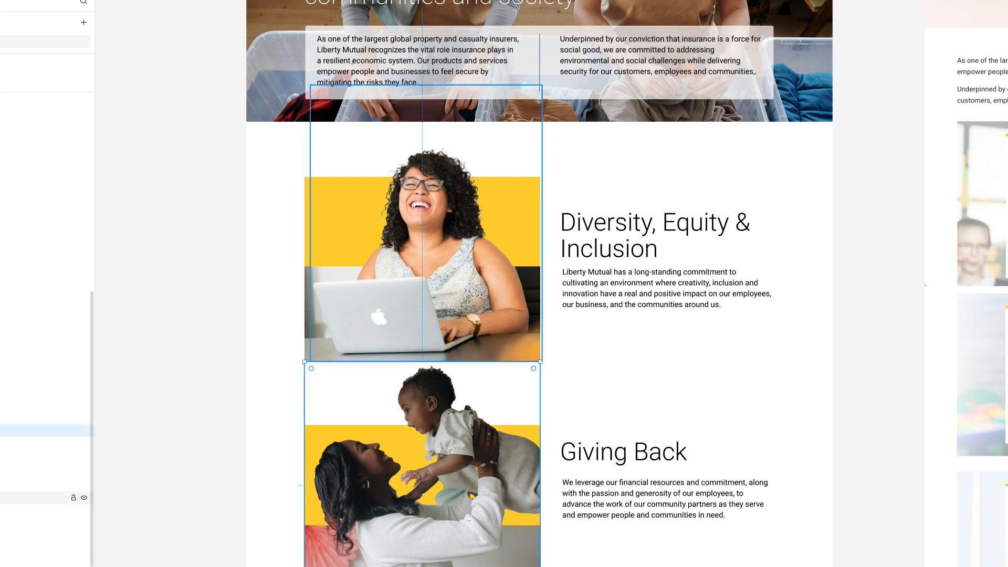
double_click(2, 448)
left_click(223, 413)
key("super+z")
key("Escape")
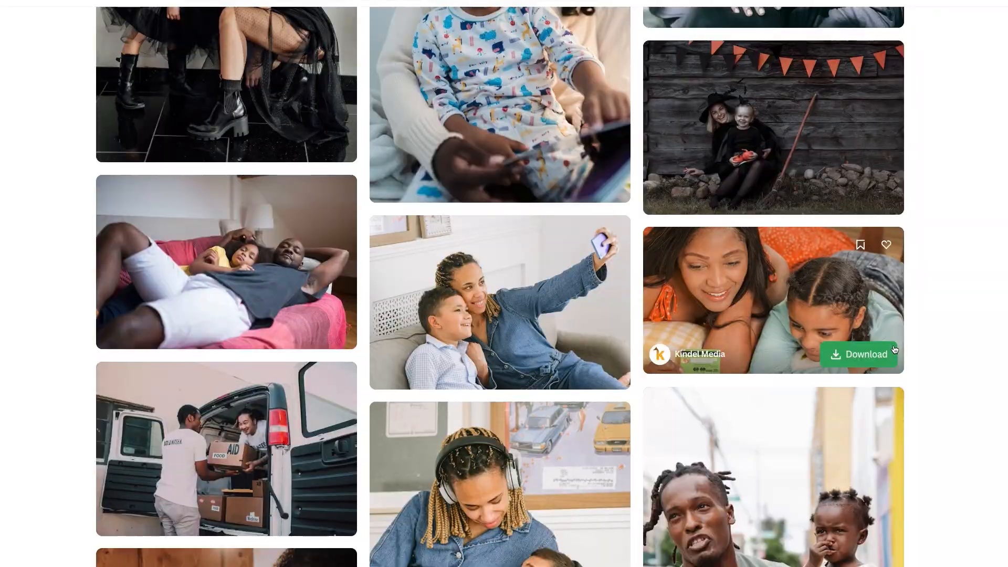
Find a stock photo of a woman holding a child in patterned pajamas, and copy the selected pair to a new layer in Photoshop.
scroll(504, 283, "down", 3)
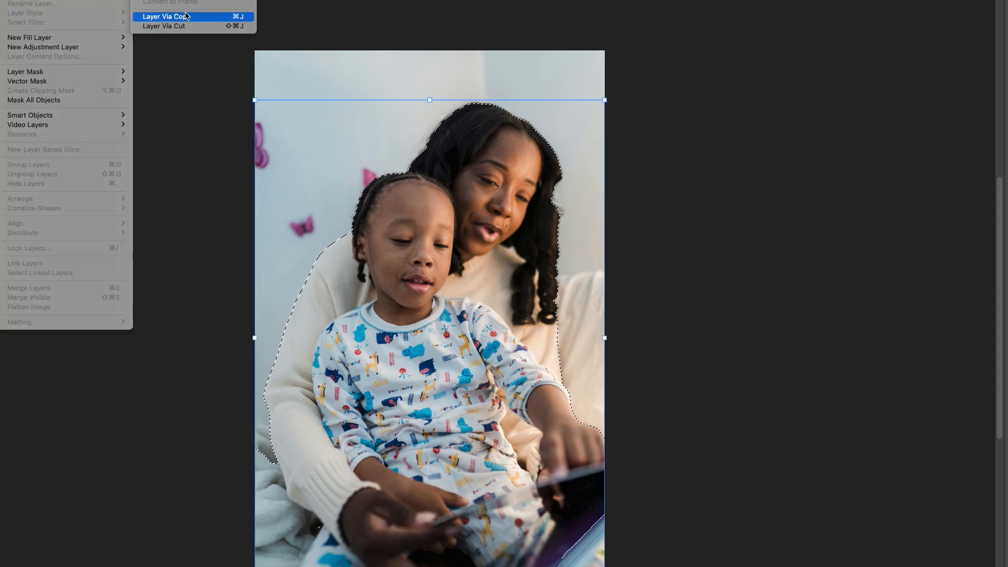
left_click(186, 17)
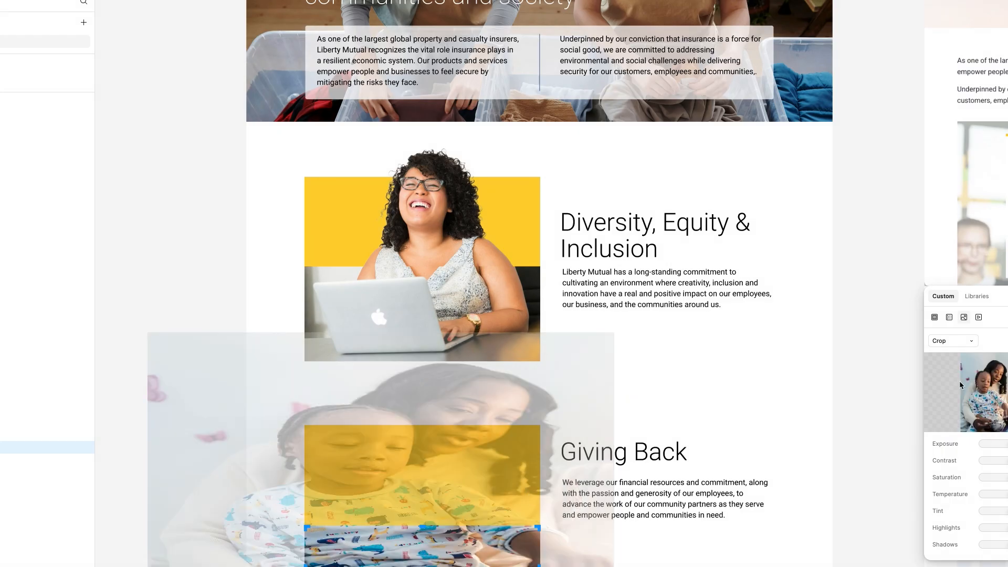
In Figma, reset the new mother-and-child base photo's proportions by switching its image mode to Fill and back to Crop.
left_click(971, 339)
left_click(971, 339)
left_click_drag(447, 498, 448, 527)
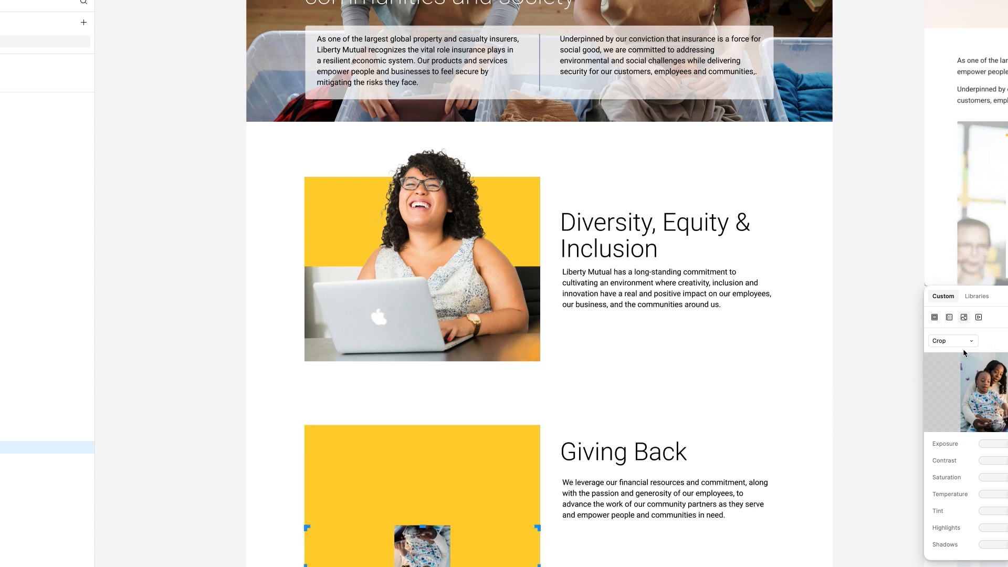
left_click(963, 341)
left_click(962, 321)
left_click(952, 340)
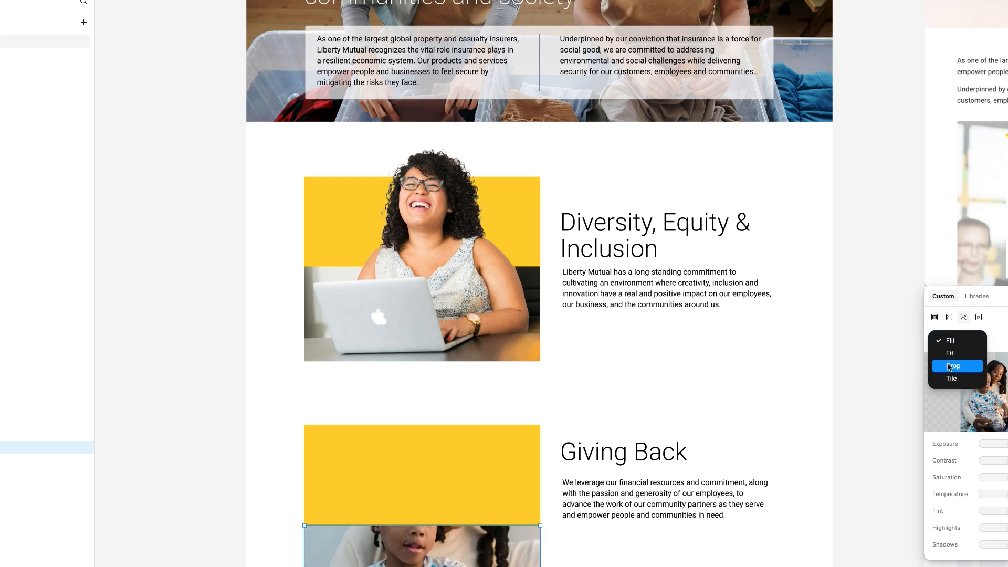
left_click(945, 366)
key("Return")
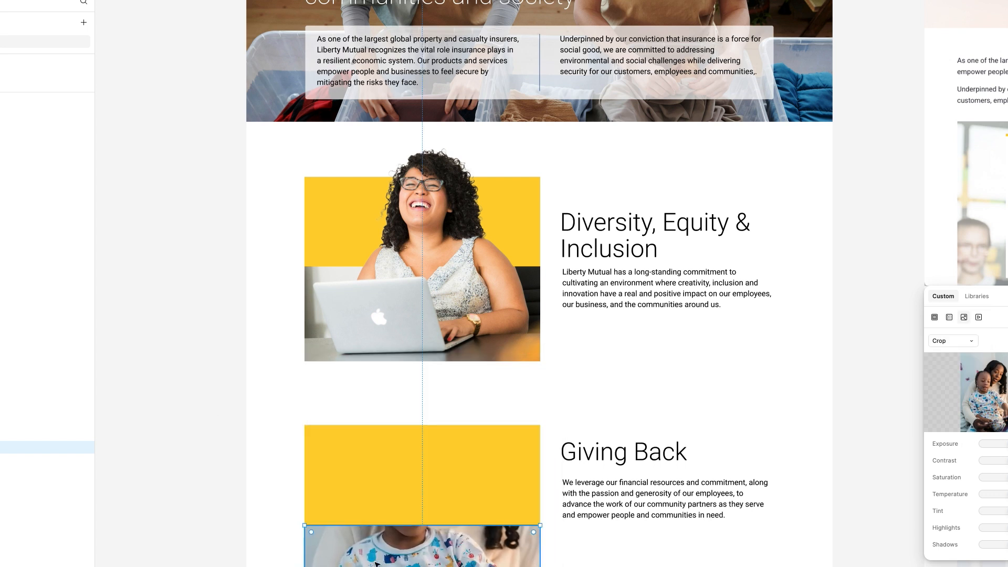
key("Escape")
left_click(362, 546)
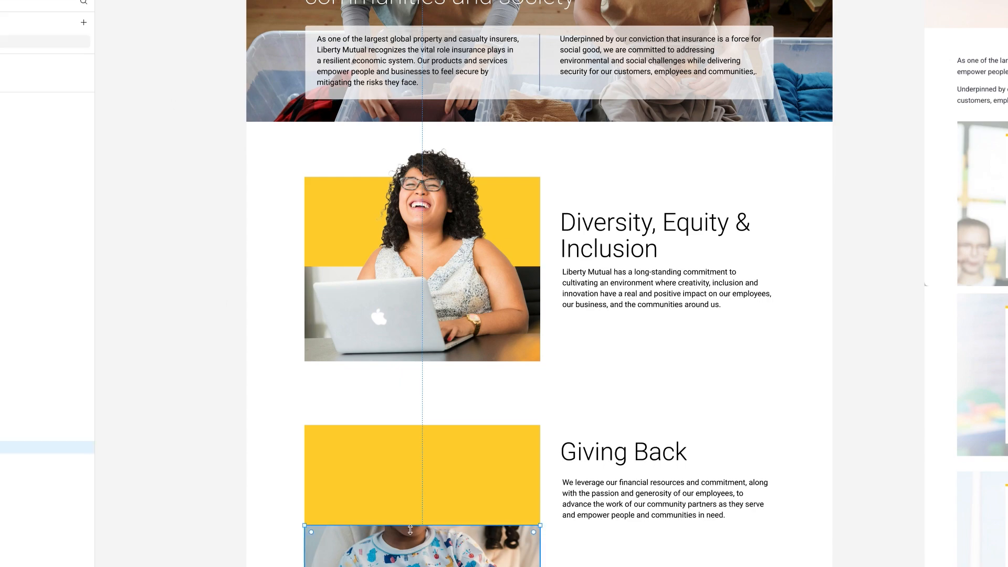
Place the mother-and-child cut-out in Crop mode over the matching base photo in the Giving Back section.
left_click(1005, 367)
left_click(986, 392)
left_click(552, 188)
left_click(525, 251)
left_click(447, 228)
key("Return")
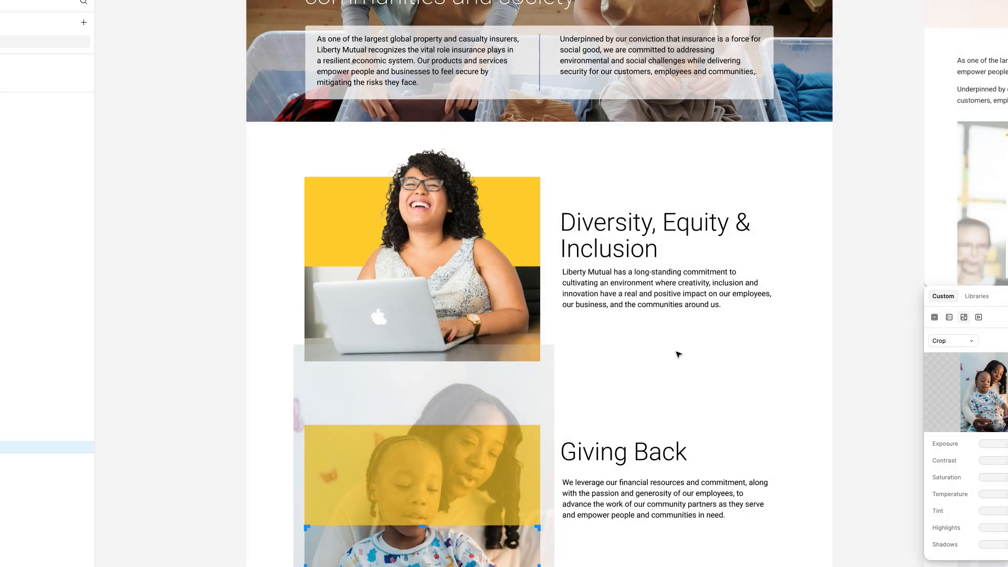
left_click(207, 360)
left_click(395, 415)
key("Return")
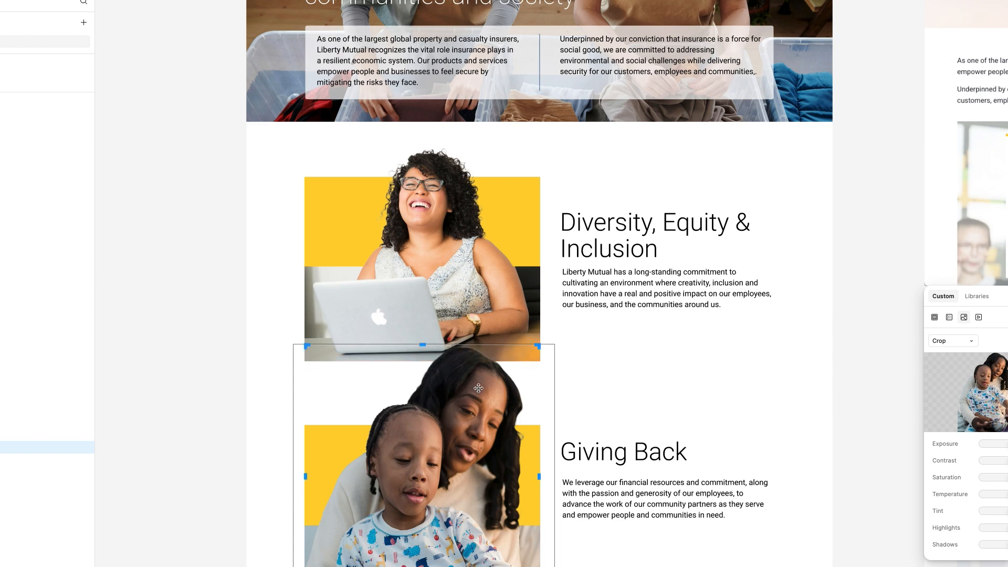
Scale and reposition the mother-and-child cut-out within its crop frame over the yellow backing.
left_click_drag(478, 388, 482, 406)
left_click_drag(527, 361, 540, 345)
scroll(541, 344, "down", 4)
left_click_drag(295, 551, 318, 515)
left_click_drag(420, 398, 398, 410)
left_click_drag(535, 529, 552, 554)
left_click_drag(449, 389, 444, 380)
left_click_drag(547, 546, 556, 552)
key("Return")
Shrink the mother-and-child cut-out and move it so both heads fit inside the Giving Back picture frame.
scroll(577, 357, "up", 1)
double_click(452, 347)
left_click_drag(453, 347, 453, 336)
left_click_drag(553, 547, 520, 497)
left_click_drag(446, 399, 466, 422)
left_click(288, 374)
Scale and shift the base photo inside its crop to line it up with the mother-and-child cut-out.
double_click(2, 447)
left_click_drag(294, 534, 307, 518)
left_click_drag(553, 516, 540, 497)
scroll(520, 478, "left", 1)
left_click_drag(512, 464, 511, 476)
left_click(632, 477)
scroll(682, 476, "up", 3)
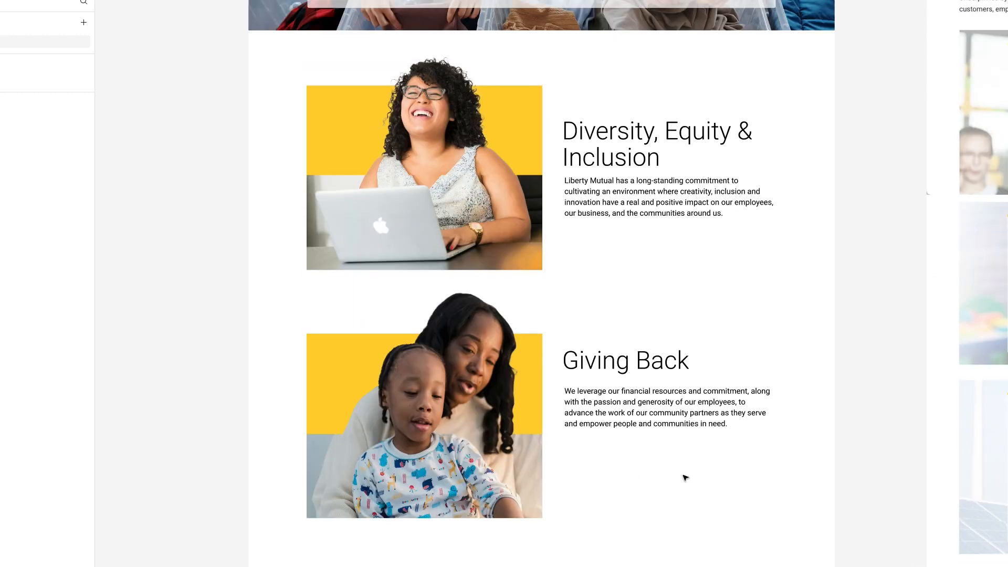
Fine-tune the vertical placement of the mother-and-child cut-out and its base photo against the yellow backing.
scroll(682, 475, "down", 3)
double_click(436, 352)
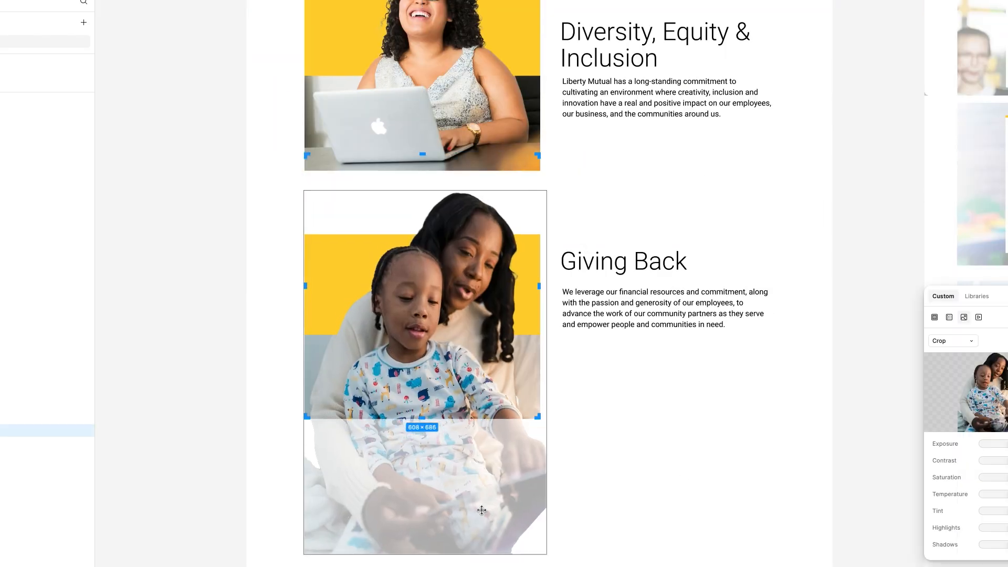
left_click_drag(482, 509, 478, 494)
left_click(598, 495)
scroll(598, 495, "up", 3)
scroll(598, 495, "down", 2)
left_click(446, 420)
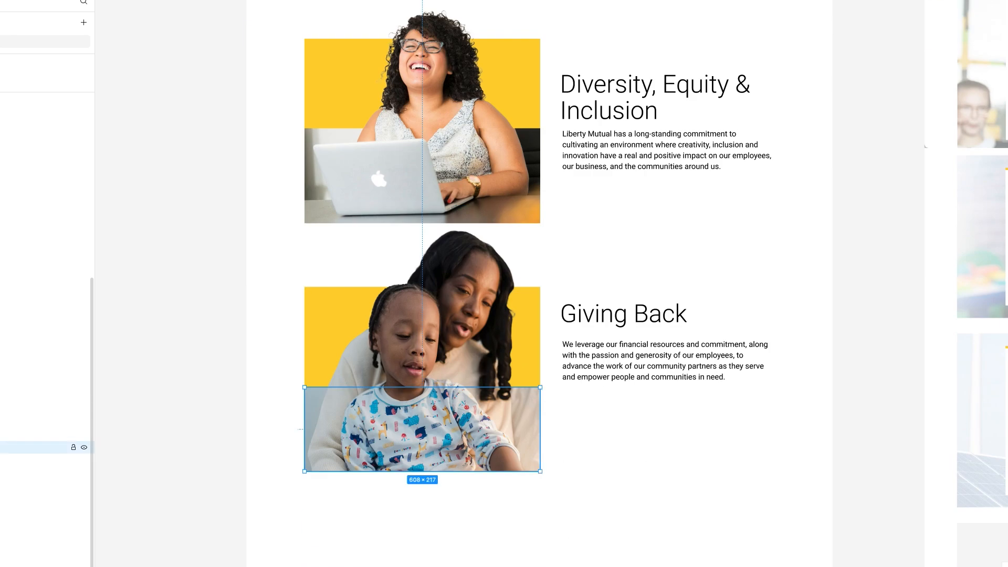
left_click(48, 447)
key("Return")
key("Escape")
double_click(449, 347)
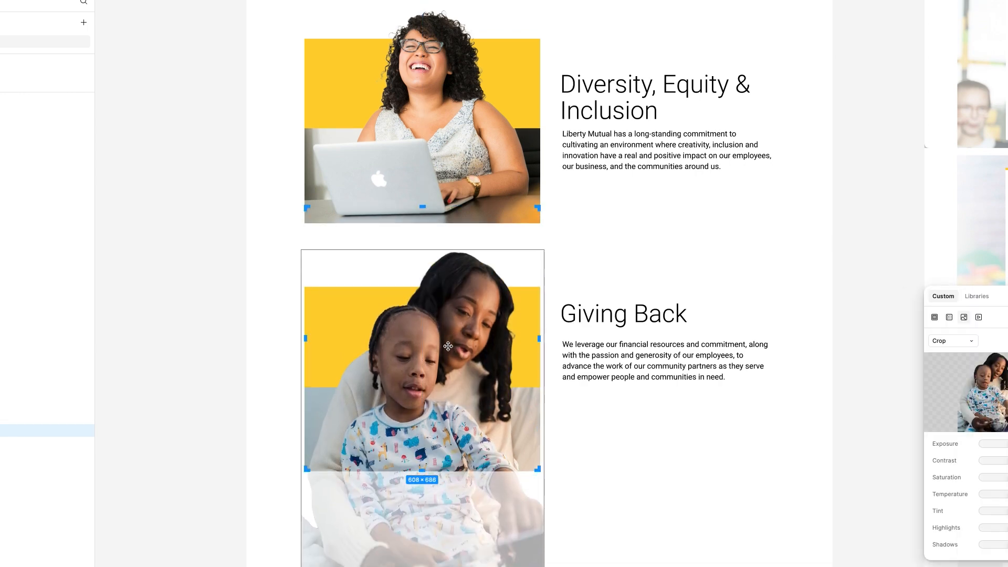
left_click(639, 474)
Put the Diversity heading and paragraph in one auto layout and the Giving Back heading and paragraph in another.
scroll(639, 475, "down", 2)
left_click(609, 66)
left_click(602, 111, "shift")
key("shift+a")
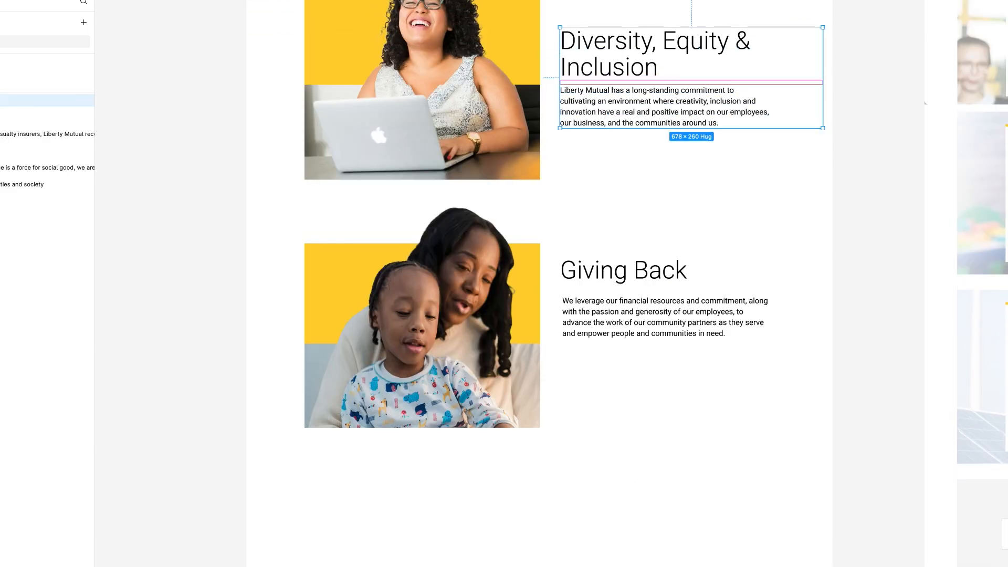
left_click(614, 271)
left_click(612, 317, "shift")
key("shift+a")
Adjust the spacing between heading and paragraph in the Giving Back and Diversity auto layouts.
left_click_drag(641, 290, 641, 287)
left_click(585, 79)
left_click_drag(588, 83, 588, 85)
Check the text blocks against the layout grid, slightly narrow the Diversity text block, and hide the grid again.
key("ctrl+g")
left_click(798, 284)
left_click(798, 79)
left_click_drag(822, 62, 820, 62)
left_click(773, 212)
scroll(774, 212, "down", 3)
key("shift+g")
scroll(767, 210, "up", 4)
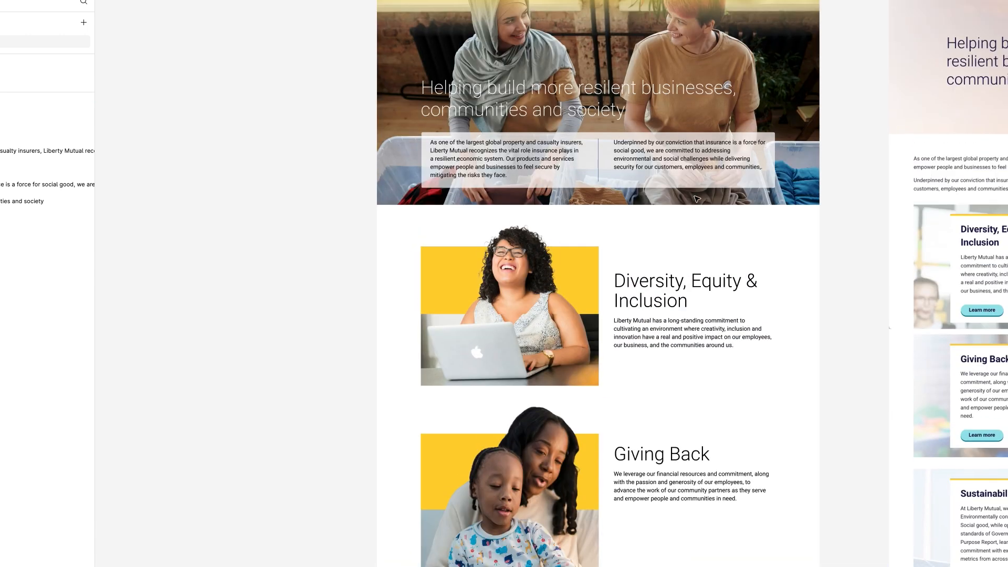
Examine the image crops of the laughing-woman cut-out and the mother-and-child cut-out against their yellow backings.
scroll(696, 199, "right", 1)
double_click(464, 285)
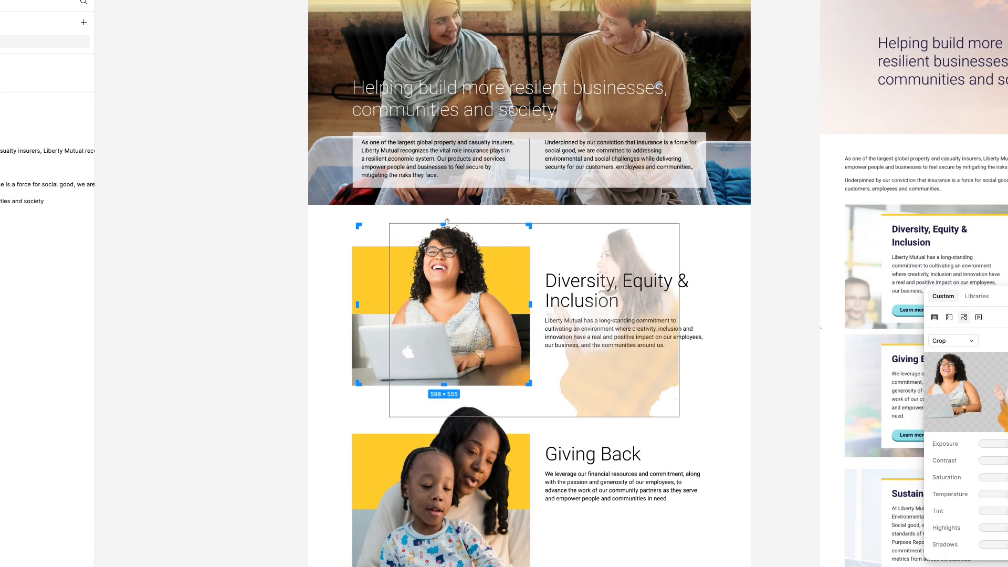
left_click(222, 209)
double_click(452, 462)
left_click(332, 445)
scroll(252, 432, "down", 1)
scroll(253, 433, "up", 1)
Set the Diversity, Equity & Inclusion and Giving Back headings to dark blue.
scroll(254, 434, "right", 2)
double_click(488, 289)
left_click(977, 364)
left_click(938, 434)
double_click(499, 458)
left_click(977, 364)
left_click(938, 434)
left_click(677, 354)
scroll(672, 351, "up", 2)
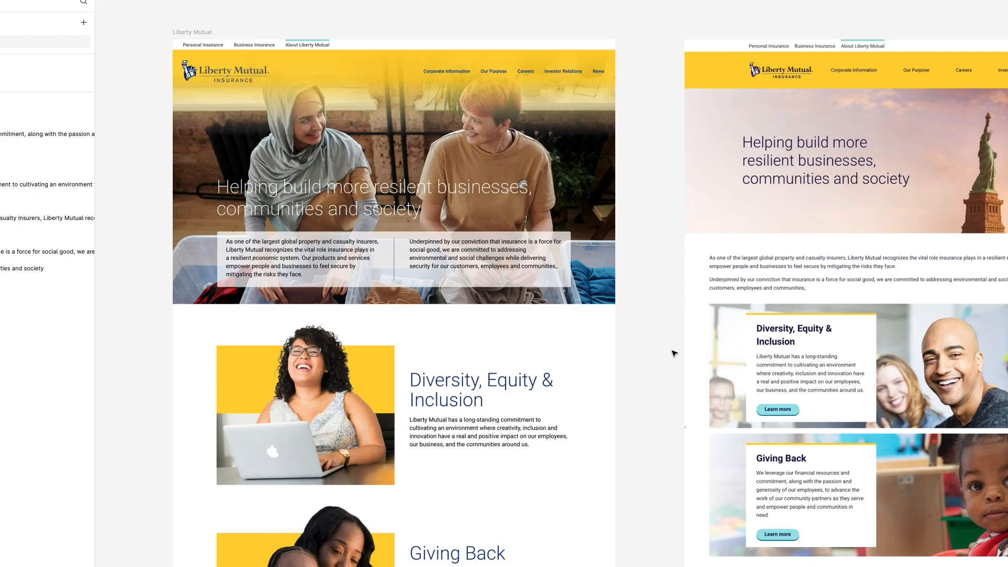
Check the hero text panel and the section images and text against the layout grid, and hide the grid again.
scroll(672, 351, "down", 6)
left_click(504, 232)
key("shift+g")
left_click(216, 192)
scroll(230, 226, "up", 5)
scroll(230, 226, "up", 3)
left_click_drag(386, 209, 392, 209)
scroll(389, 209, "up", 5)
left_click(875, 340)
key("shift+g")
scroll(882, 348, "down", 1)
scroll(882, 346, "down", 5)
scroll(882, 345, "right", 5)
scroll(882, 345, "up", 2)
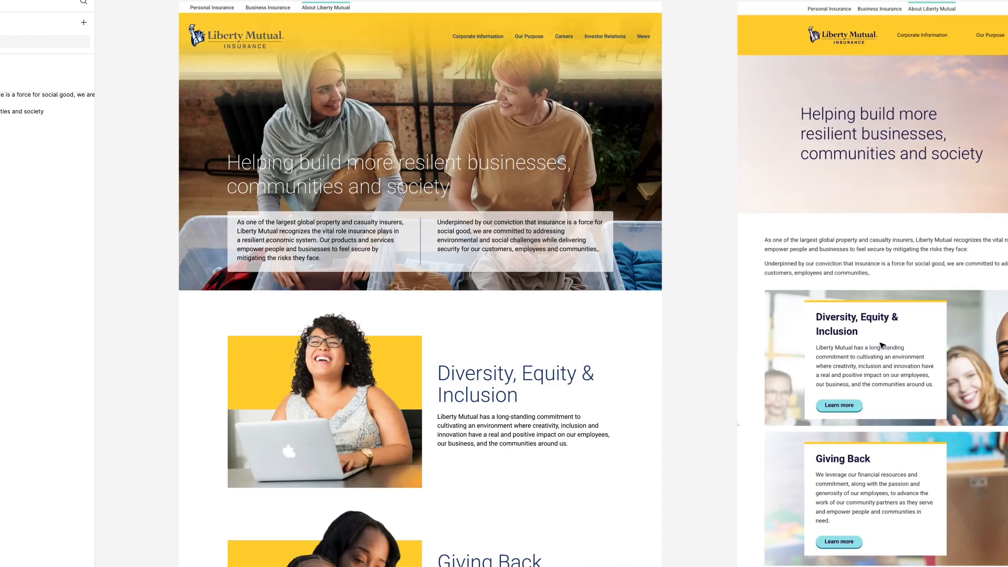
Align the Diversity and Giving Back text blocks to the vertical centres of their images.
scroll(882, 345, "down", 4)
scroll(882, 345, "left", 2)
left_click(472, 339)
left_click_drag(567, 335, 577, 360)
left_click(404, 326, "shift")
key("alt+v")
left_click(577, 167)
left_click(446, 173, "shift")
key("alt+v")
left_click(274, 234)
Browse the stock photo site for people and sustainability images such as wind turbines for the third section.
scroll(275, 234, "up", 3)
scroll(276, 231, "down", 7)
scroll(278, 229, "right", 3)
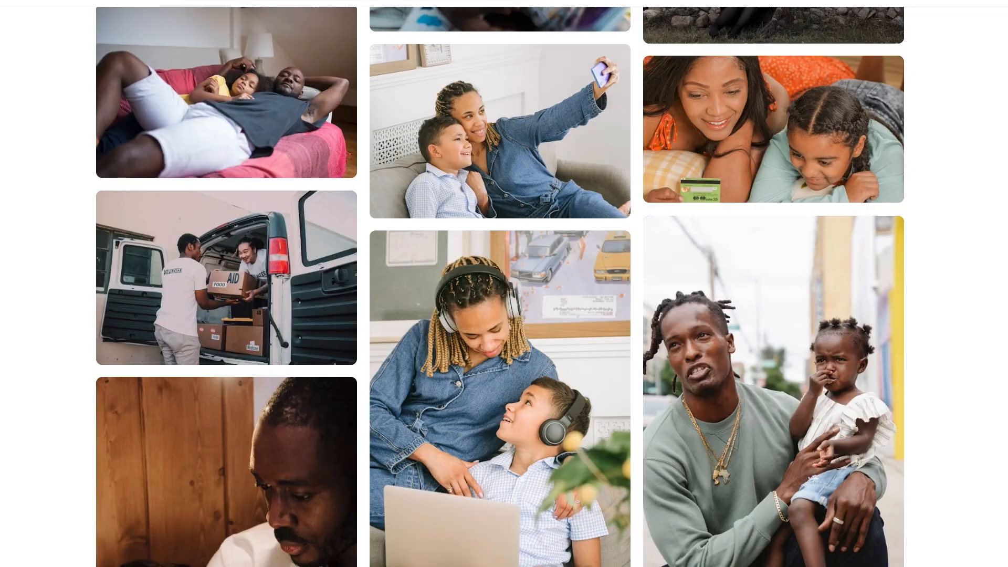
scroll(641, 279, "down", 5)
scroll(641, 278, "down", 10)
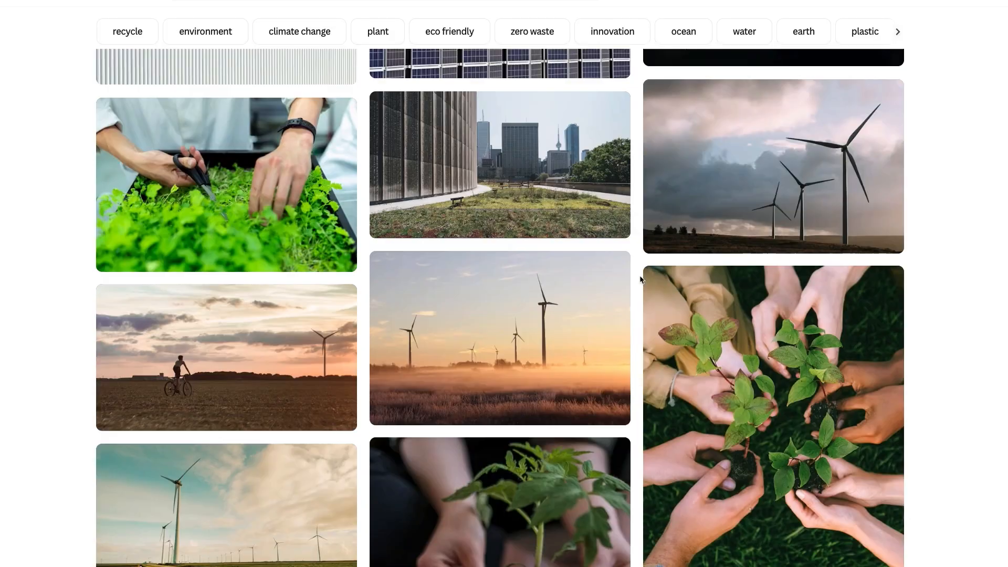
scroll(640, 278, "down", 20)
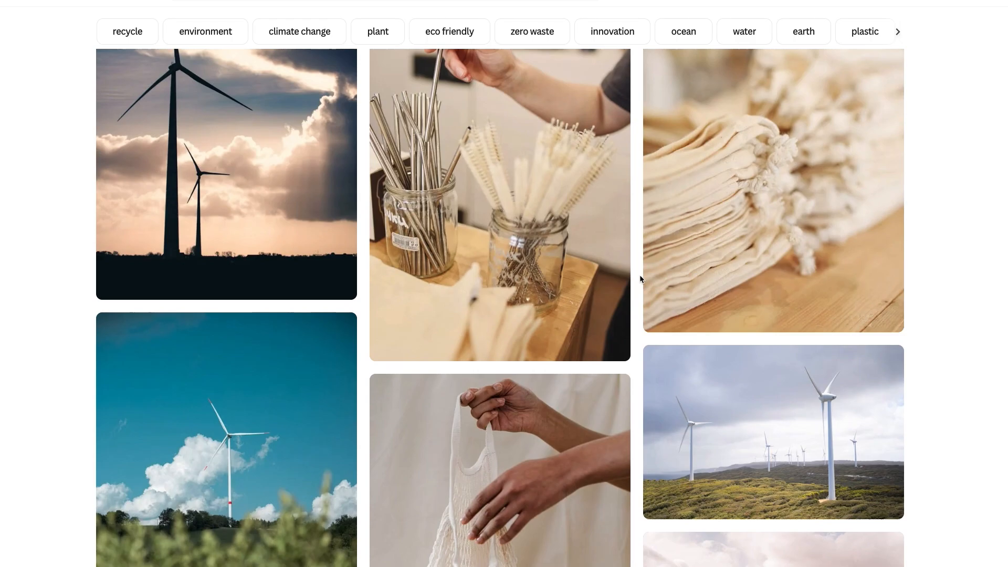
scroll(640, 279, "down", 15)
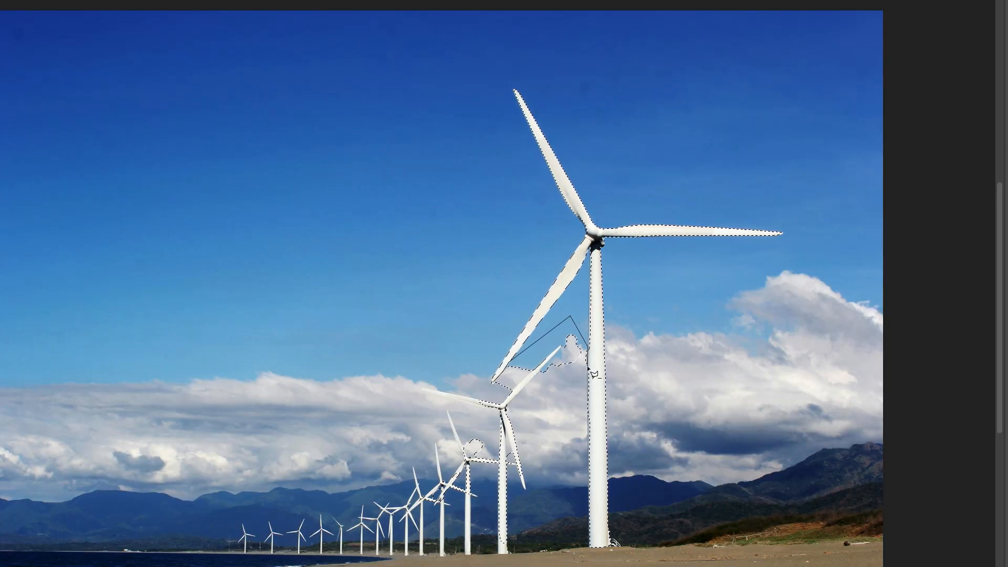
In Photoshop, trim the selection to only the large front wind turbine and save its cut-out.
double_click(472, 391)
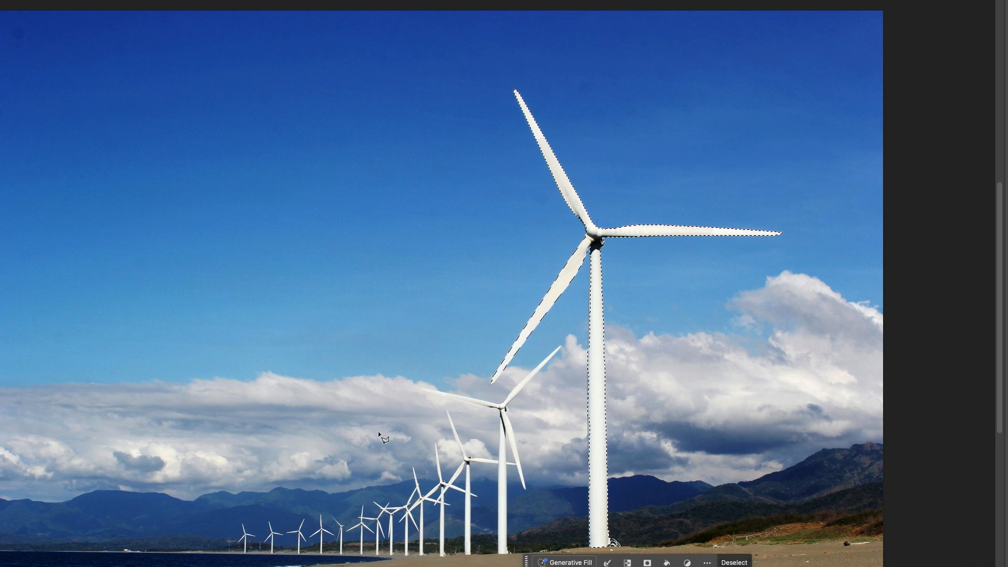
key("v")
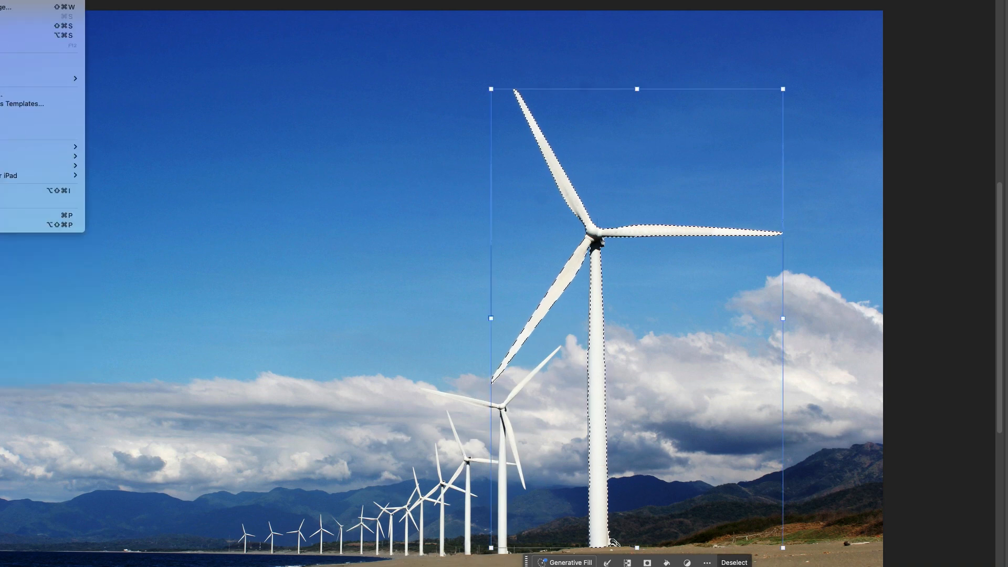
left_click(205, 17)
key("super+shift+s")
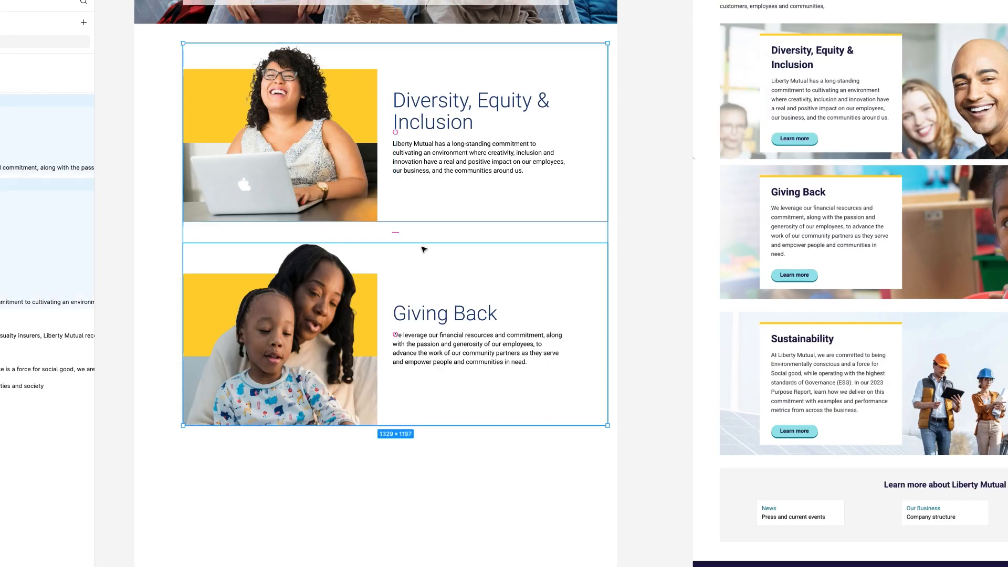
In Figma, show the layout grid and narrow the Diversity and Giving Back text blocks to align with its columns.
scroll(423, 249, "up", 3)
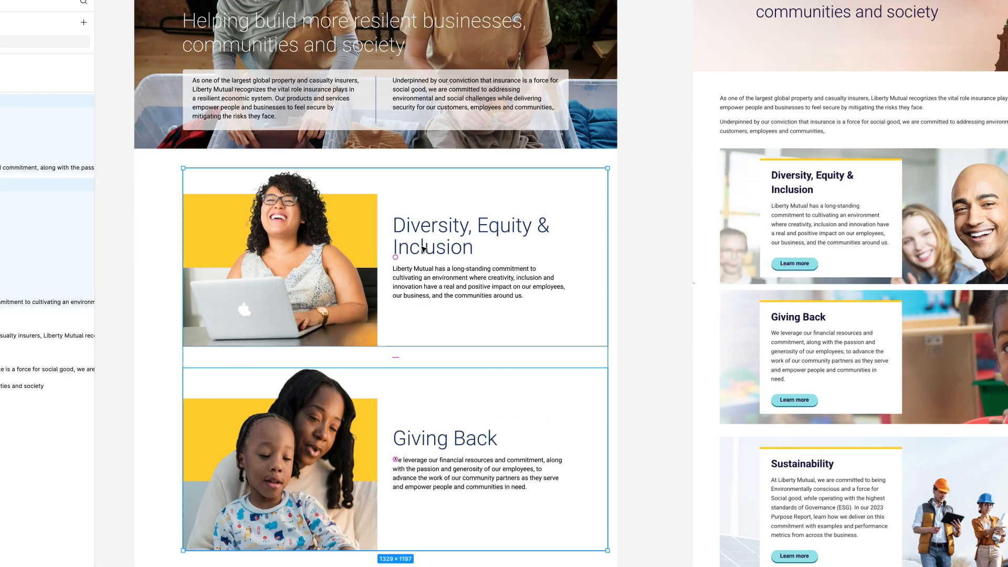
key("shift+g")
key("Escape")
double_click(522, 279)
left_click_drag(607, 278, 565, 278)
double_click(529, 443)
left_click_drag(608, 445, 564, 445)
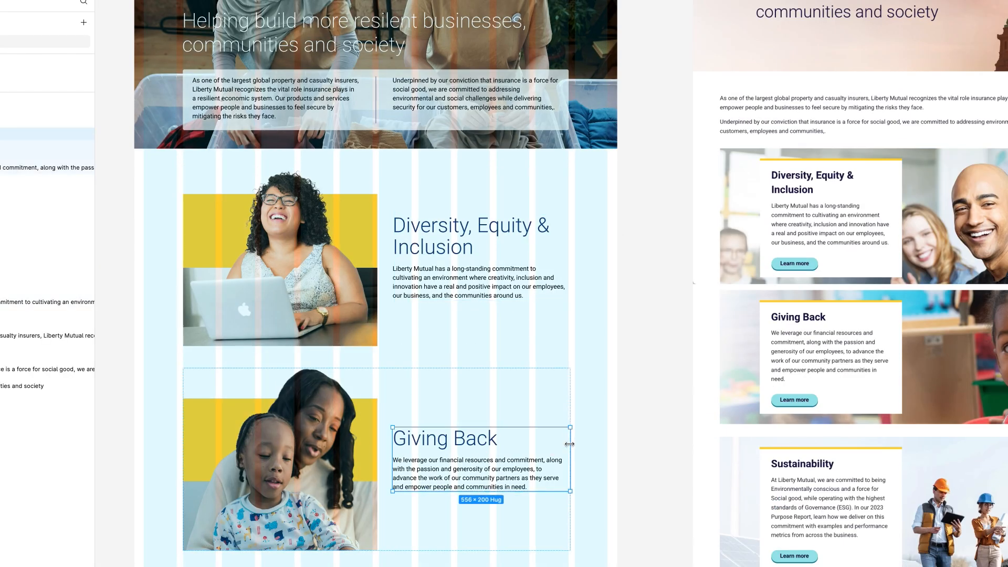
left_click(587, 452)
Duplicate the Giving Back section directly below itself as a third section and hide the layout grid.
scroll(556, 467, "down", 1)
scroll(531, 452, "left", 3)
double_click(500, 428)
scroll(502, 368, "down", 4)
left_click_drag(504, 264, 472, 441)
key("shift+g")
Replace the 608 × 217 base photo in the duplicated section with the wind farm photo.
double_click(468, 482)
double_click(469, 488)
double_click(469, 488)
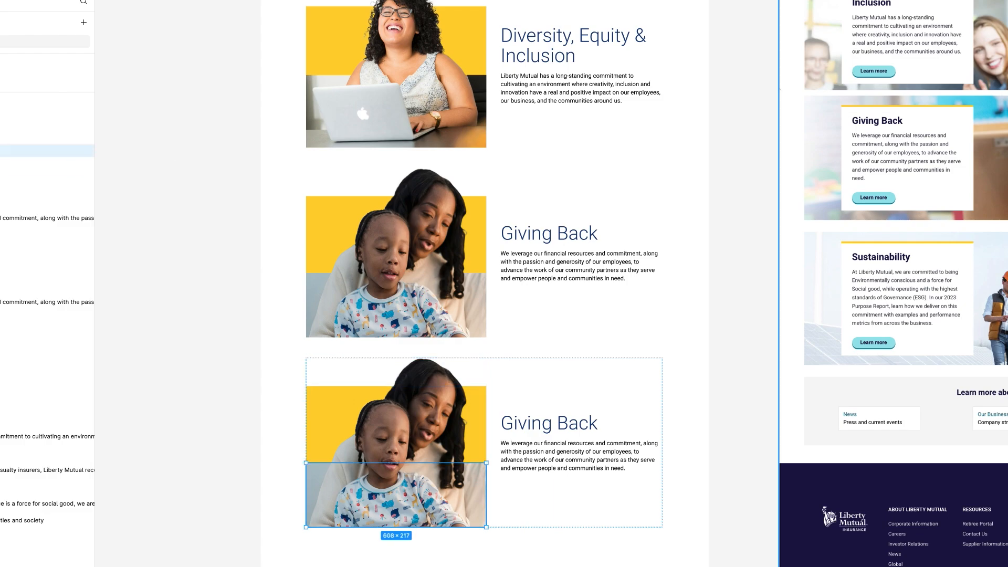
double_click(468, 488)
left_click(986, 392)
left_click(331, 255)
double_click(423, 230)
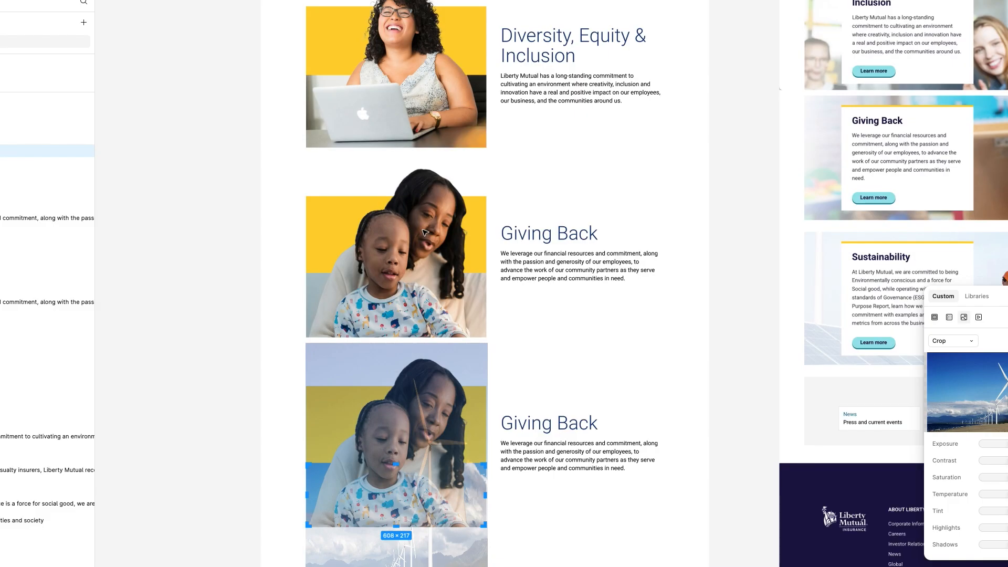
Replace the duplicated section's mother-and-child cut-out with the wind turbine cut-out and roughly resize and position it.
left_click(438, 415)
double_click(438, 415)
left_click(985, 392)
double_click(427, 237)
double_click(430, 229)
left_click_drag(360, 461, 391, 458)
left_click_drag(333, 354, 411, 467)
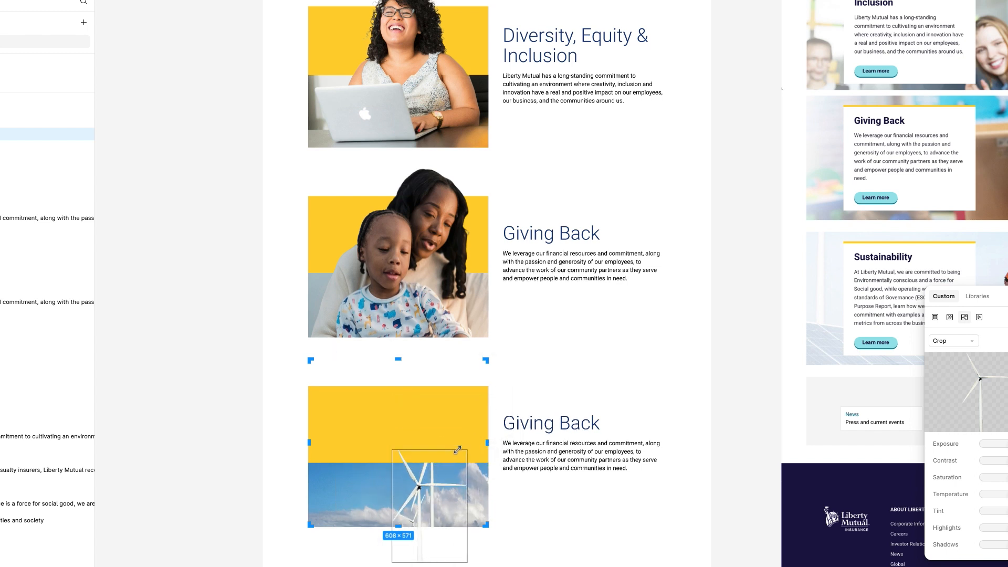
Rescale and shift the wind farm photo's crop inside the base rectangle beneath the turbine cut-out.
double_click(2, 150)
mouse_move(366, 499)
left_mouse_down()
mouse_move(332, 500)
mouse_move(367, 500)
left_mouse_up()
left_click_drag(489, 445, 632, 446)
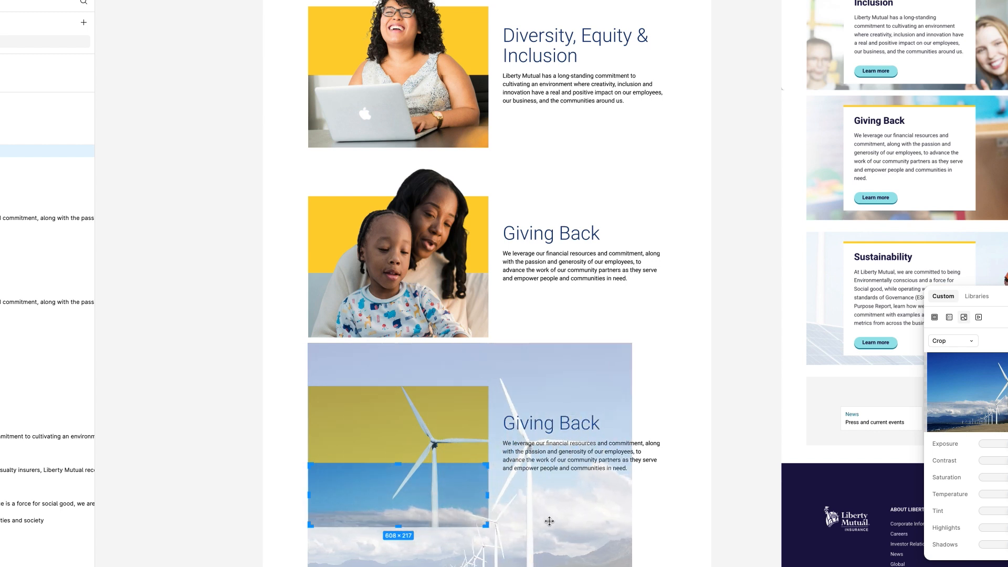
left_click_drag(553, 517, 456, 516)
left_click_drag(534, 484, 610, 483)
left_click_drag(618, 344, 543, 355)
left_click(581, 519)
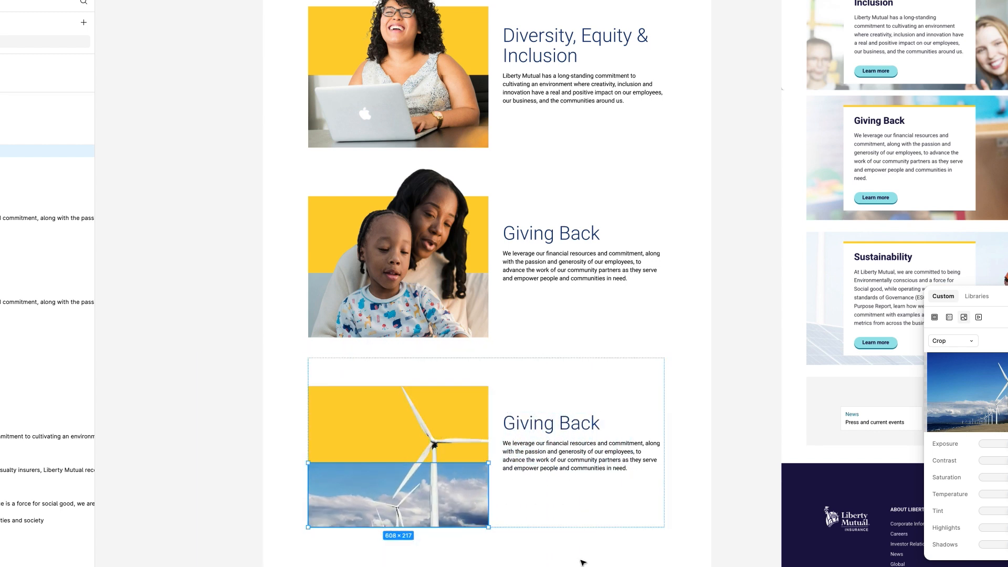
double_click(455, 446)
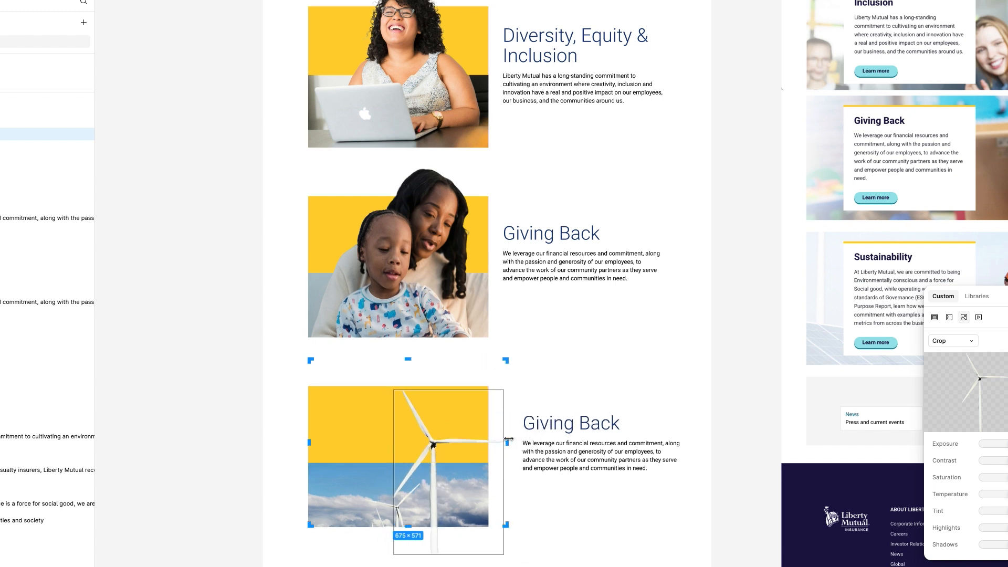
left_click(238, 375)
Re-crop the wind farm base photo to show the row of distant turbines, mountains and shoreline.
left_click(358, 501)
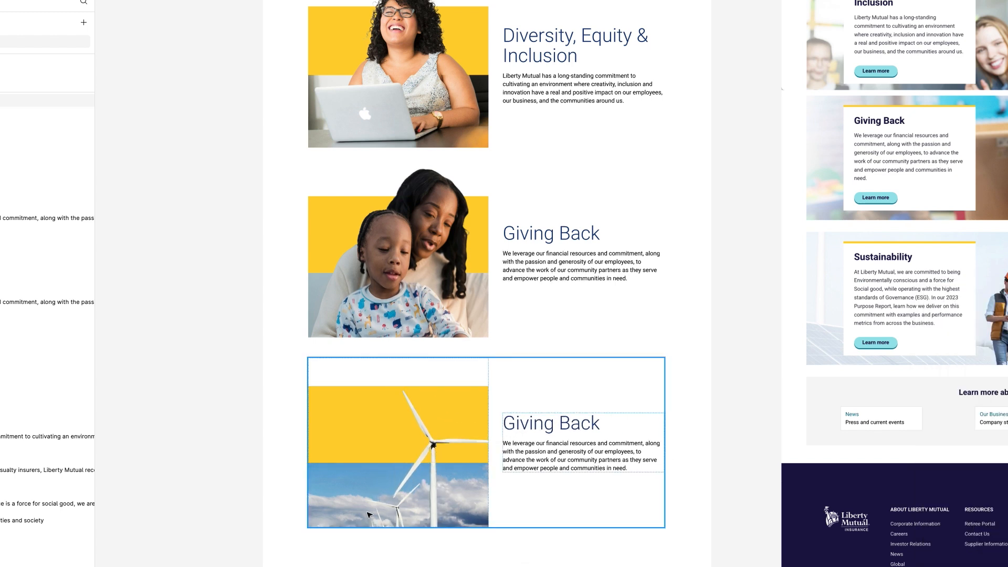
double_click(358, 501)
left_click_drag(358, 501, 356, 481)
mouse_move(196, 551)
left_mouse_down()
mouse_move(241, 533)
mouse_move(211, 545)
left_mouse_up()
left_click_drag(324, 504, 320, 503)
left_click(535, 373)
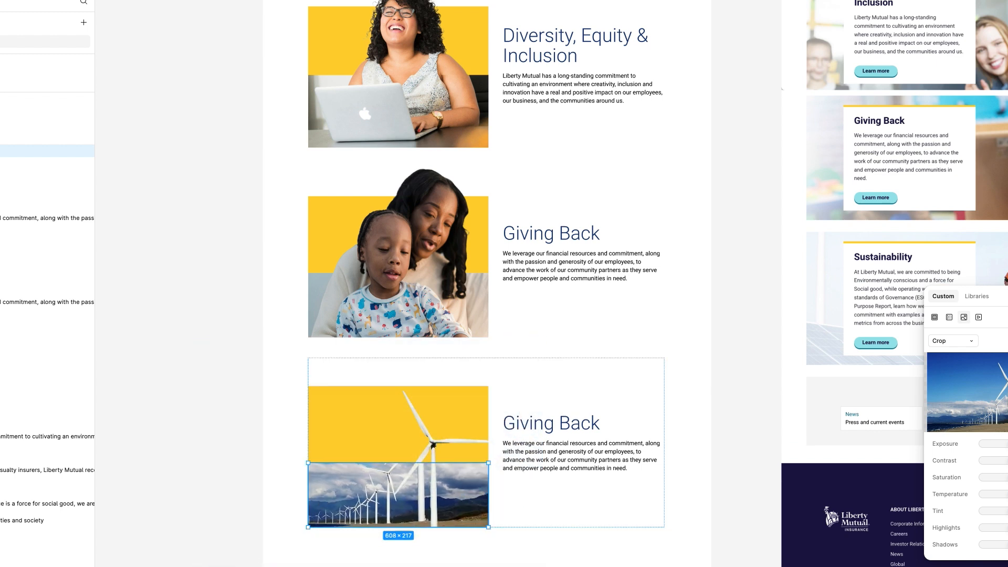
Enlarge and reposition the turbine cut-out so its tower stands on the ground and its blade extends above the yellow backing.
double_click(434, 483)
left_click_drag(434, 483, 430, 462)
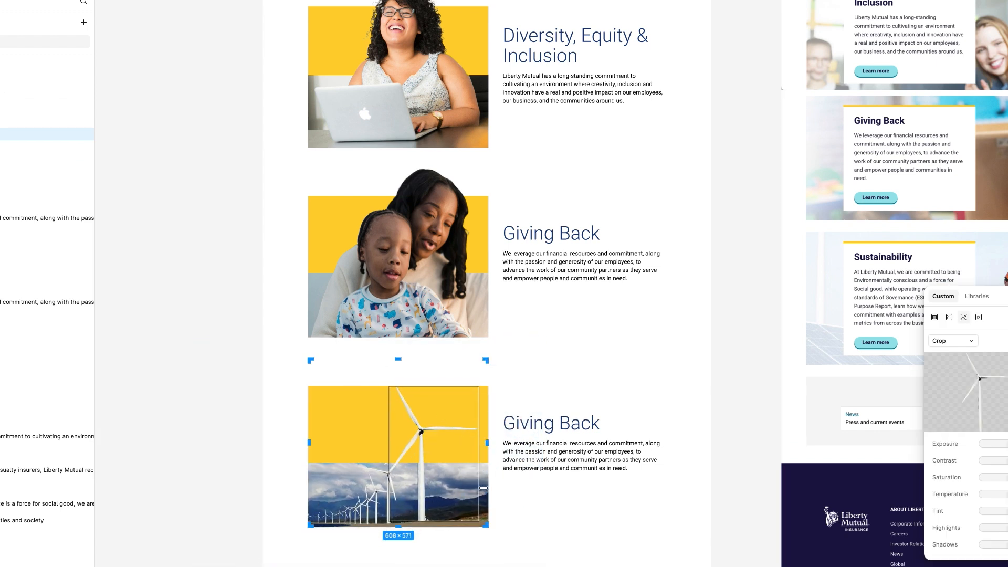
left_click_drag(390, 388, 385, 362)
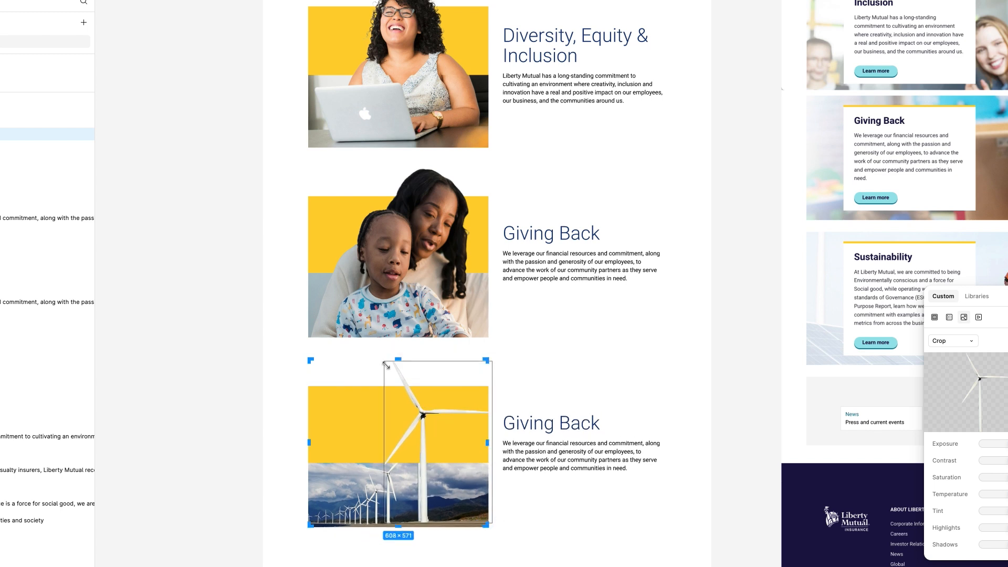
left_click_drag(413, 393, 409, 390)
left_click(234, 391)
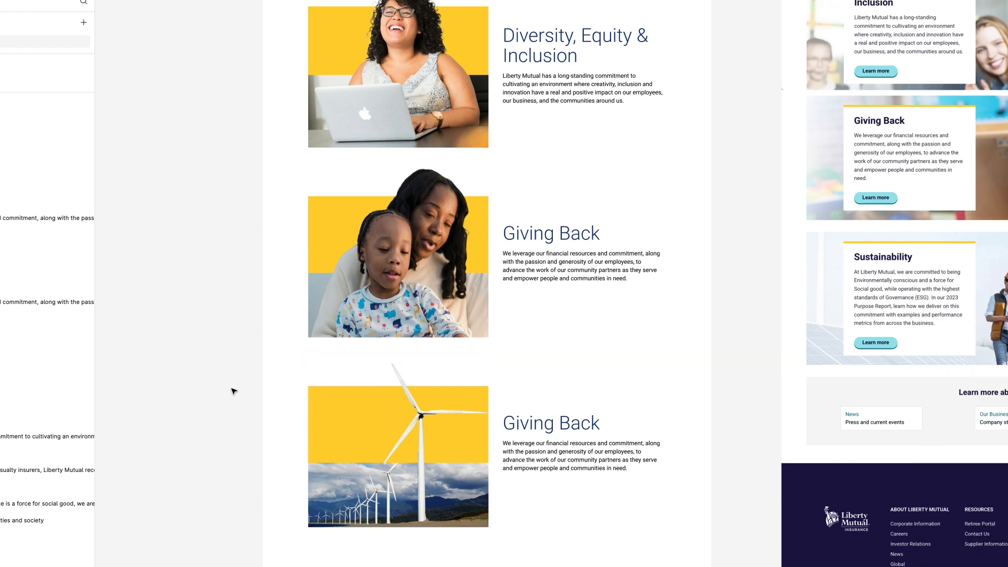
Replace the third section's heading with "Sustainability" and its paragraph with the original page's Sustainability text.
left_click(518, 420)
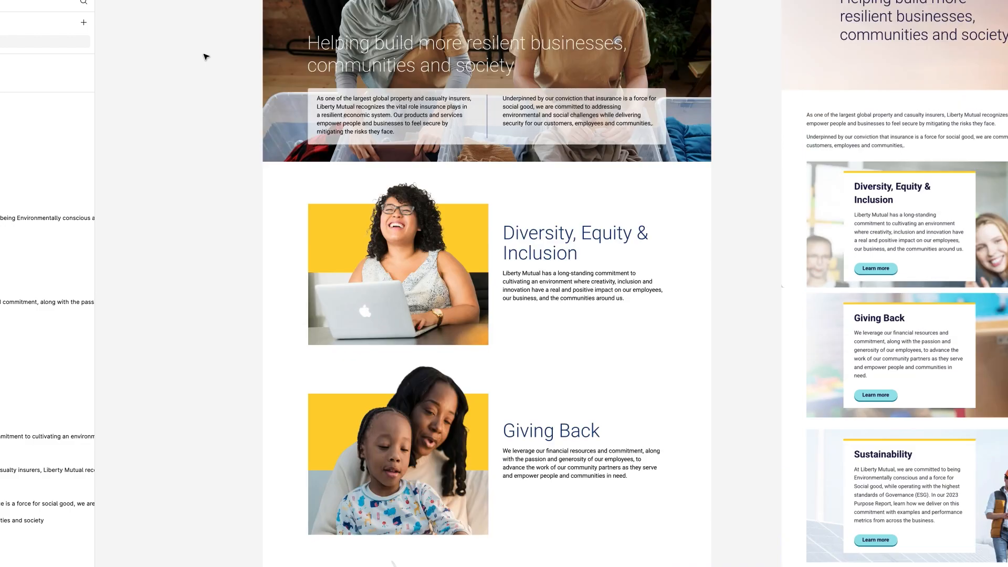
scroll(531, 416, "down", 1)
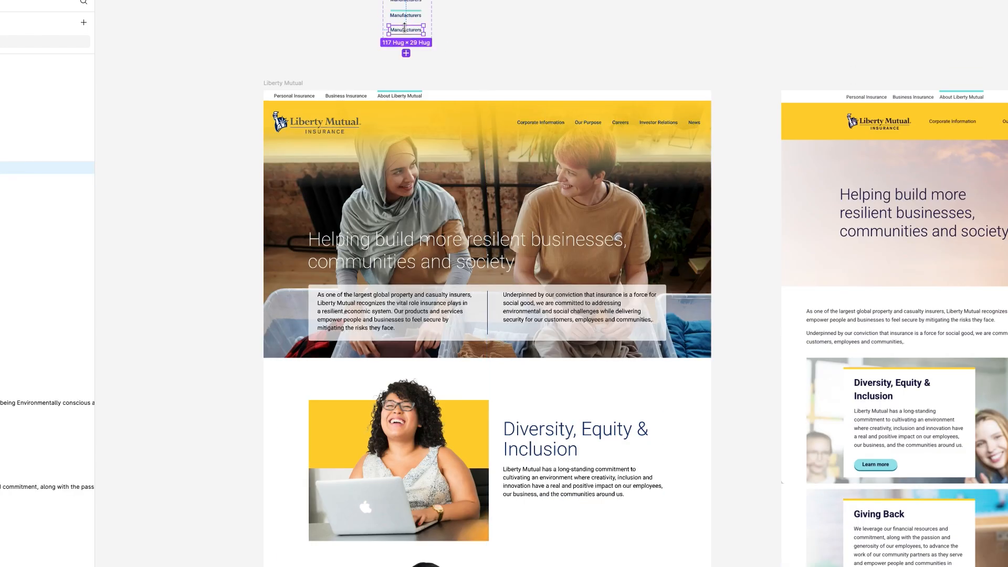
Style the new Top Menu Links variant as a button with dark blue fill, yellow text, rounded corners and padding.
scroll(425, 42, "up", 5)
left_click(944, 485)
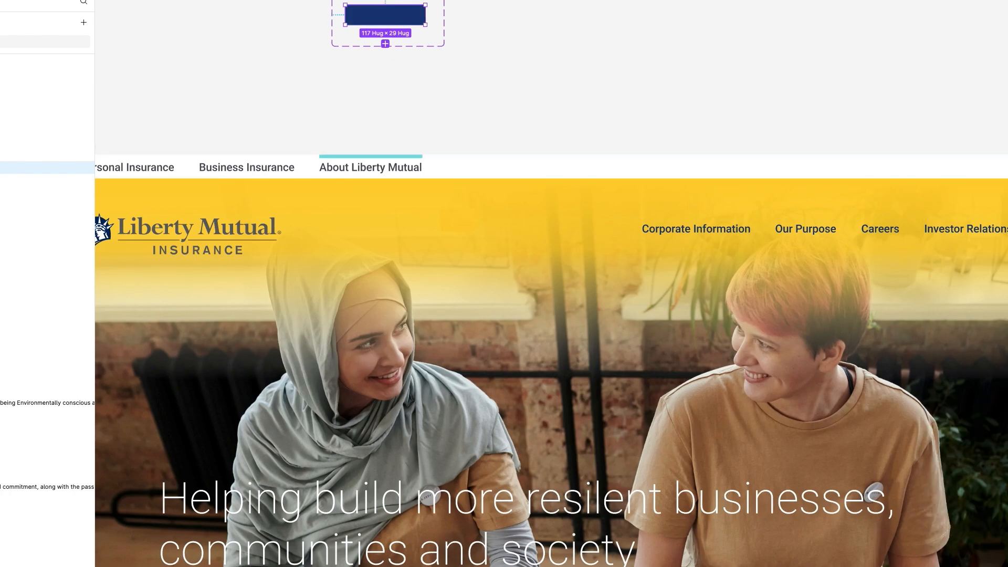
key("Escape")
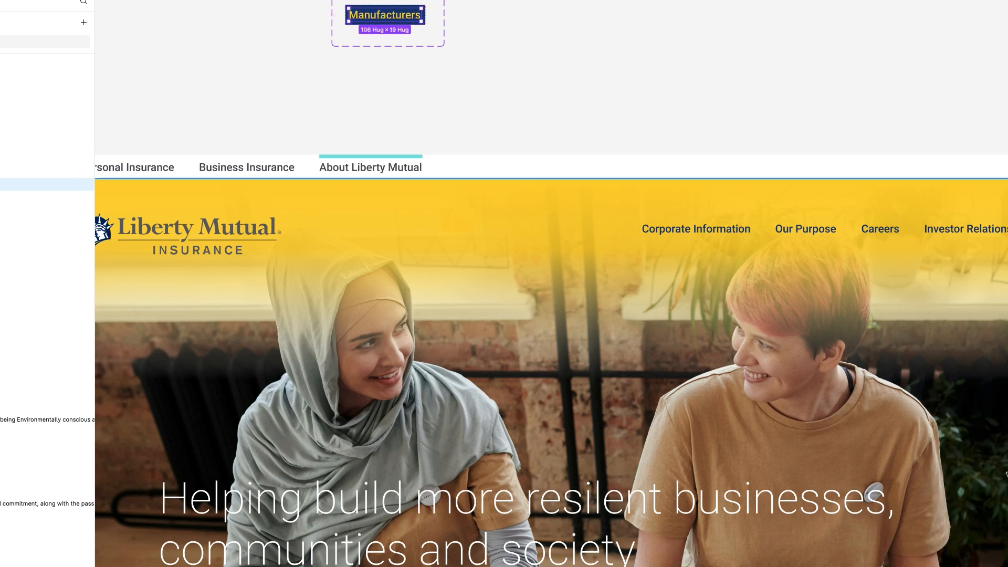
key("Escape")
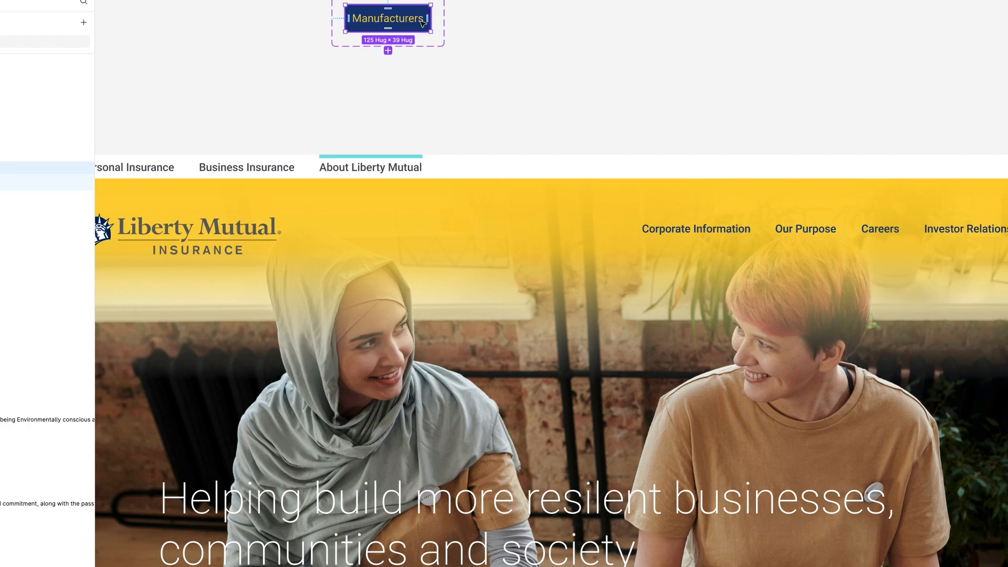
Paste the button below the Diversity paragraph and change its label to "Learn More".
scroll(555, 219, "down", 10)
left_click(554, 225, "super")
key("super+v")
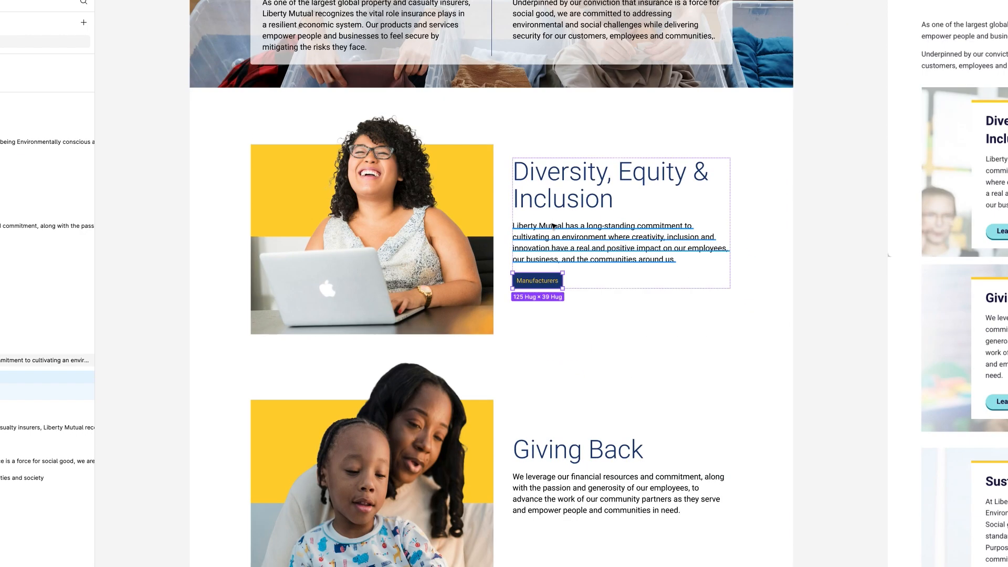
scroll(576, 267, "up", 3)
key("ctrl+z")
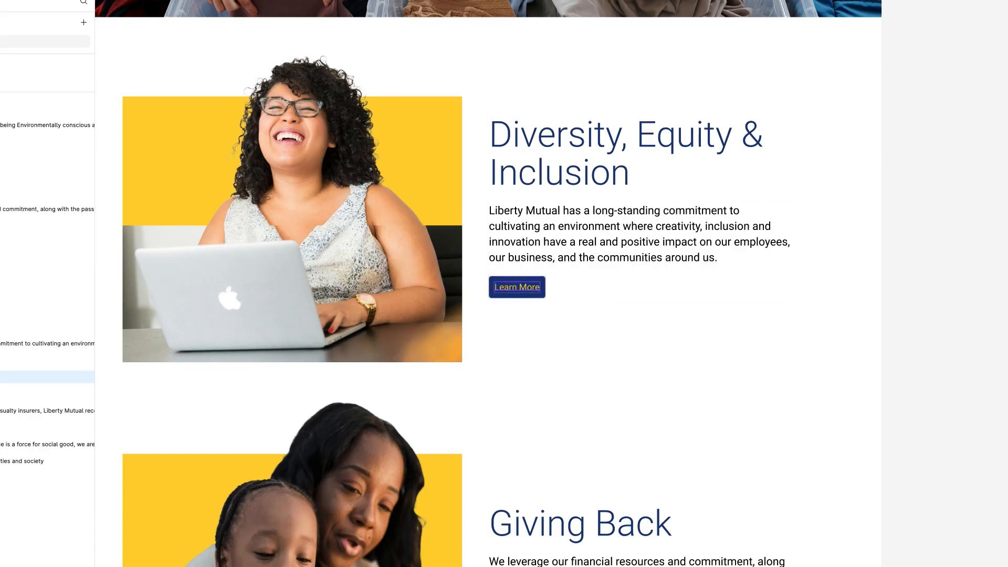
Make the button component's label white and set its horizontal padding to 20.
scroll(797, 420, "down", 5)
scroll(796, 420, "right", 5)
scroll(848, 404, "left", 4)
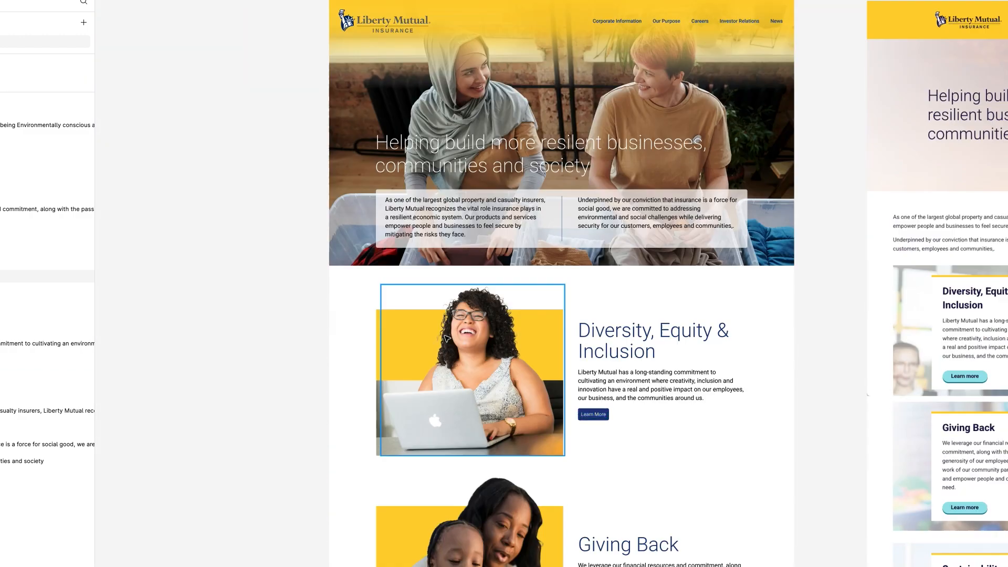
scroll(471, 279, "up", 10)
left_click(517, 235, "super")
left_click(971, 489)
key("shift+Return")
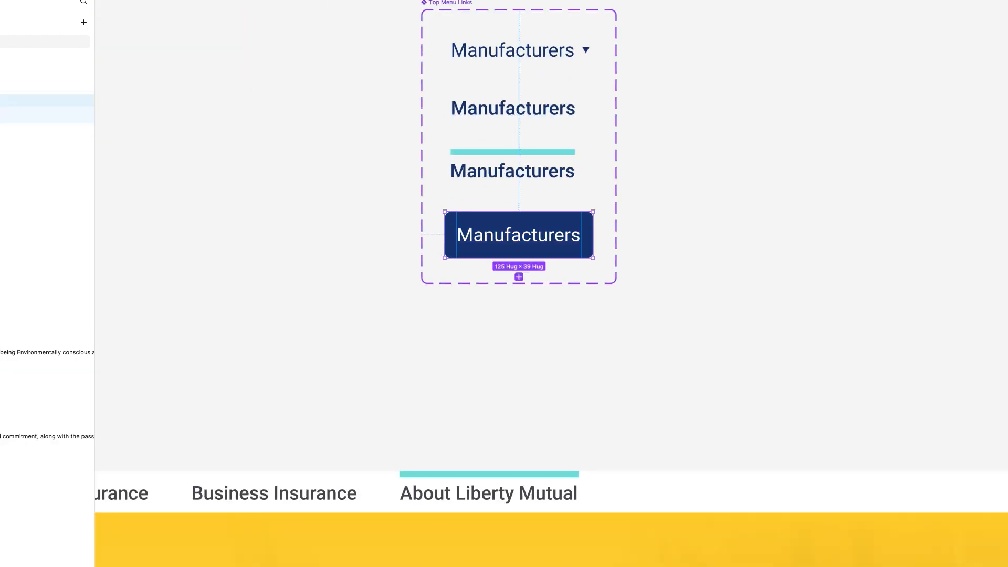
type("20")
key("Return")
Paste the Learn More button below the Giving Back paragraph.
key("ctrl+z")
key("ctrl+z")
key("ctrl+z")
key("ctrl+z")
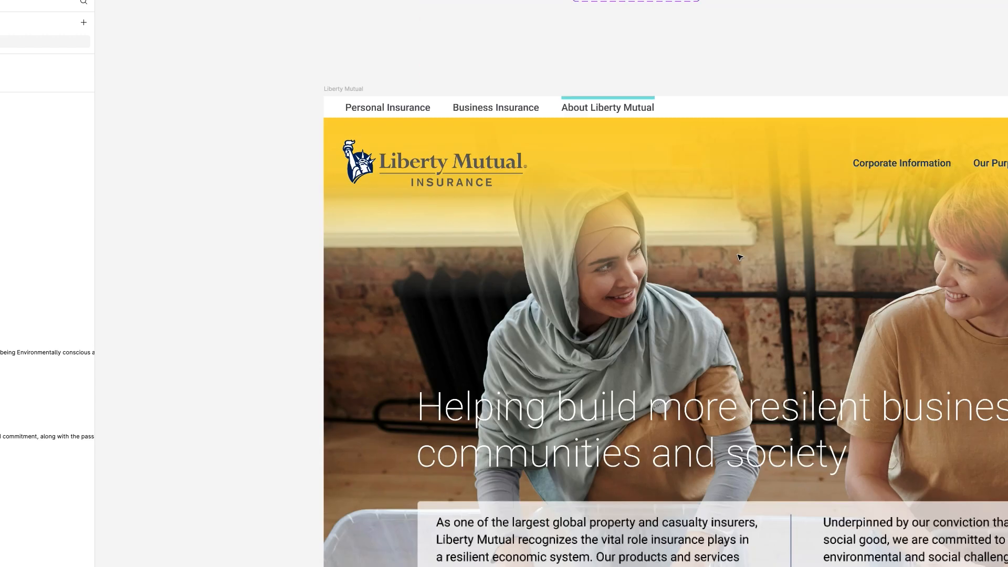
scroll(738, 255, "down", 10)
left_click(747, 472)
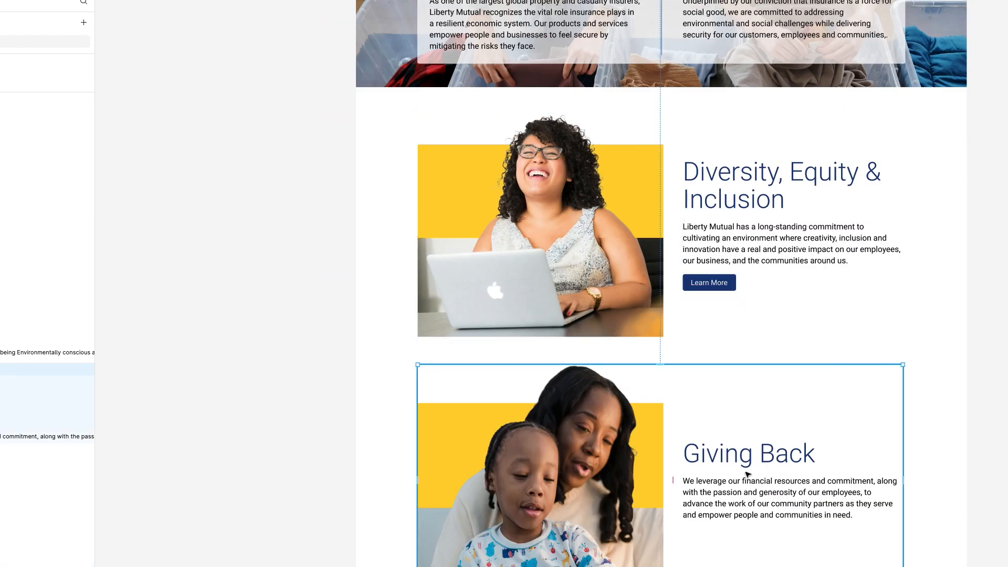
key("super+v")
Add the same Learn More button below the Sustainability paragraph.
scroll(747, 472, "down", 7)
left_click(741, 427)
key("super+v")
left_click(252, 415)
scroll(252, 415, "down", 5)
key("ctrl+z")
key("ctrl+z")
key("ctrl+z")
key("ctrl+z")
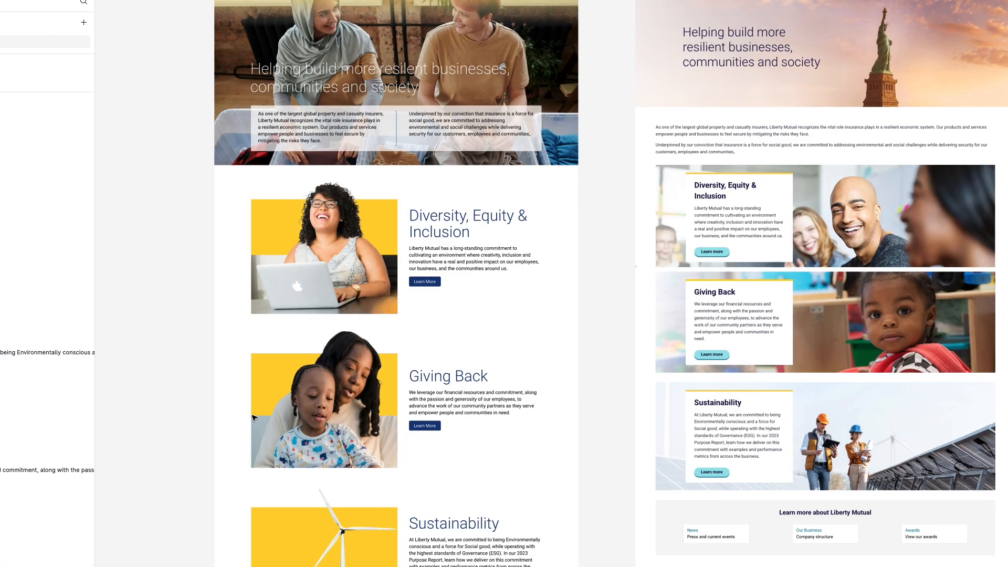
Compare the finished sections of the page design with the original Liberty Mutual web page in the browser.
scroll(255, 418, "down", 3)
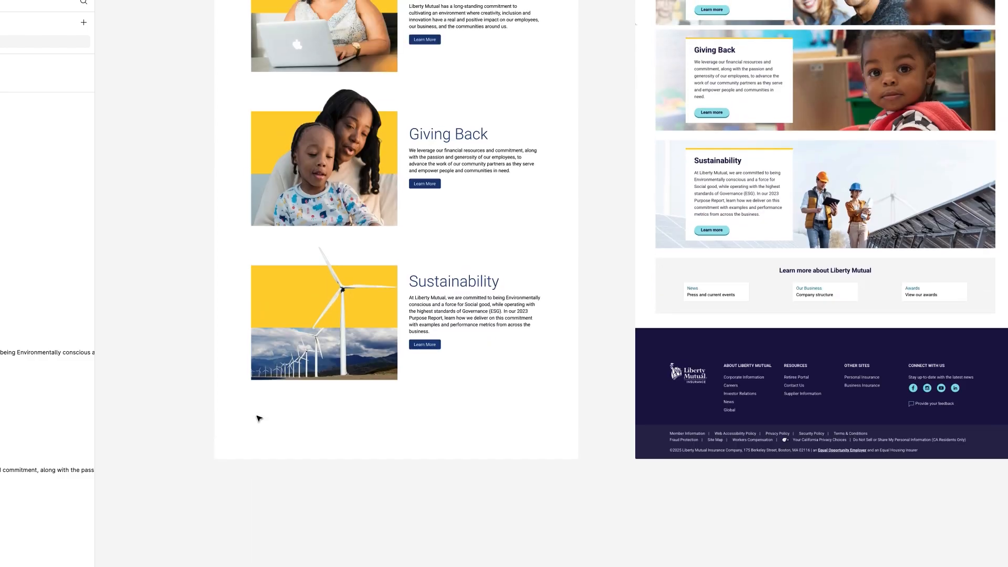
scroll(258, 418, "up", 5)
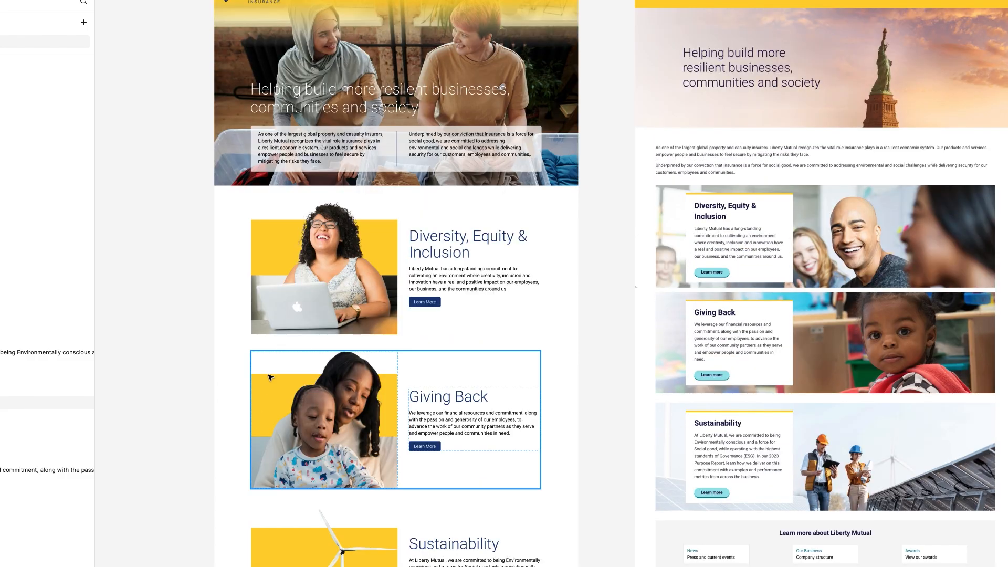
key("ctrl+z")
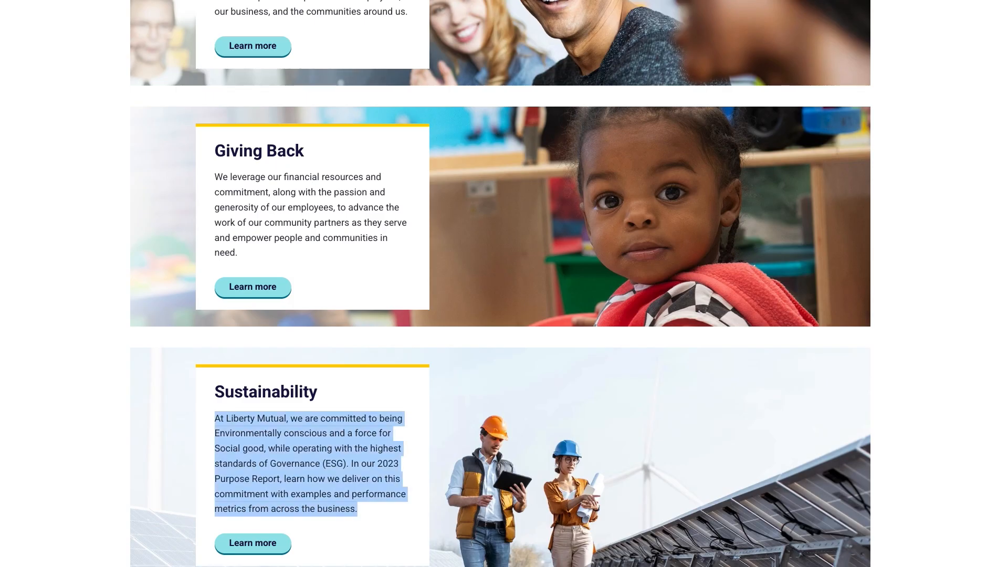
key("super+Tab")
scroll(233, 189, "up", 6)
scroll(193, 215, "up", 5)
scroll(191, 213, "down", 12)
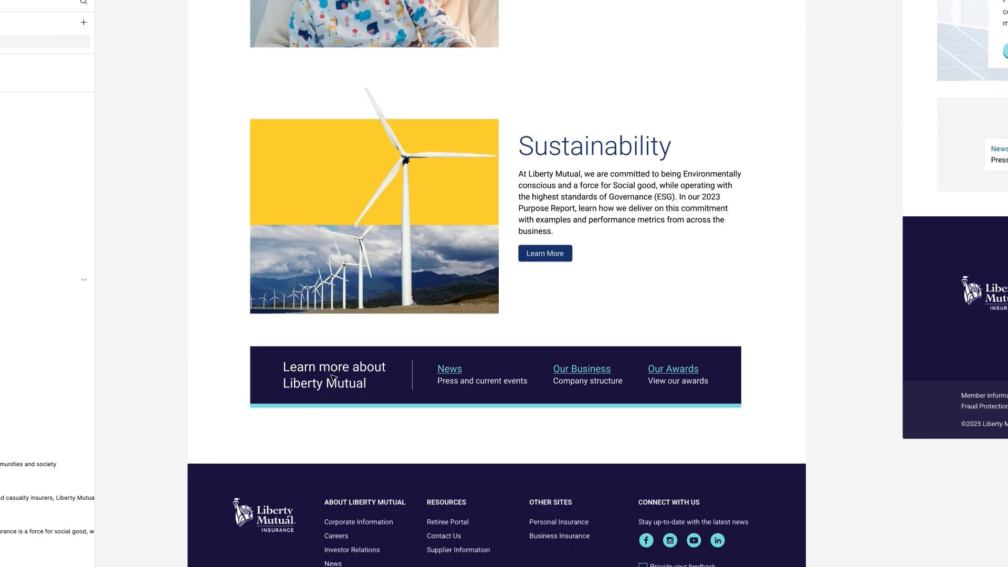
Create a new text style from the "Learn more about Liberty Mutual" heading in the dark banner.
left_click(332, 376)
double_click(322, 383)
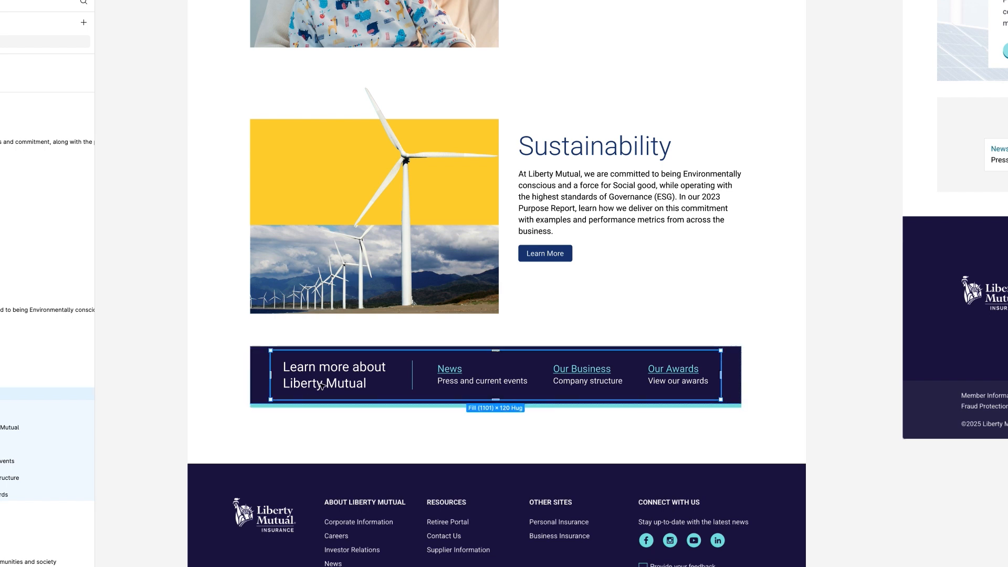
double_click(322, 384)
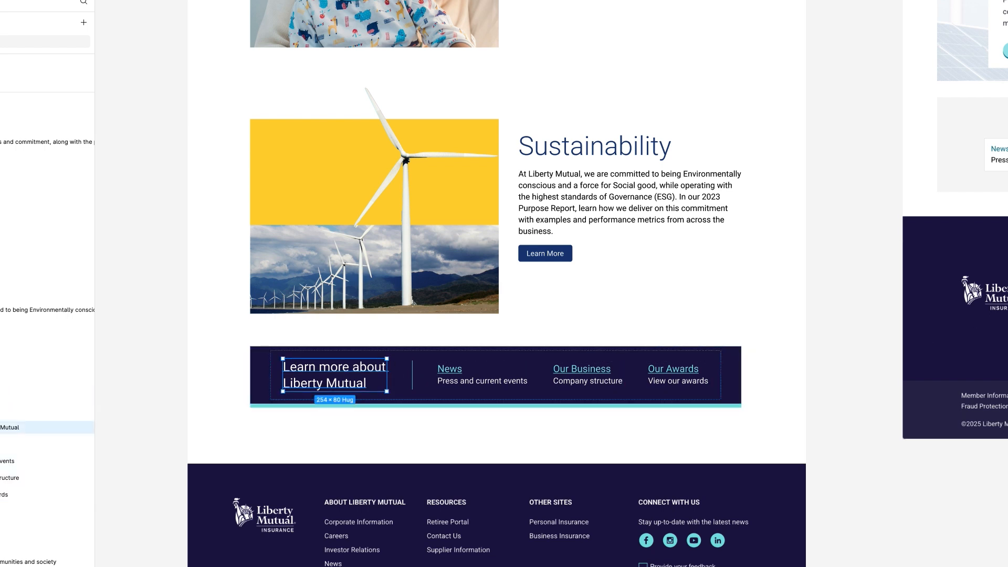
left_click(1007, 270)
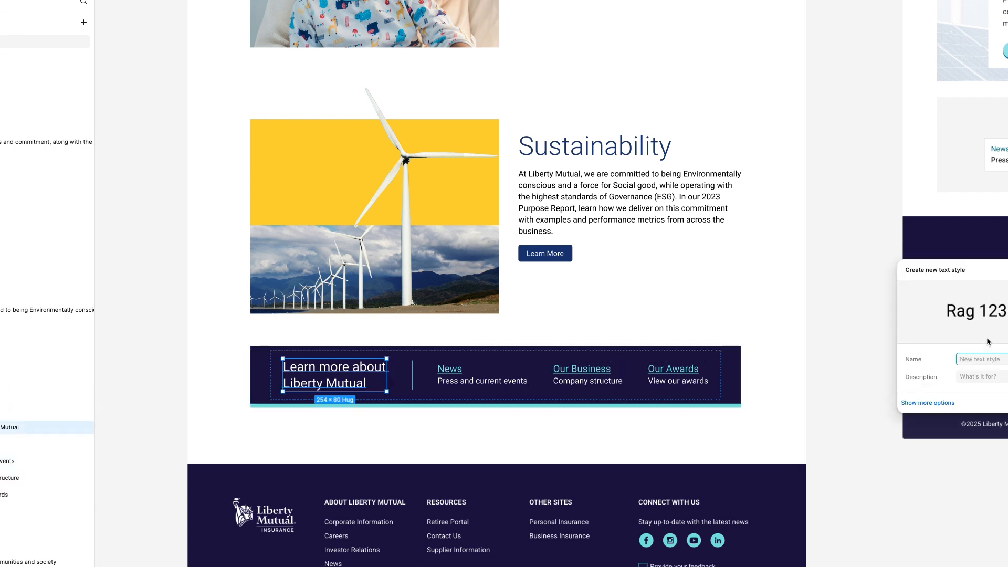
key("Return")
Create a new text style from the large Sustainability heading.
left_click(562, 149)
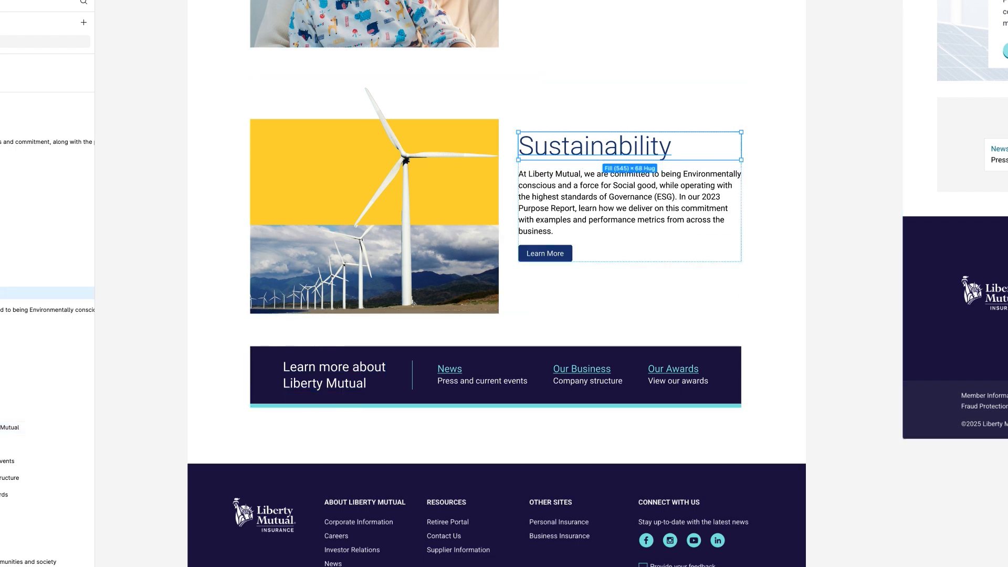
left_click(1007, 270)
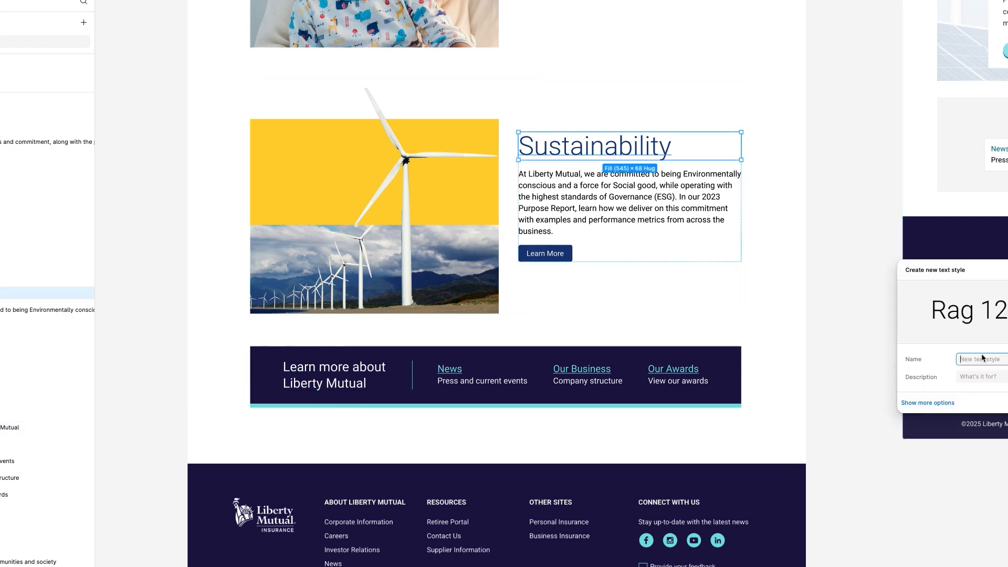
key("Return")
Apply the Sustainability heading's text style to the Giving Back and Diversity, Equity & Inclusion headings.
scroll(513, 50, "up", 3)
left_click(558, 23, "super")
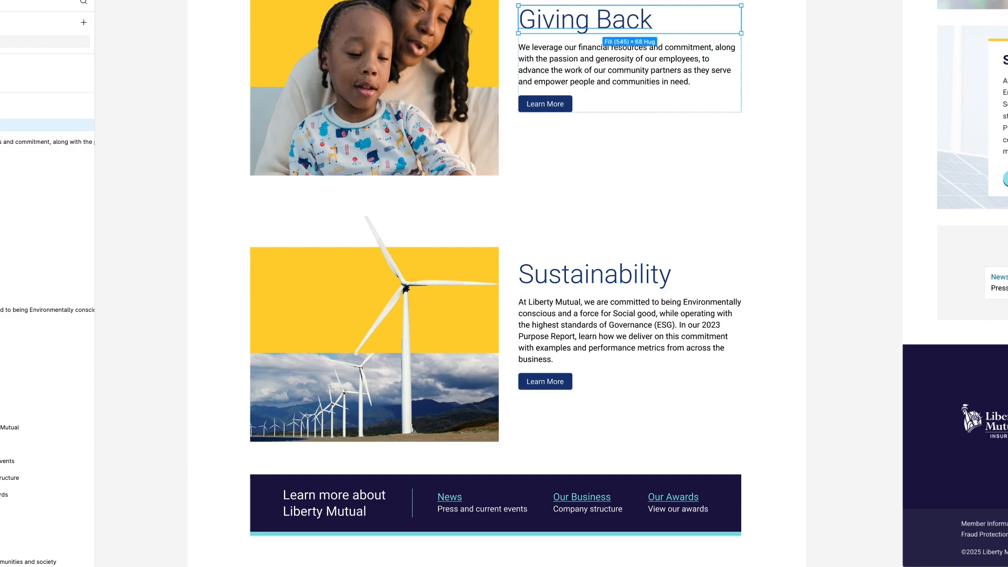
scroll(726, 193, "up", 7)
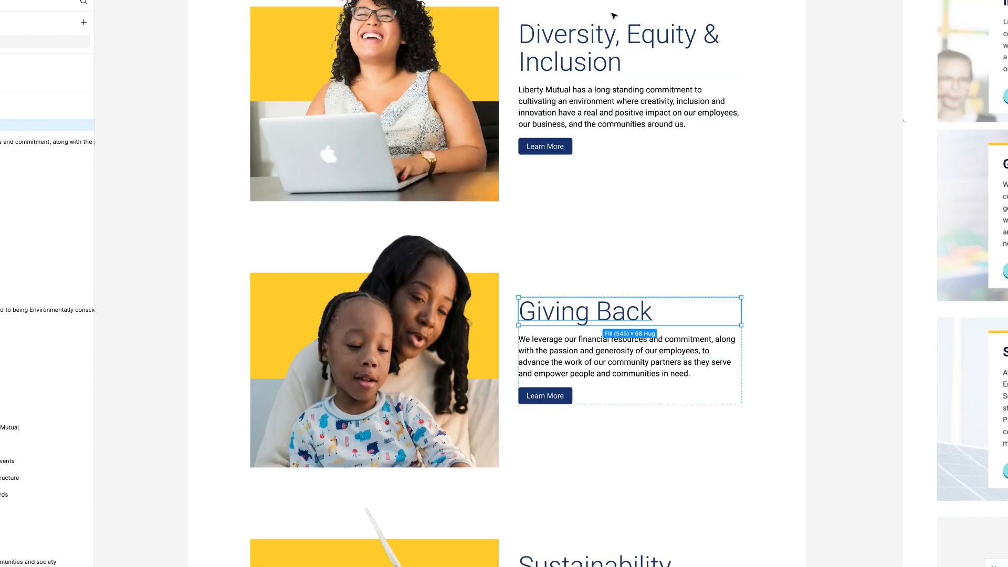
left_click(614, 34)
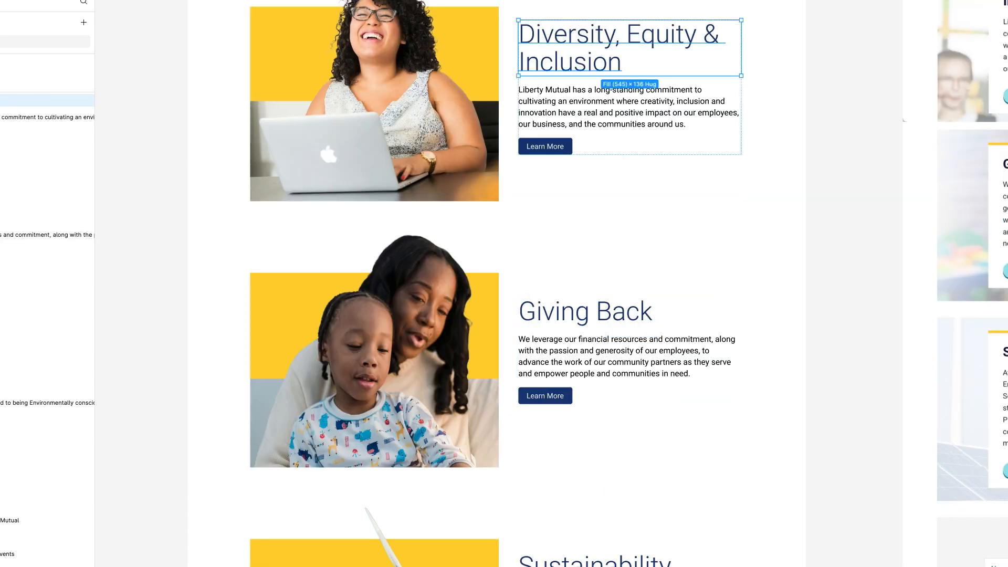
Apply the black library colour to the Diversity, Giving Back and Sustainability paragraphs.
key("Tab")
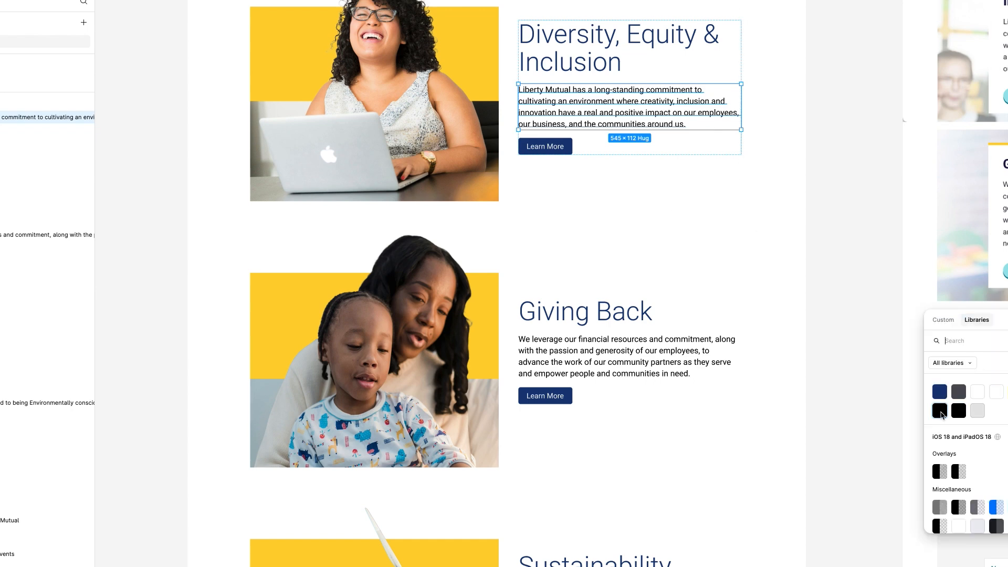
left_click(939, 410)
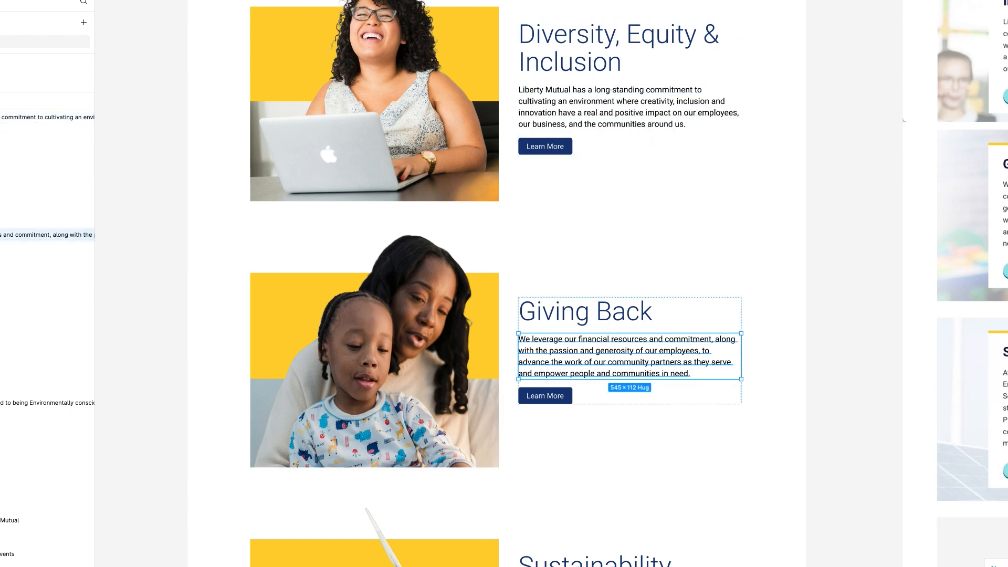
scroll(631, 475, "down", 3)
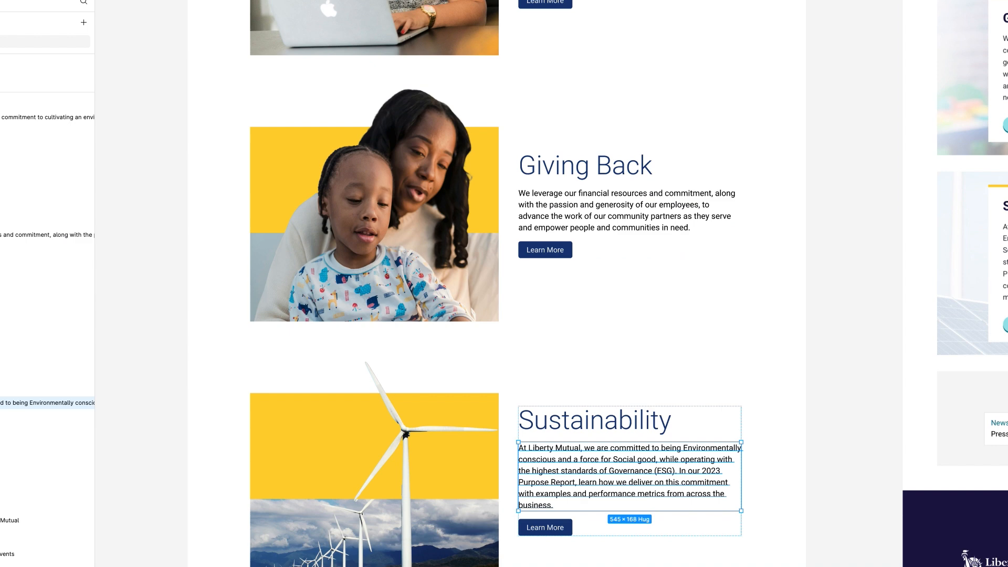
left_click(1007, 419)
Review the whole page from hero to footer, and open the Liberty Mutual frame in presentation view.
scroll(768, 341, "down", 6)
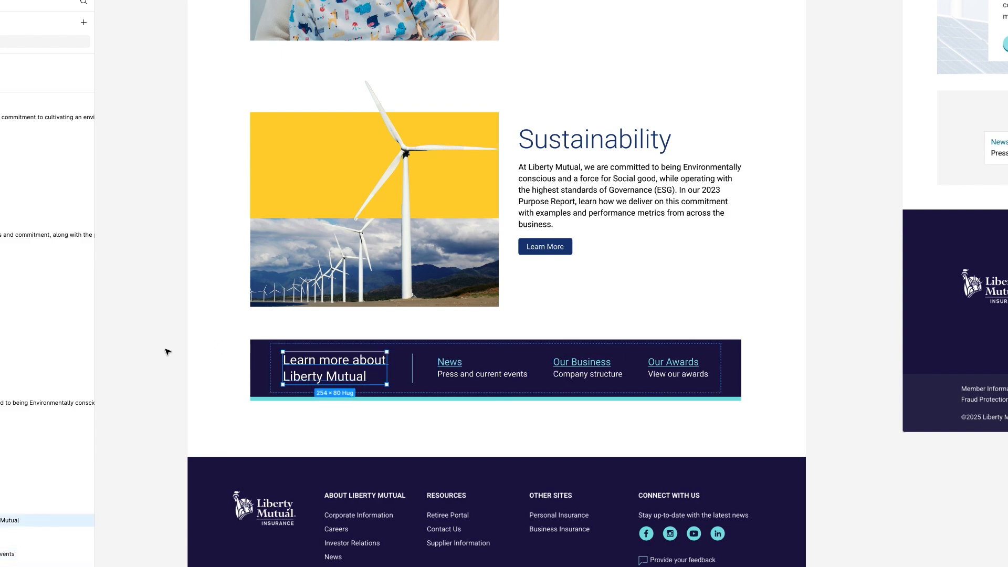
left_click(167, 352)
scroll(168, 349, "up", 20)
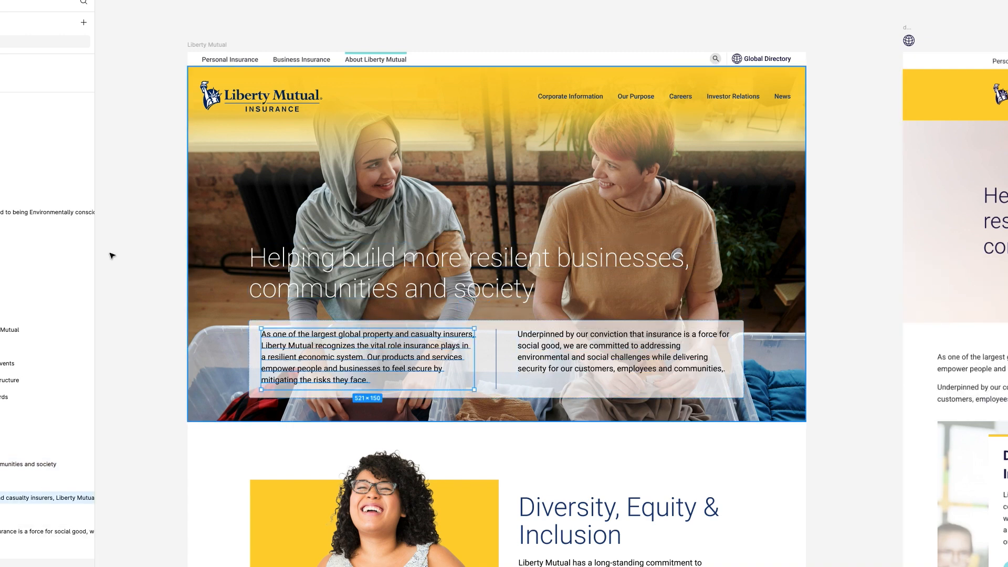
scroll(140, 302, "down", 20)
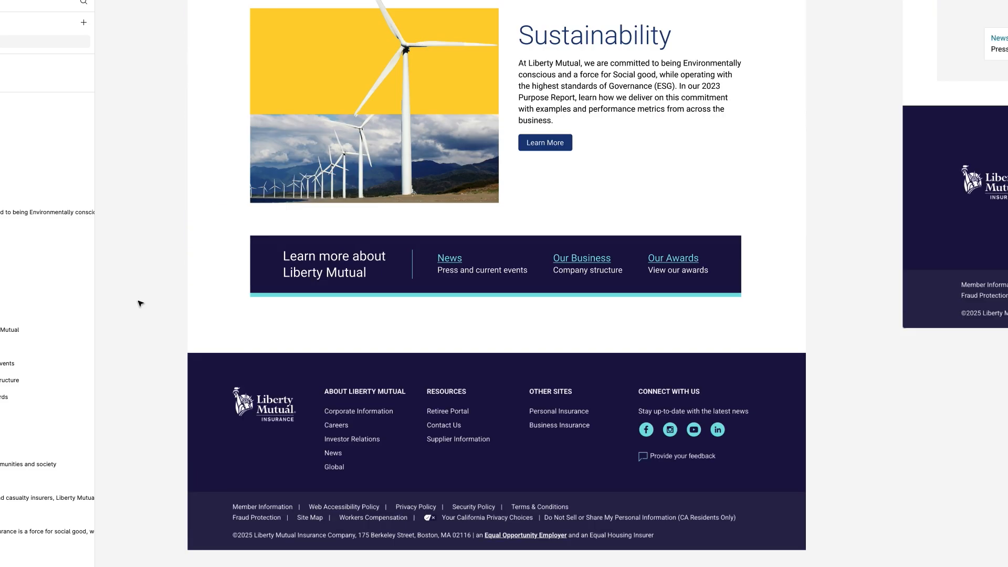
scroll(141, 304, "up", 20)
left_click(215, 35)
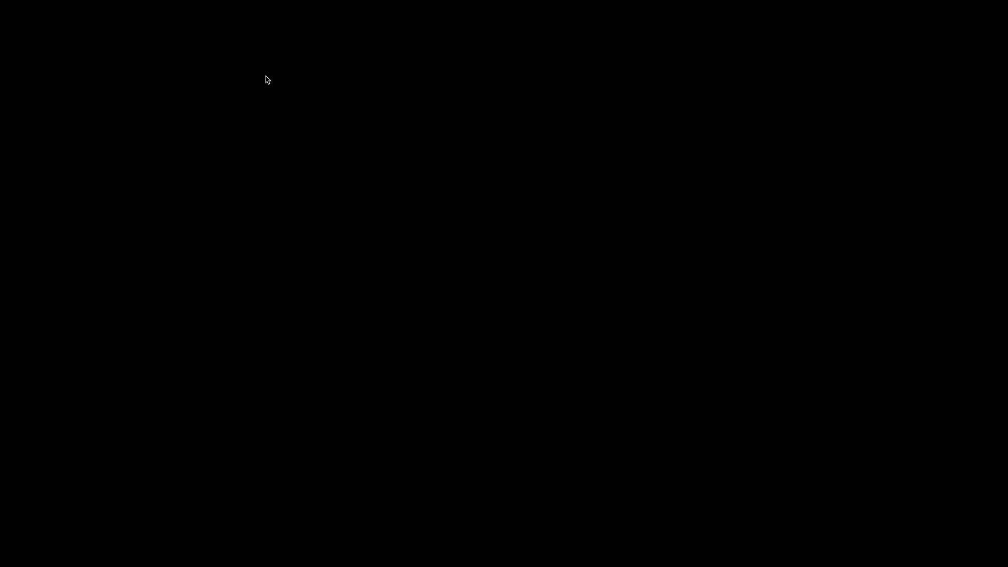